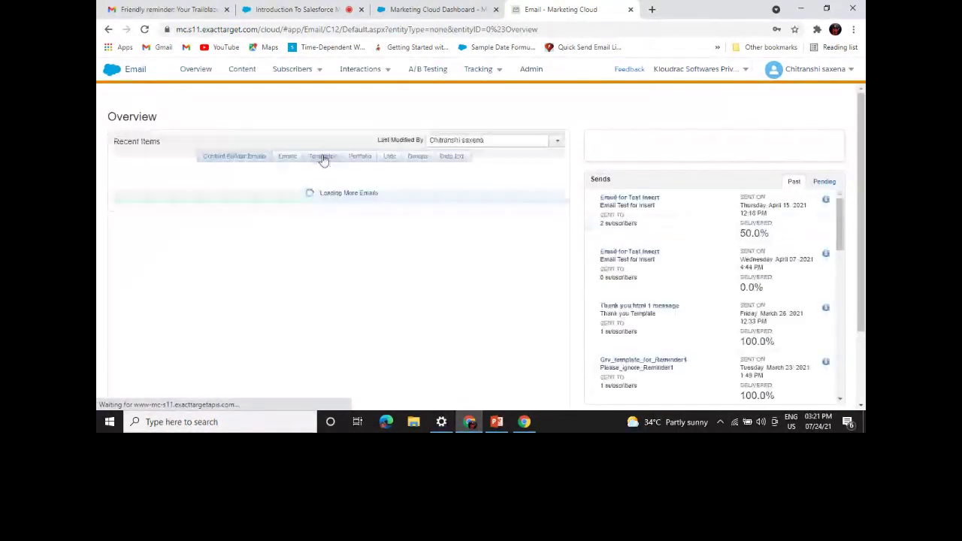
Open the list of all subscribers.
{"action": "mouse_move", "coordinate": [306, 73]}
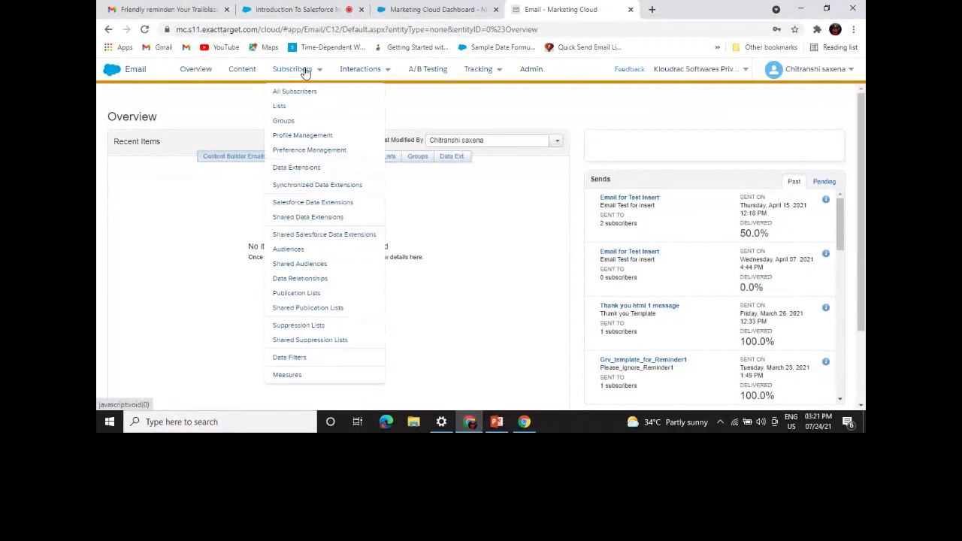
{"action": "left_click", "coordinate": [304, 92]}
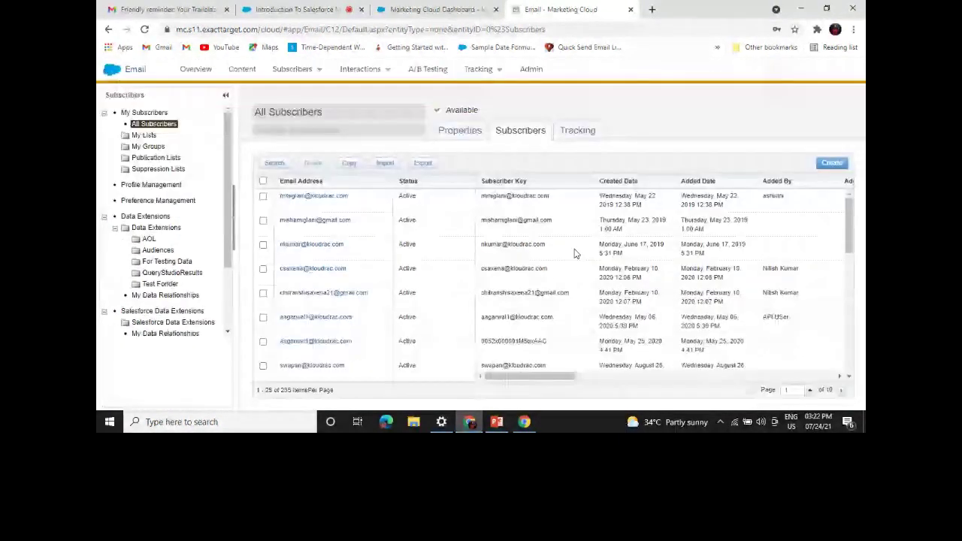
Return to the Overview page and review the past email sends, checking their subscriber counts and delivery rates.
{"action": "left_click", "coordinate": [205, 71]}
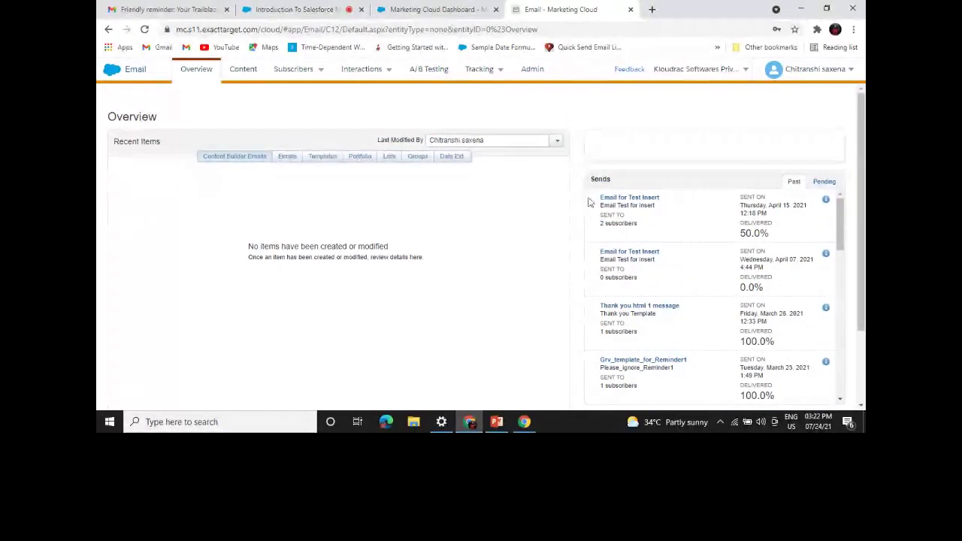
{"action": "scroll", "coordinate": [590, 201], "scroll_direction": "down", "scroll_amount": 3}
{"action": "scroll", "coordinate": [594, 203], "scroll_direction": "up", "scroll_amount": 3}
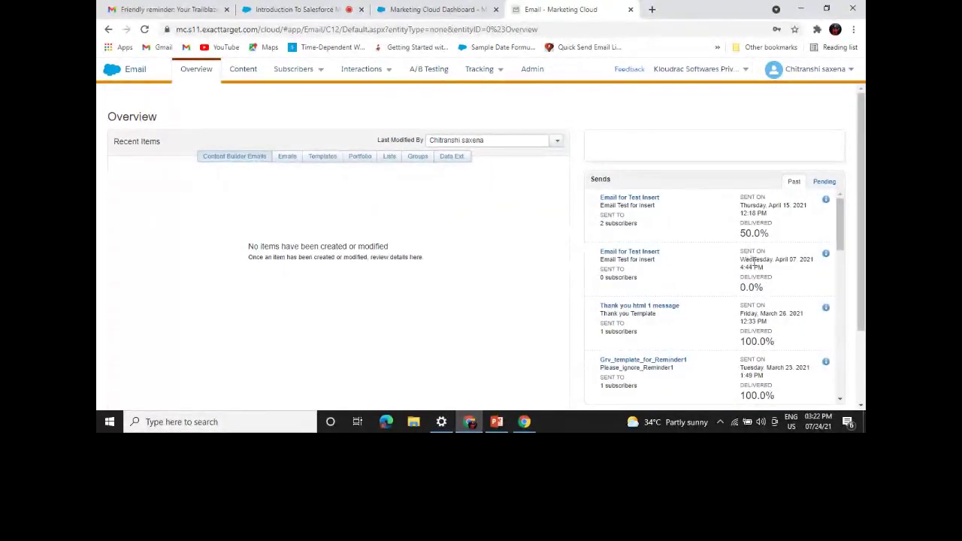
{"action": "scroll", "coordinate": [753, 261], "scroll_direction": "down", "scroll_amount": 8}
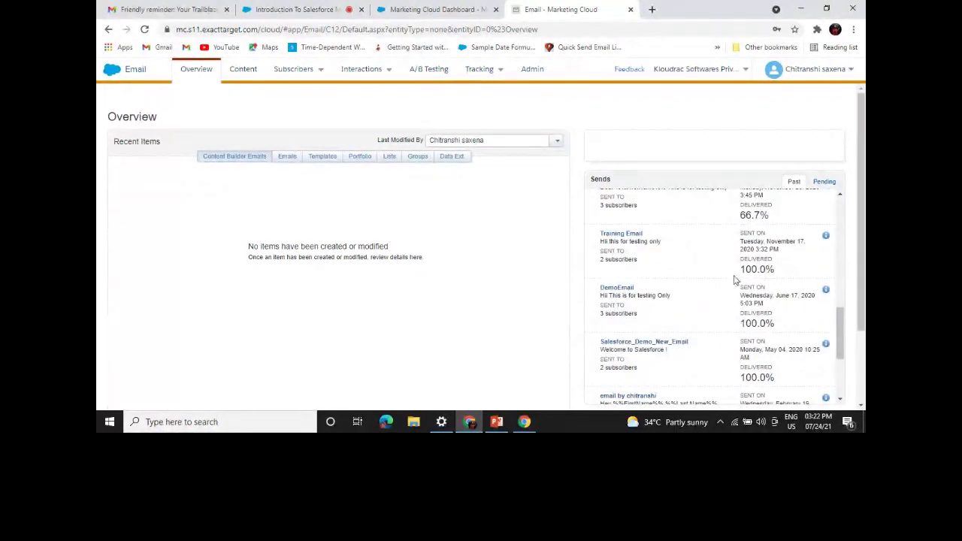
{"action": "scroll", "coordinate": [735, 280], "scroll_direction": "up", "scroll_amount": 1}
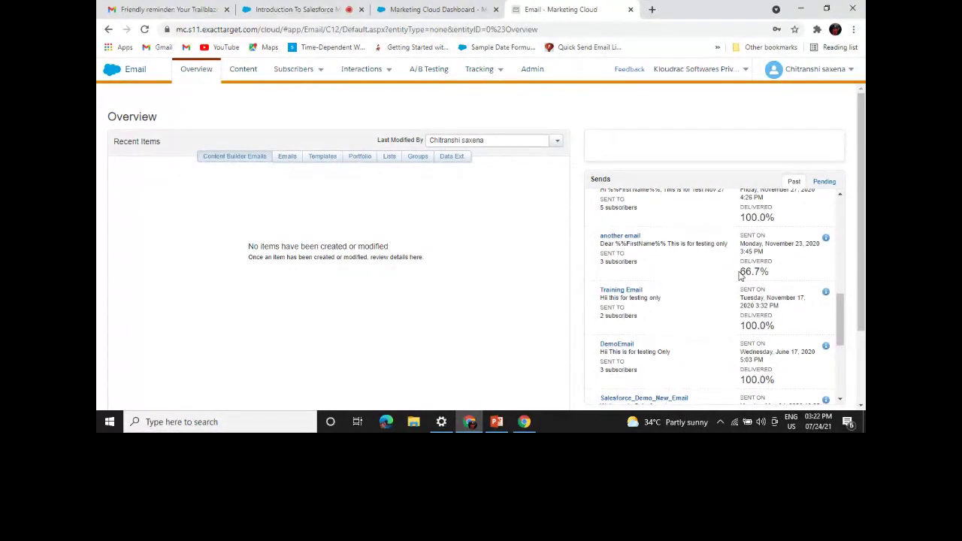
{"action": "left_click_drag", "start_coordinate": [742, 270], "coordinate": [774, 276]}
{"action": "scroll", "coordinate": [696, 298], "scroll_direction": "down", "scroll_amount": 1}
{"action": "scroll", "coordinate": [696, 298], "scroll_direction": "up", "scroll_amount": 2}
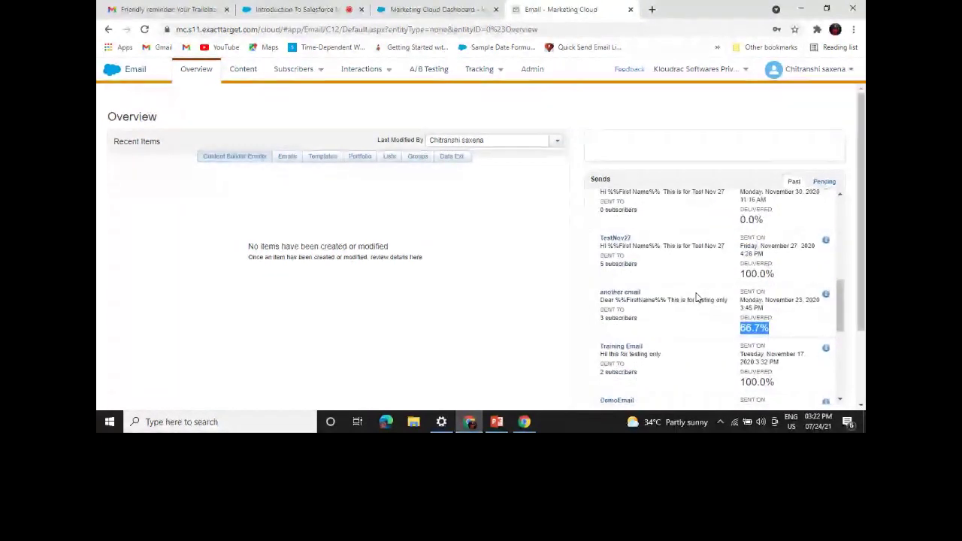
{"action": "scroll", "coordinate": [696, 298], "scroll_direction": "down", "scroll_amount": 5}
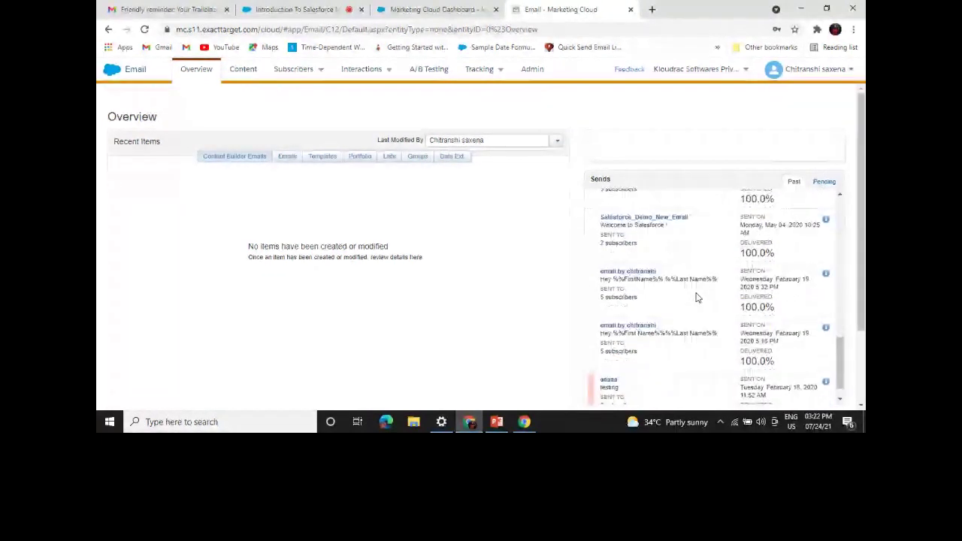
{"action": "scroll", "coordinate": [684, 282], "scroll_direction": "up", "scroll_amount": 3}
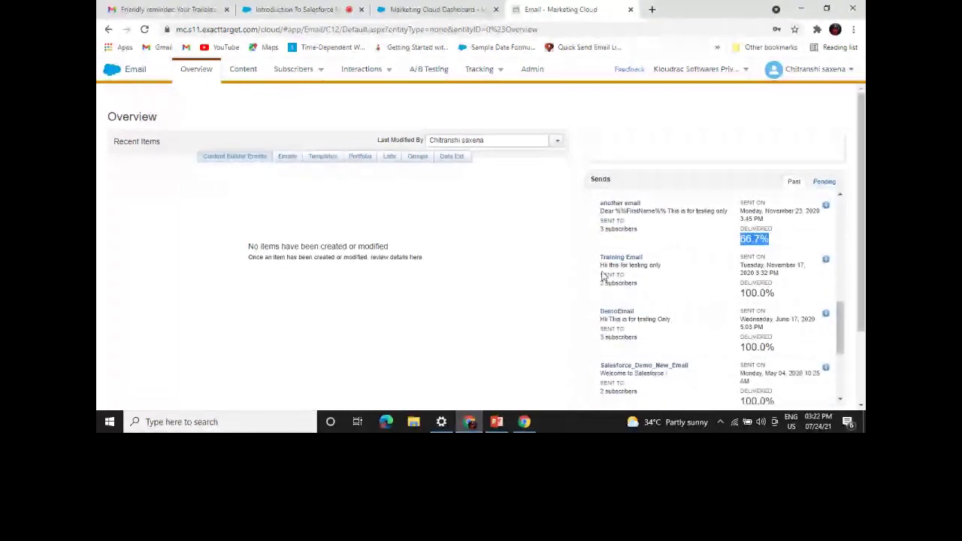
{"action": "left_click_drag", "start_coordinate": [601, 270], "coordinate": [612, 290]}
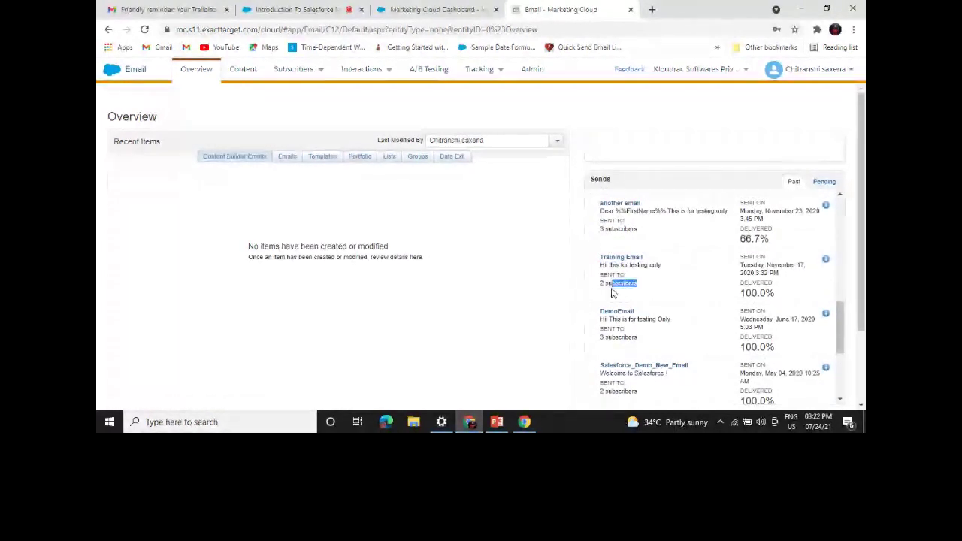
{"action": "scroll", "coordinate": [702, 278], "scroll_direction": "down", "scroll_amount": 3}
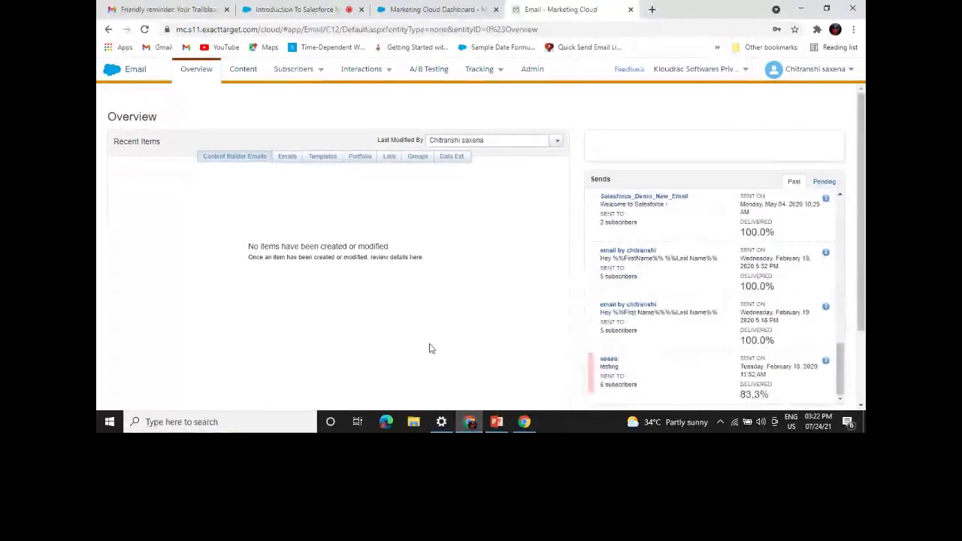
{"action": "scroll", "coordinate": [429, 346], "scroll_direction": "down", "scroll_amount": 2}
{"action": "scroll", "coordinate": [563, 300], "scroll_direction": "up", "scroll_amount": 2}
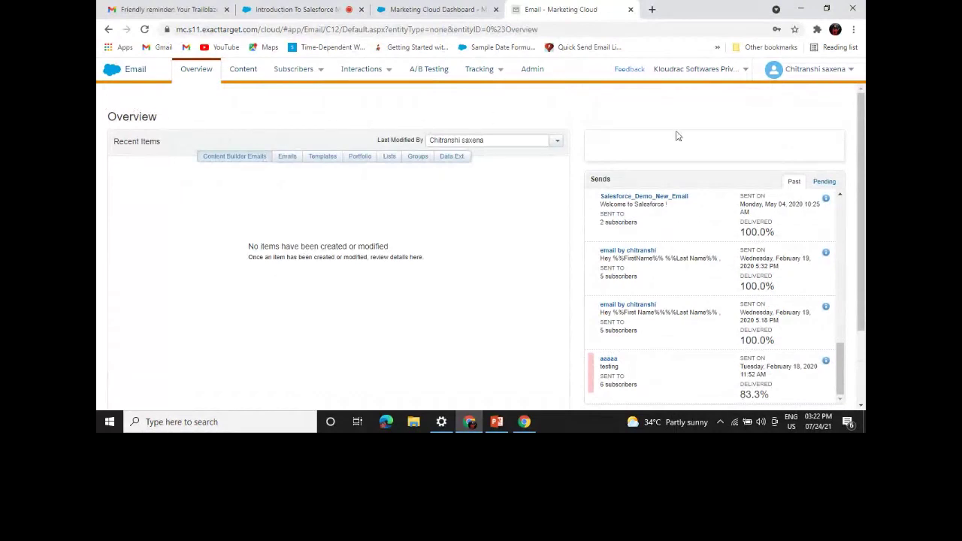
View the recent emails and templates on the Overview page, and look over the shortcuts for creating items.
{"action": "left_click", "coordinate": [288, 158]}
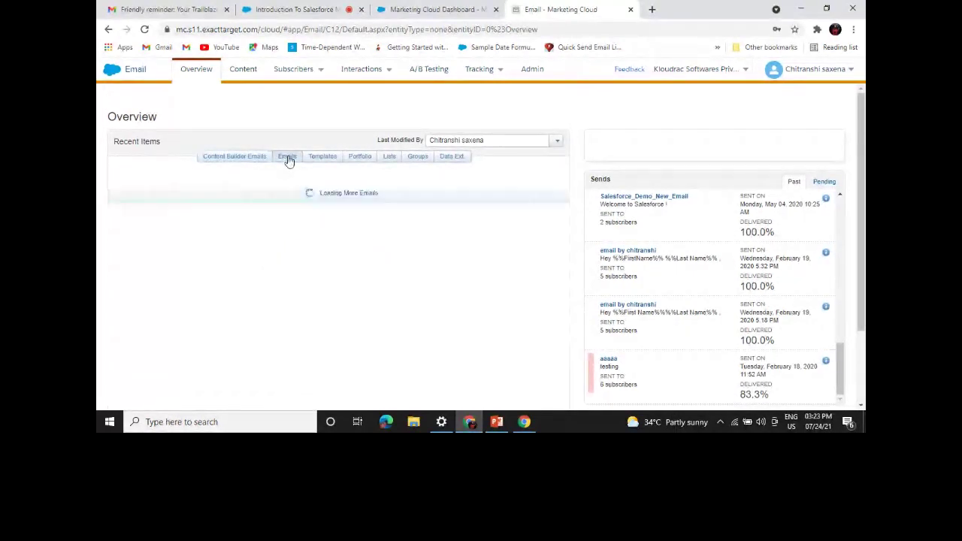
{"action": "left_click", "coordinate": [323, 157]}
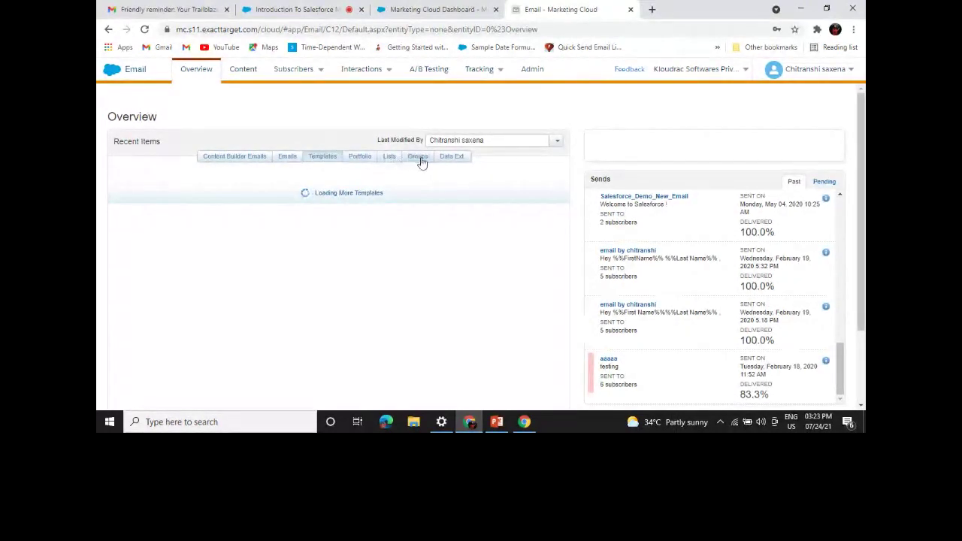
{"action": "scroll", "coordinate": [164, 288], "scroll_direction": "down", "scroll_amount": 1}
{"action": "scroll", "coordinate": [162, 286], "scroll_direction": "down", "scroll_amount": 2}
{"action": "scroll", "coordinate": [161, 286], "scroll_direction": "up", "scroll_amount": 3}
{"action": "scroll", "coordinate": [187, 281], "scroll_direction": "down", "scroll_amount": 3}
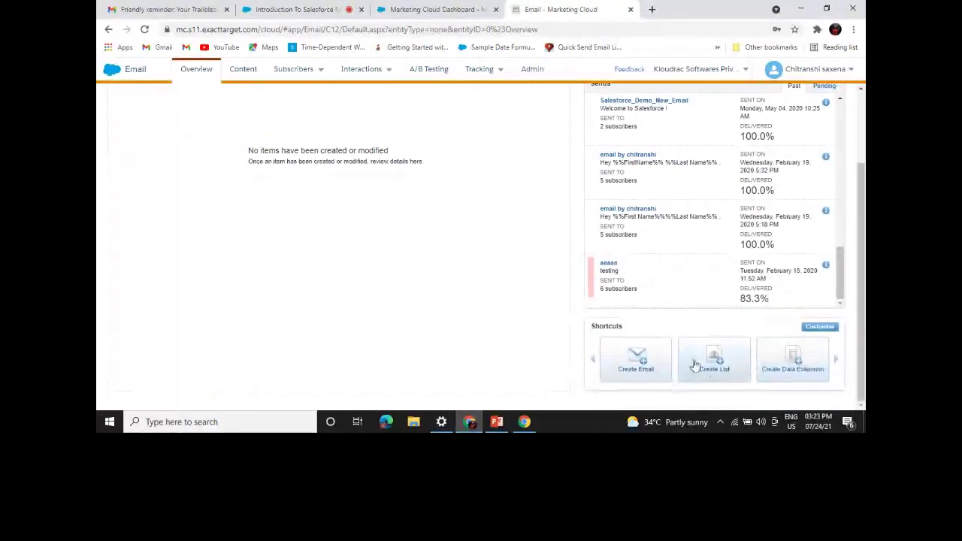
{"action": "scroll", "coordinate": [414, 326], "scroll_direction": "up", "scroll_amount": 3}
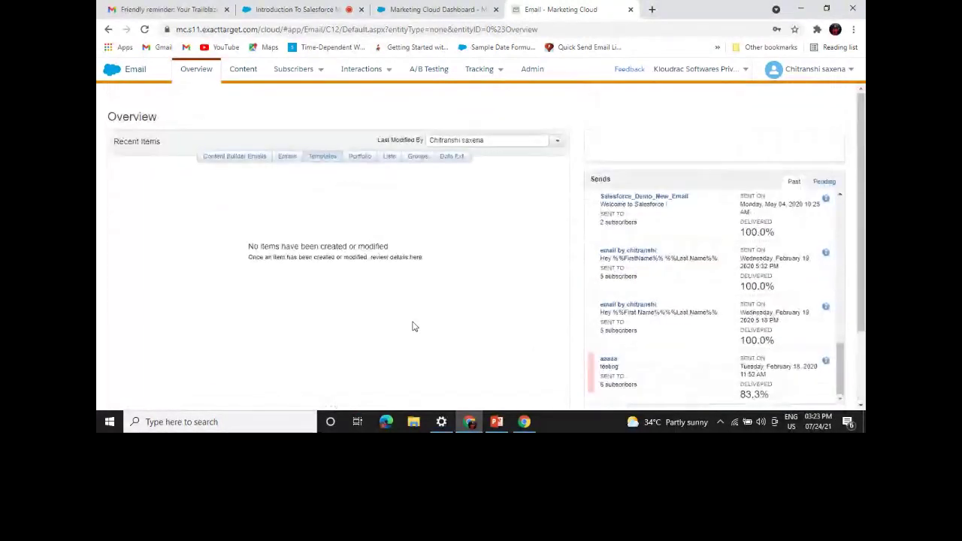
Open the Content area and look through the page it loads.
{"action": "left_click", "coordinate": [248, 75]}
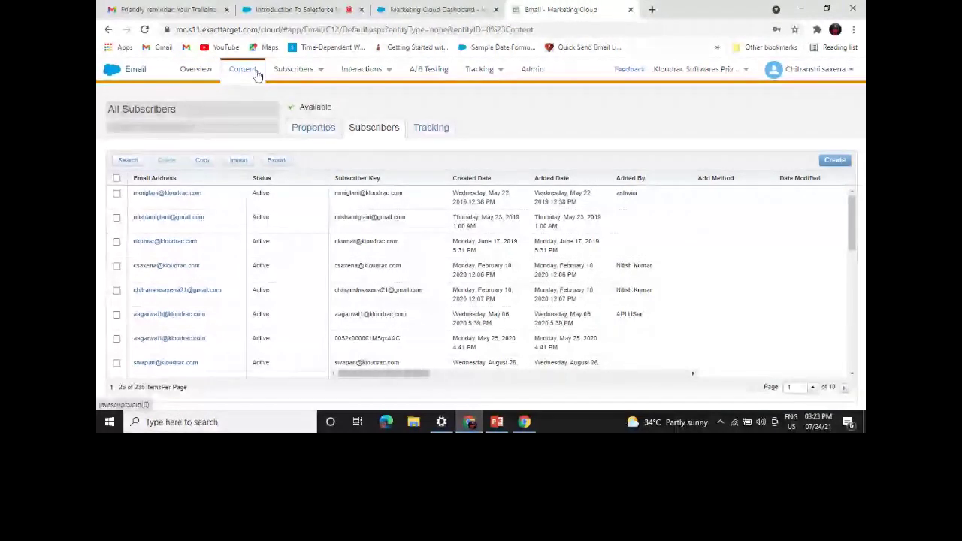
{"action": "scroll", "coordinate": [258, 237], "scroll_direction": "down", "scroll_amount": 3}
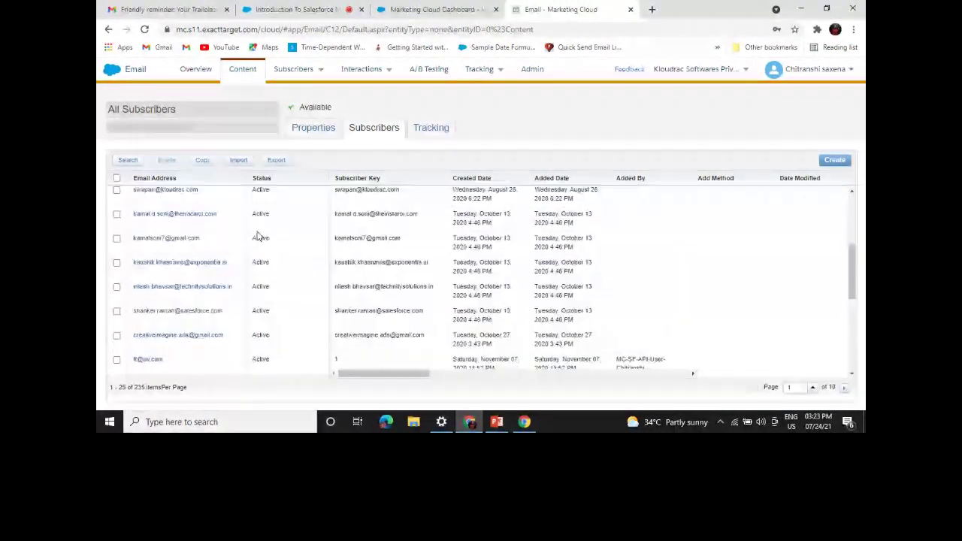
{"action": "scroll", "coordinate": [258, 237], "scroll_direction": "up", "scroll_amount": 3}
{"action": "scroll", "coordinate": [258, 237], "scroll_direction": "down", "scroll_amount": 5}
{"action": "scroll", "coordinate": [258, 237], "scroll_direction": "up", "scroll_amount": 8}
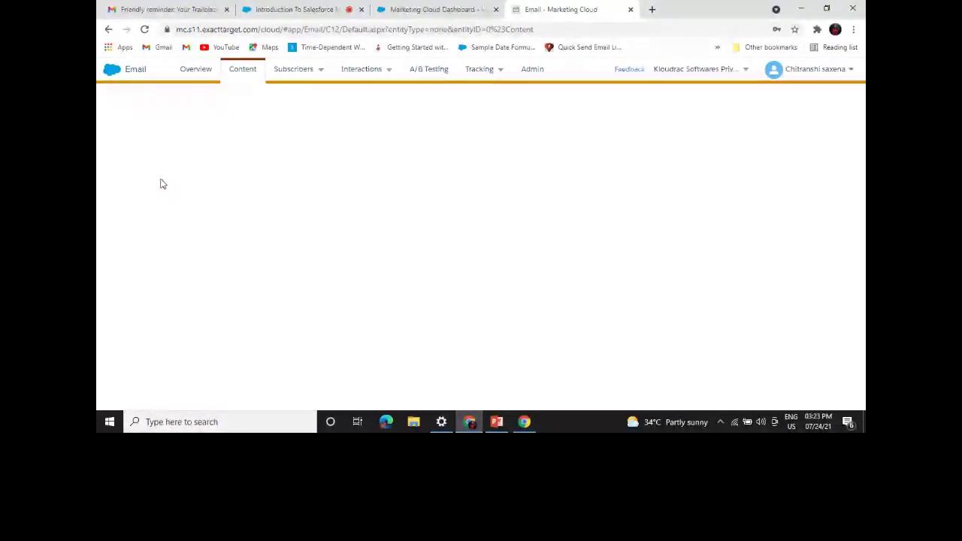
Open the All Subscribers list and examine the subscribers' email addresses, statuses and subscriber keys.
{"action": "mouse_move", "coordinate": [286, 70]}
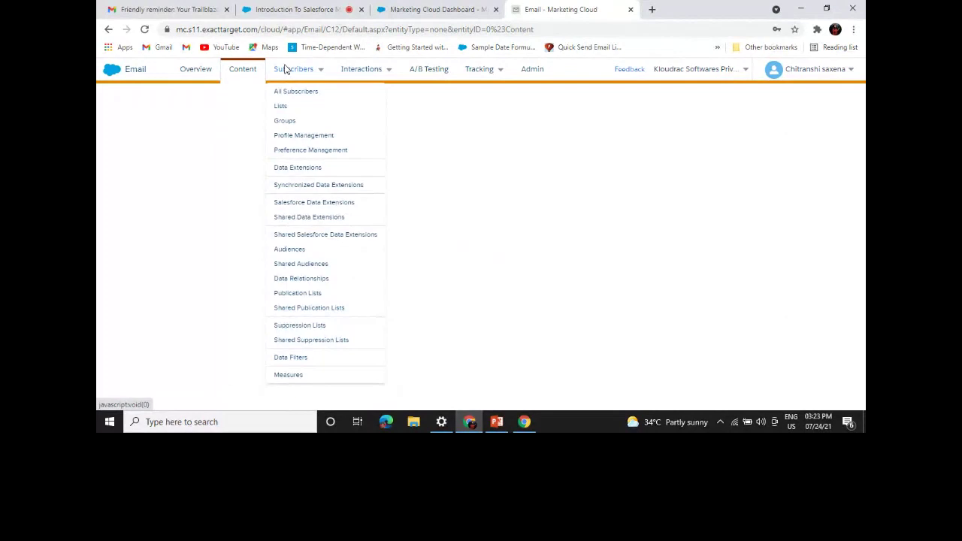
{"action": "left_click", "coordinate": [280, 95]}
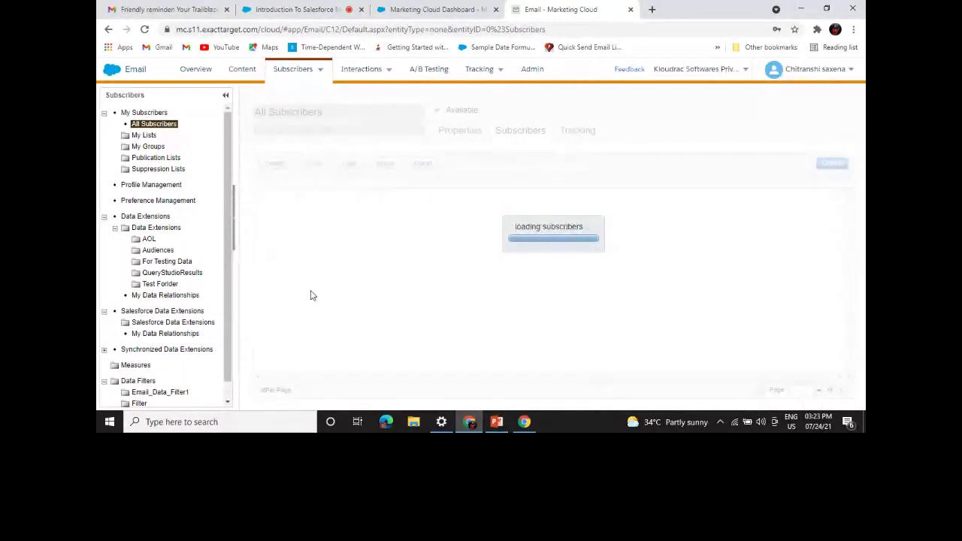
{"action": "scroll", "coordinate": [312, 296], "scroll_direction": "down", "scroll_amount": 3}
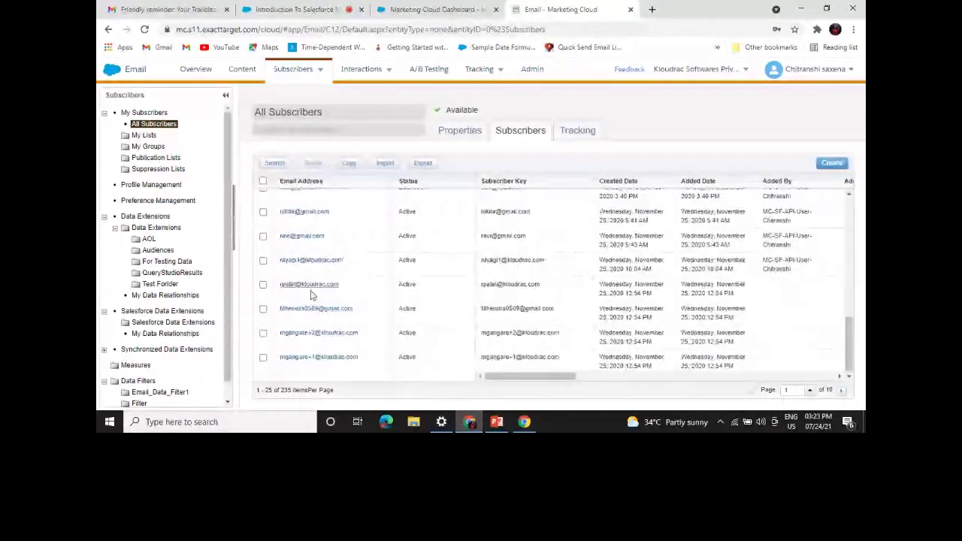
{"action": "scroll", "coordinate": [311, 291], "scroll_direction": "up", "scroll_amount": 3}
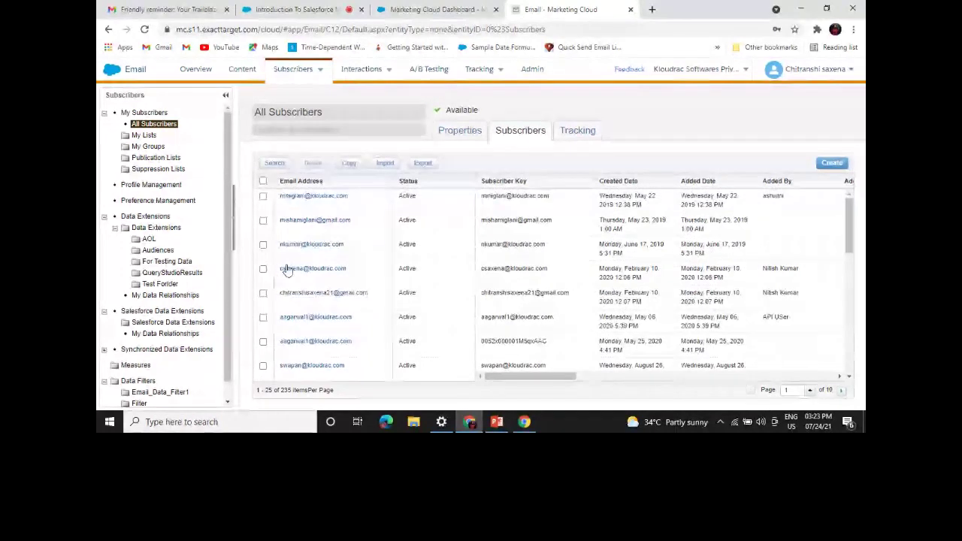
{"action": "scroll", "coordinate": [428, 290], "scroll_direction": "down", "scroll_amount": 10}
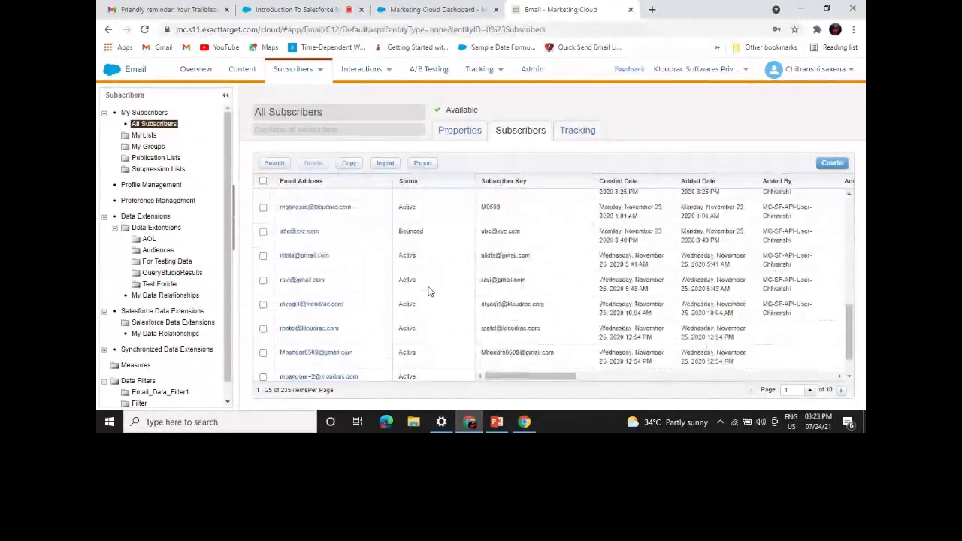
{"action": "scroll", "coordinate": [428, 291], "scroll_direction": "up", "scroll_amount": 10}
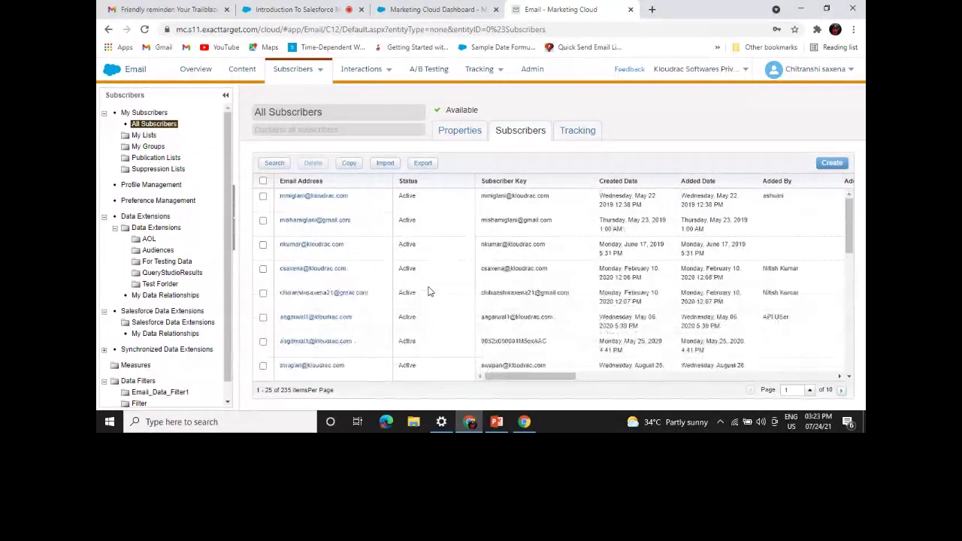
{"action": "scroll", "coordinate": [429, 292], "scroll_direction": "down", "scroll_amount": 10}
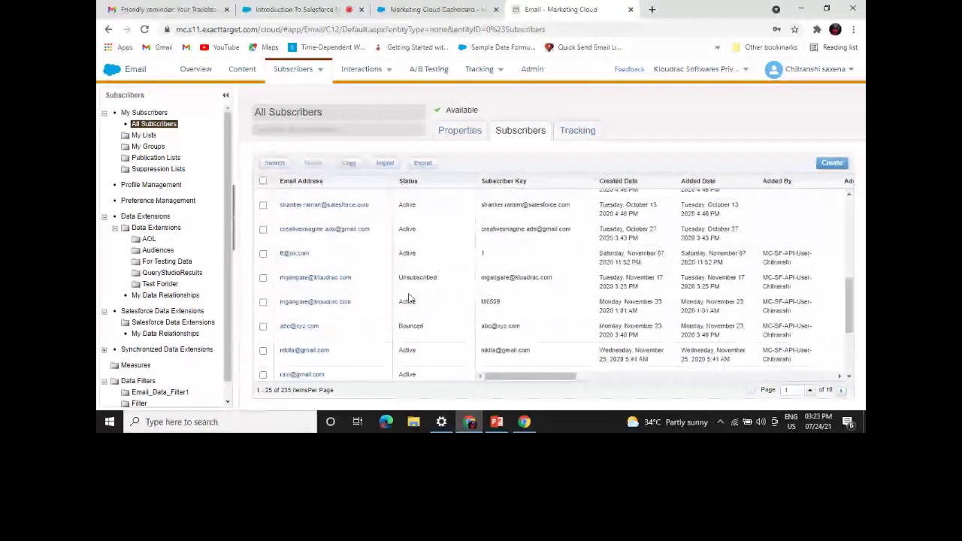
Check the email activity history of the active subscriber listed just above the bounced one, and close its properties.
{"action": "double_click", "coordinate": [408, 299]}
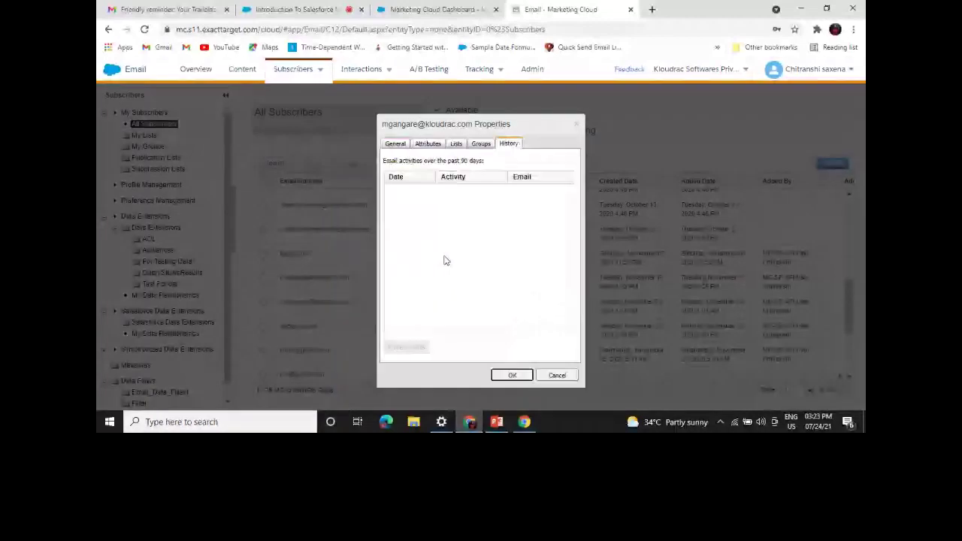
{"action": "left_click", "coordinate": [577, 126]}
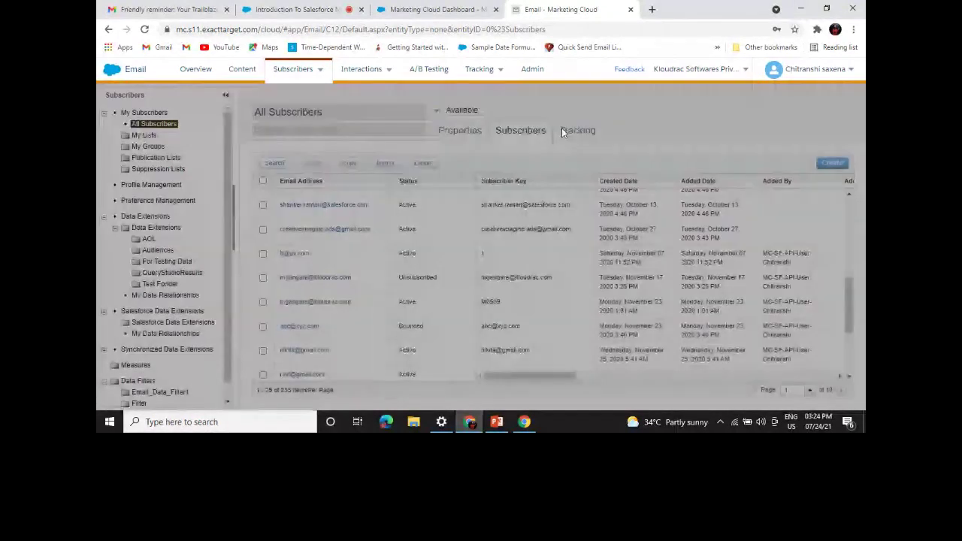
Inspect the bounced subscriber's general properties, total bounces and email activity history, and close the properties without saving.
{"action": "scroll", "coordinate": [455, 297], "scroll_direction": "down", "scroll_amount": 3}
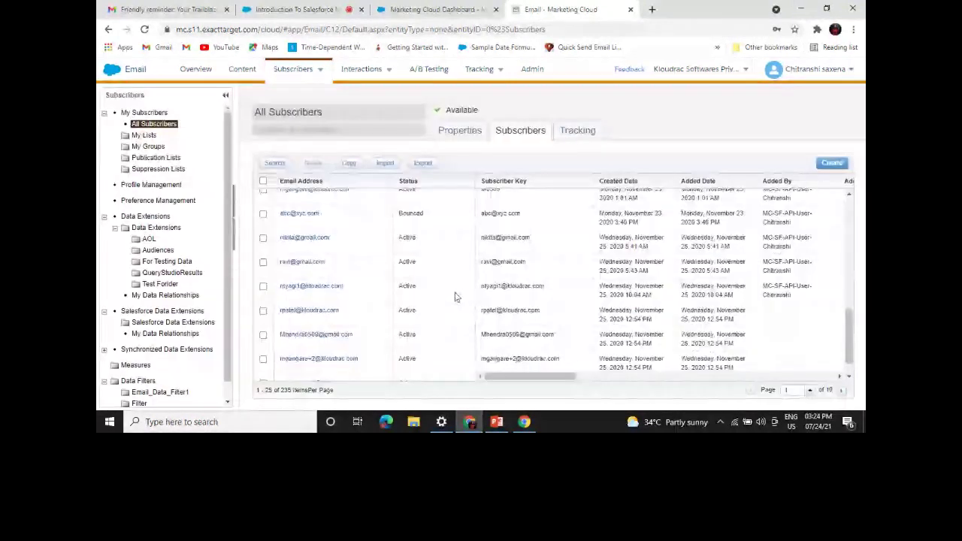
{"action": "left_click", "coordinate": [292, 212]}
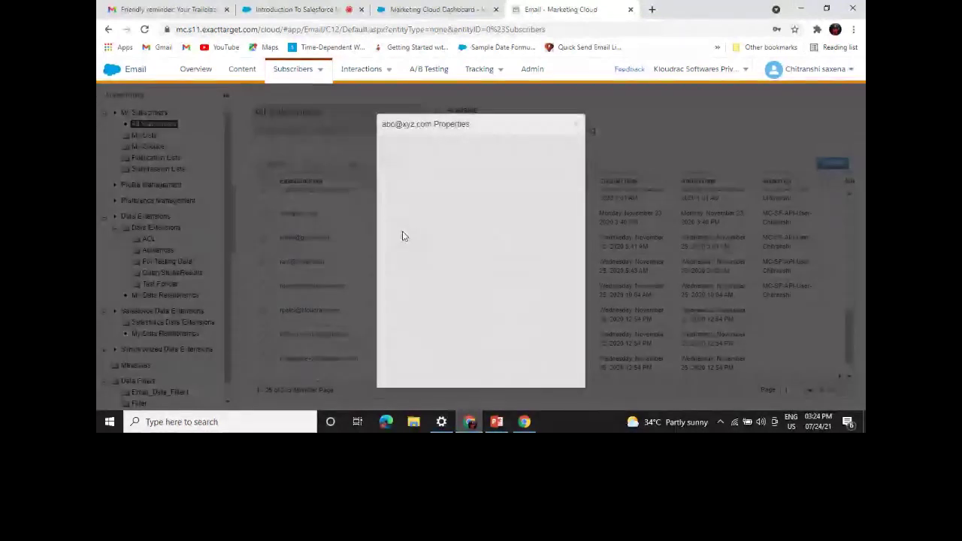
{"action": "left_click_drag", "start_coordinate": [483, 186], "coordinate": [454, 218]}
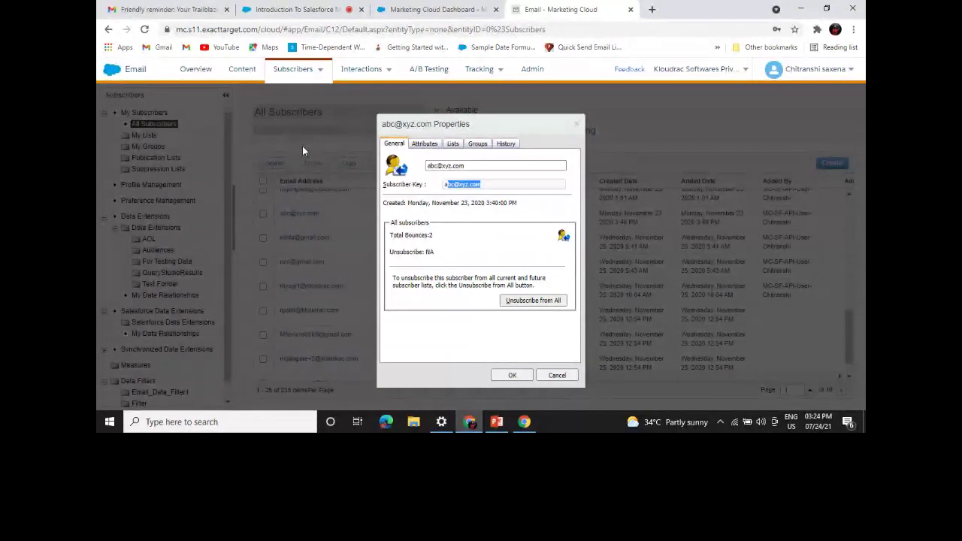
{"action": "left_click", "coordinate": [442, 234]}
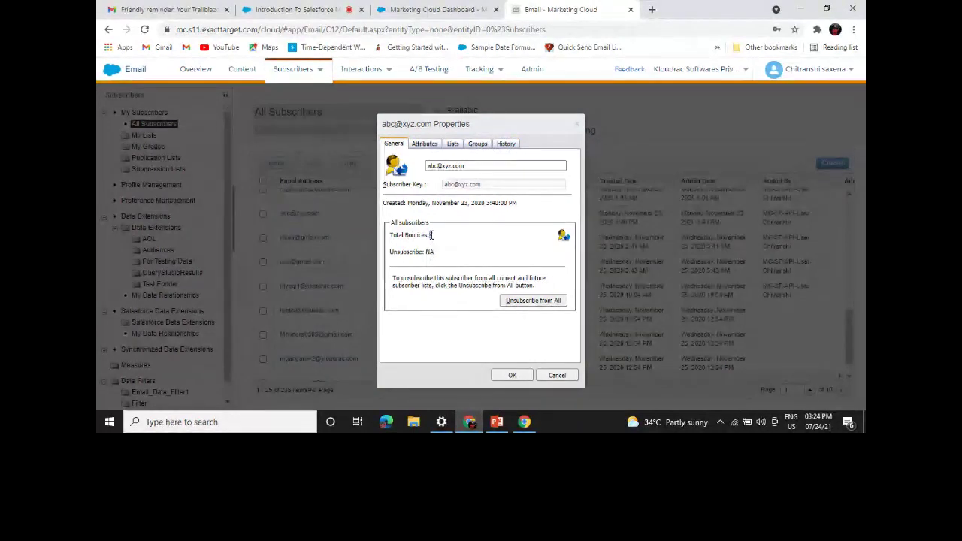
{"action": "left_click", "coordinate": [506, 145]}
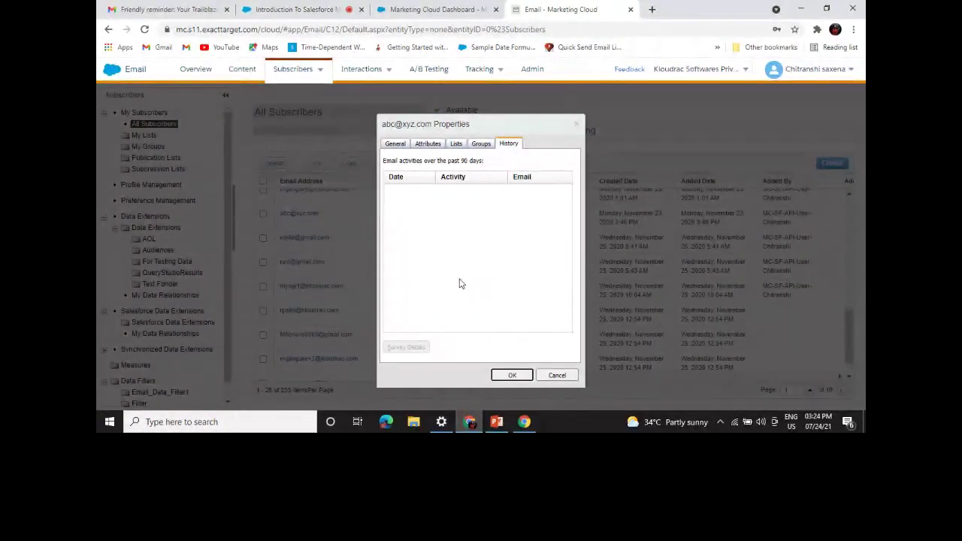
{"action": "left_click", "coordinate": [557, 375]}
{"action": "scroll", "coordinate": [446, 351], "scroll_direction": "up", "scroll_amount": 5}
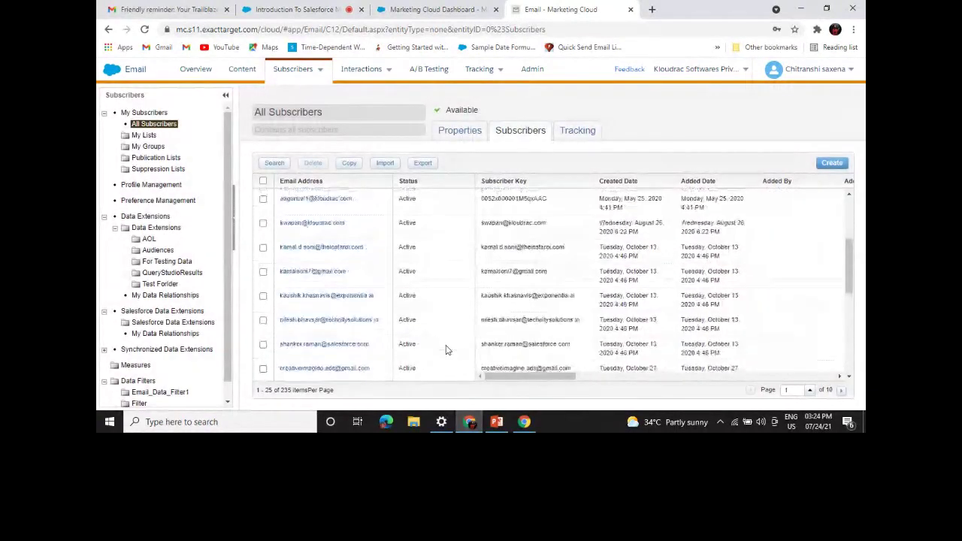
Open the My Lists overview of subscriber lists.
{"action": "mouse_move", "coordinate": [287, 71]}
{"action": "left_click", "coordinate": [287, 106]}
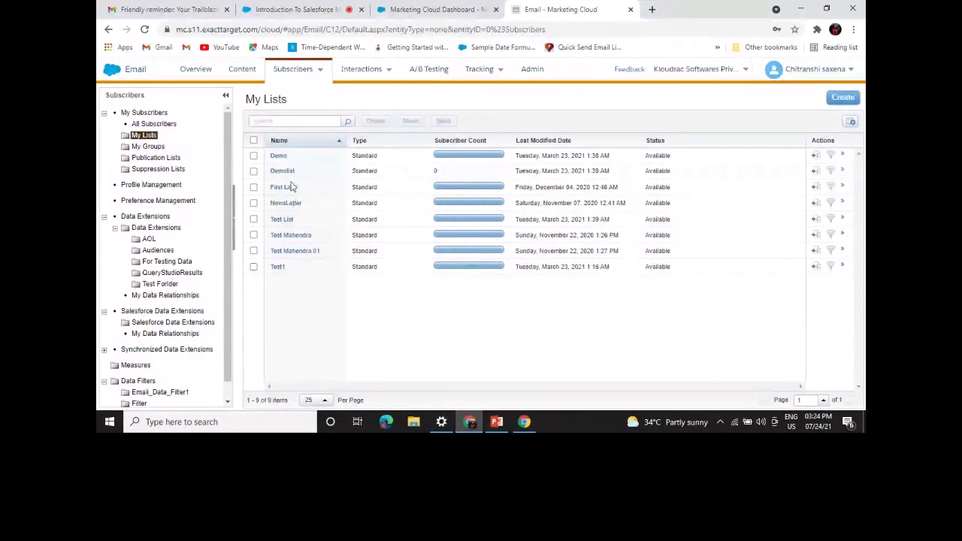
Review the subscriber attributes in Profile Management, including the required email address attribute, and open the Preference Management overview.
{"action": "mouse_move", "coordinate": [316, 68]}
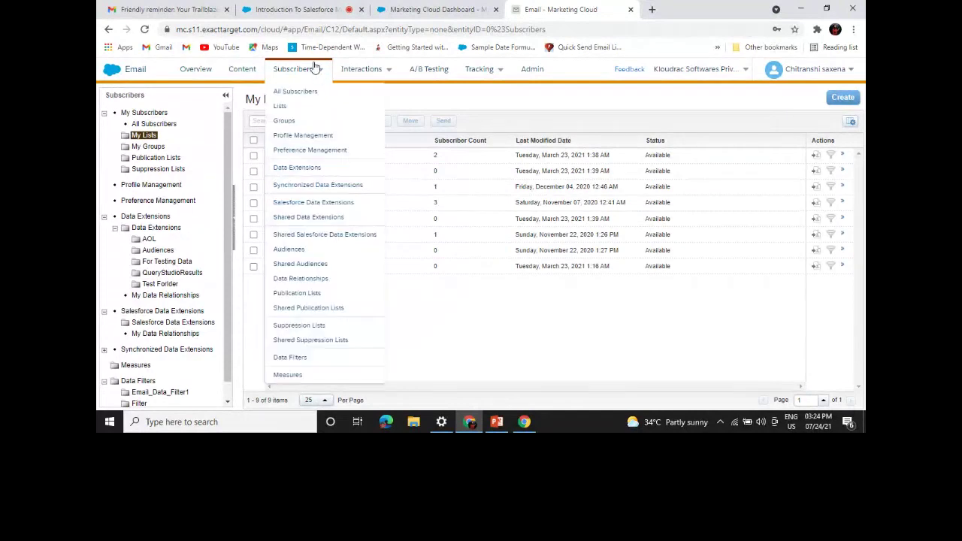
{"action": "left_click", "coordinate": [329, 135]}
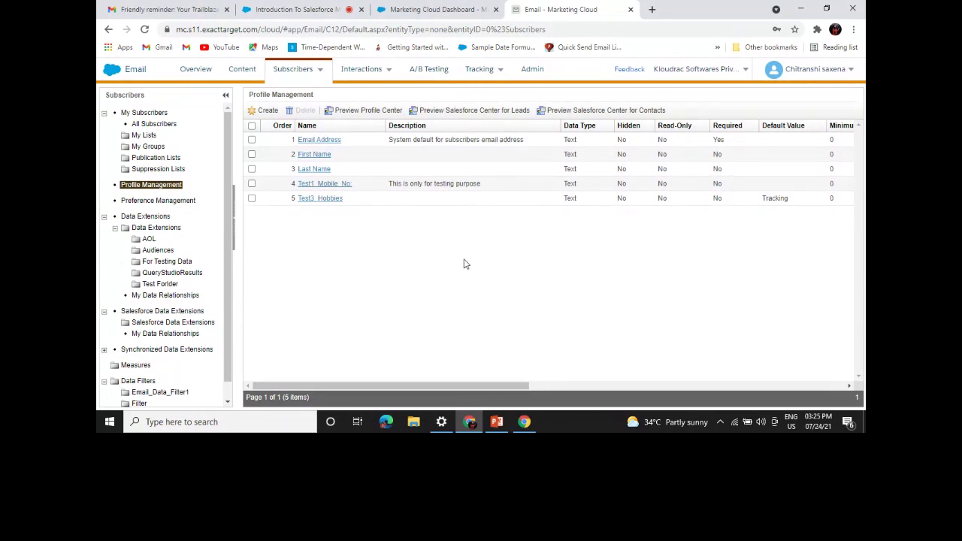
{"action": "left_click_drag", "start_coordinate": [343, 143], "coordinate": [296, 142]}
{"action": "left_click", "coordinate": [734, 149]}
{"action": "left_click_drag", "start_coordinate": [734, 149], "coordinate": [714, 142]}
{"action": "left_click", "coordinate": [496, 257]}
{"action": "left_click", "coordinate": [177, 203]}
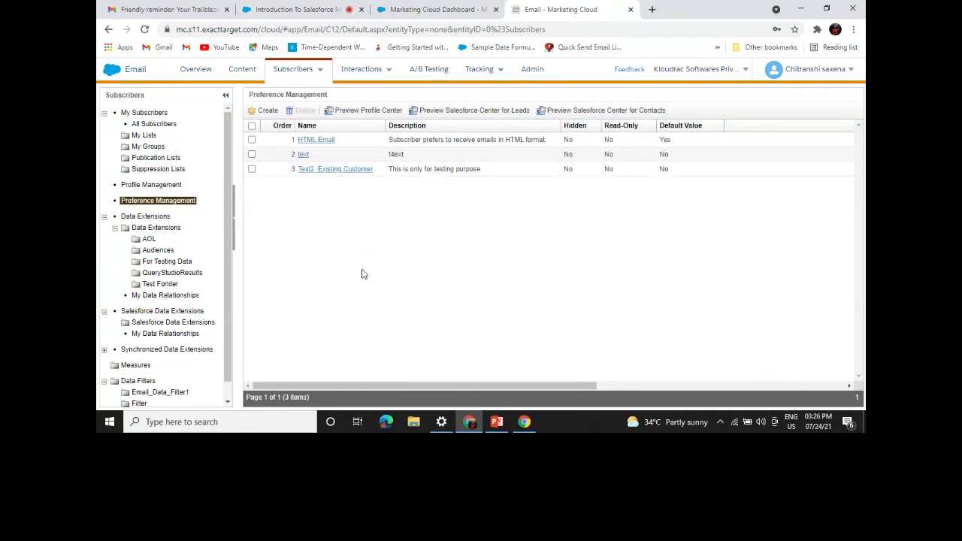
Open the Data Extensions overview and start a new Standard Data Extension with the Create from New method.
{"action": "mouse_move", "coordinate": [291, 78]}
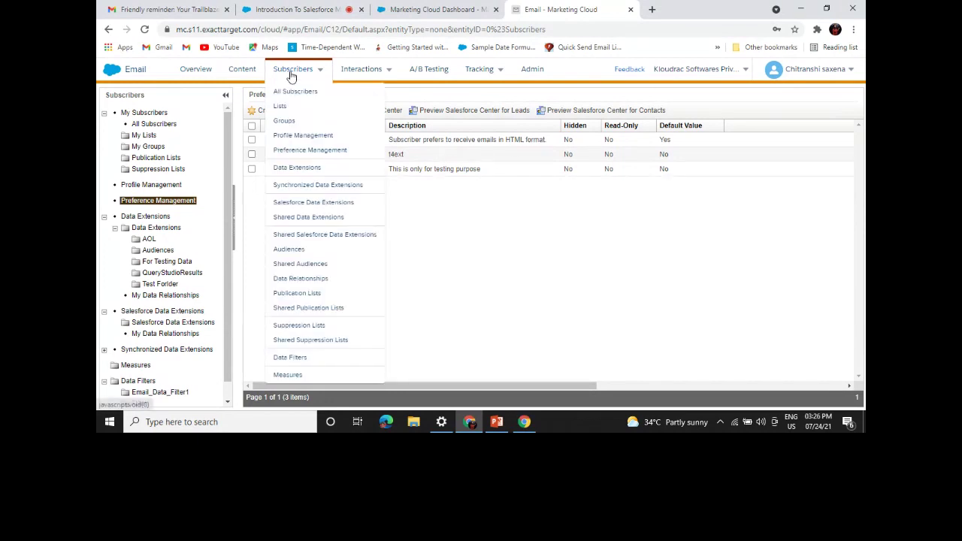
{"action": "left_click", "coordinate": [308, 169]}
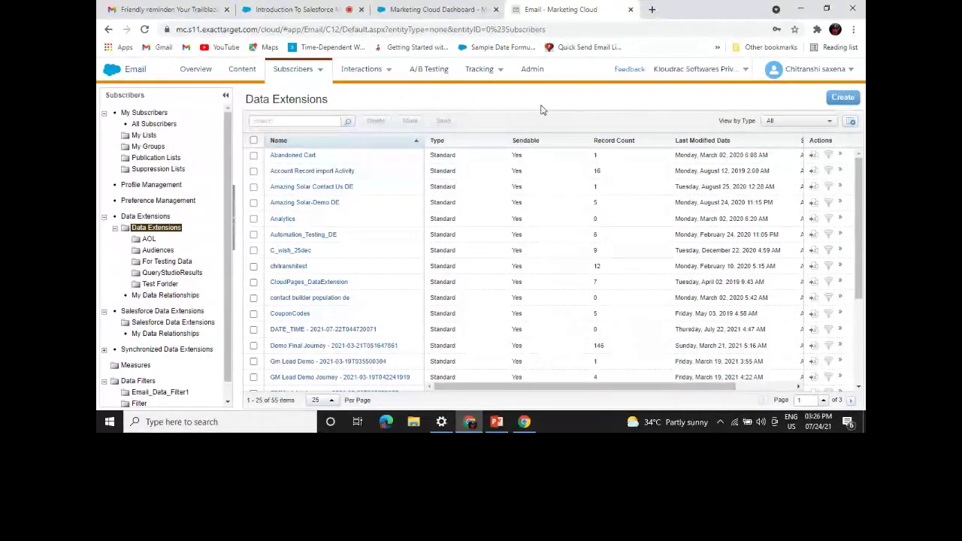
{"action": "left_click", "coordinate": [843, 99]}
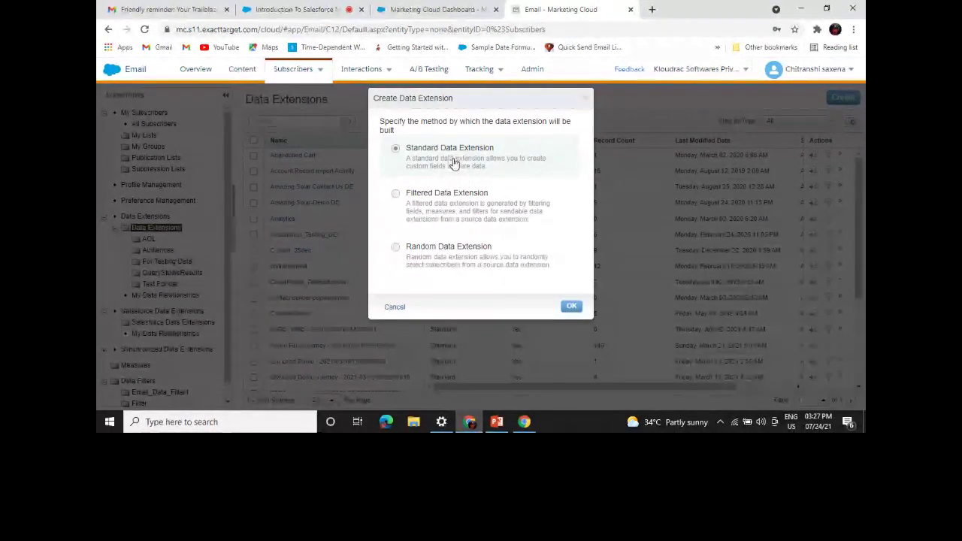
{"action": "left_click", "coordinate": [571, 308]}
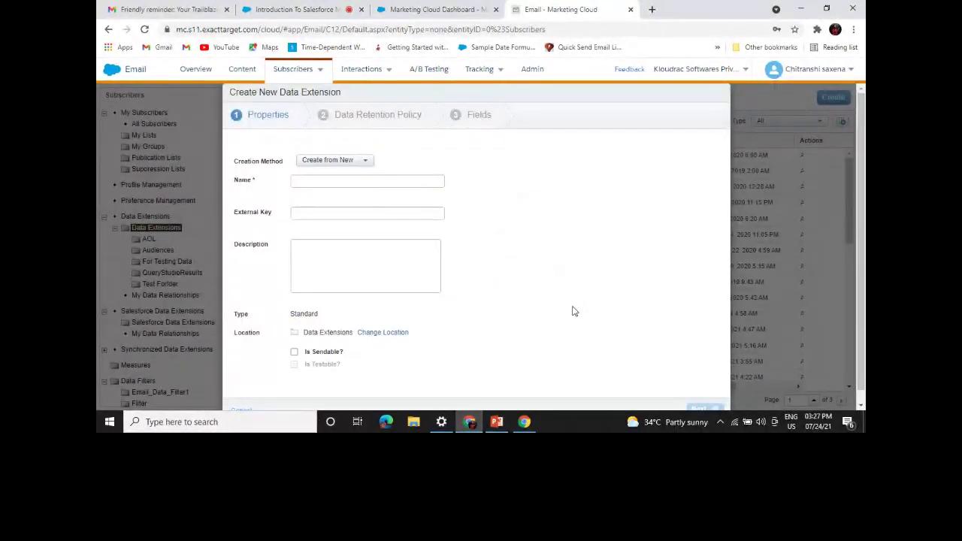
{"action": "left_click", "coordinate": [334, 166]}
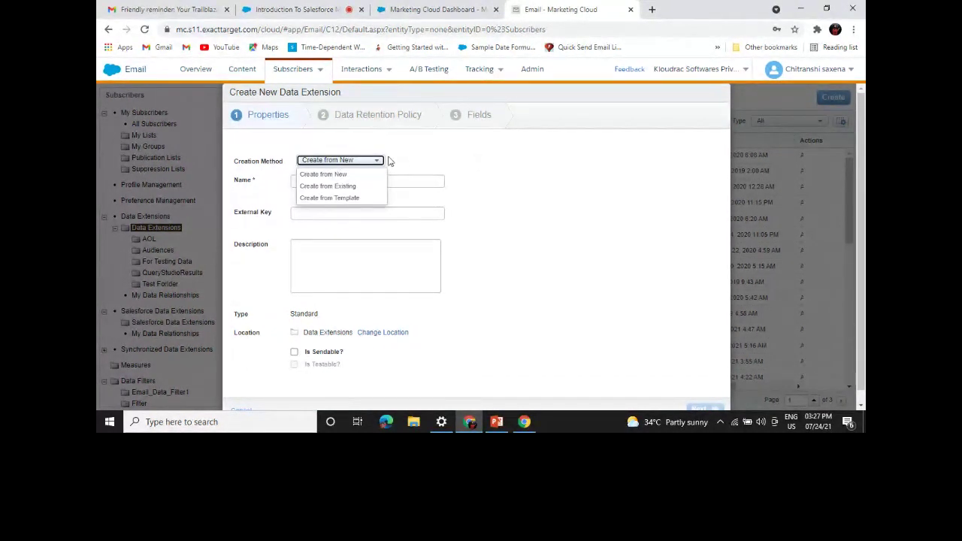
{"action": "left_click", "coordinate": [552, 196]}
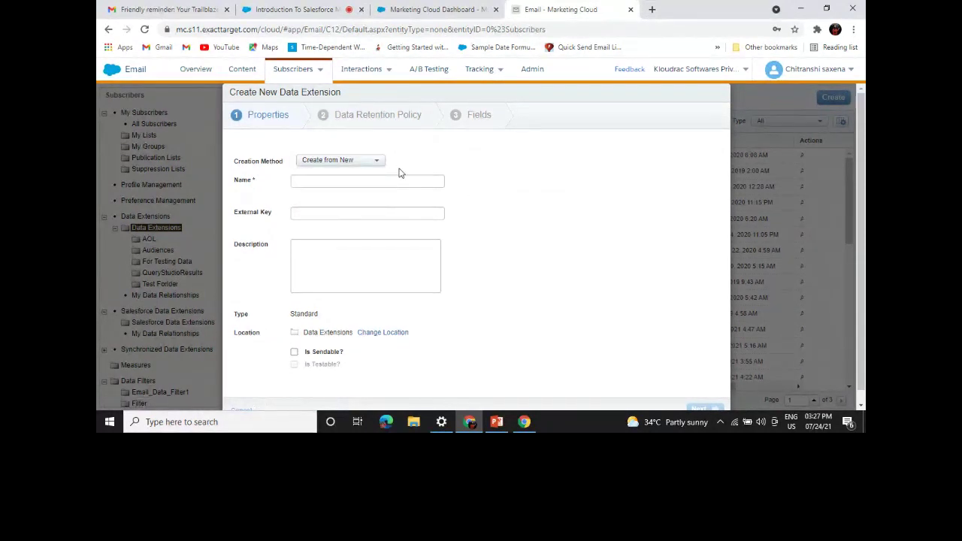
Name the new data extension "test demo de".
{"action": "left_click", "coordinate": [324, 182]}
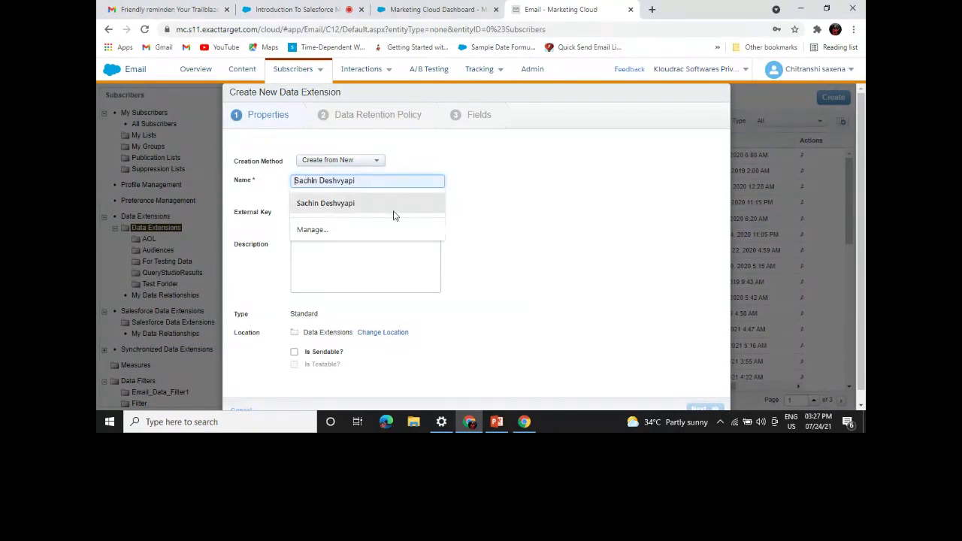
{"action": "left_click", "coordinate": [635, 201]}
{"action": "left_click", "coordinate": [425, 182]}
{"action": "type", "text": "test demo"}
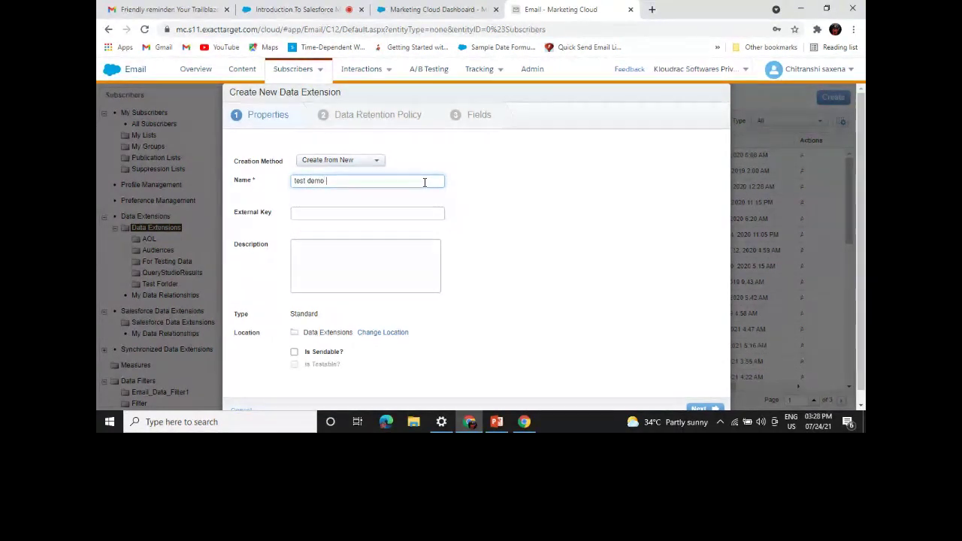
{"action": "type", "text": " de"}
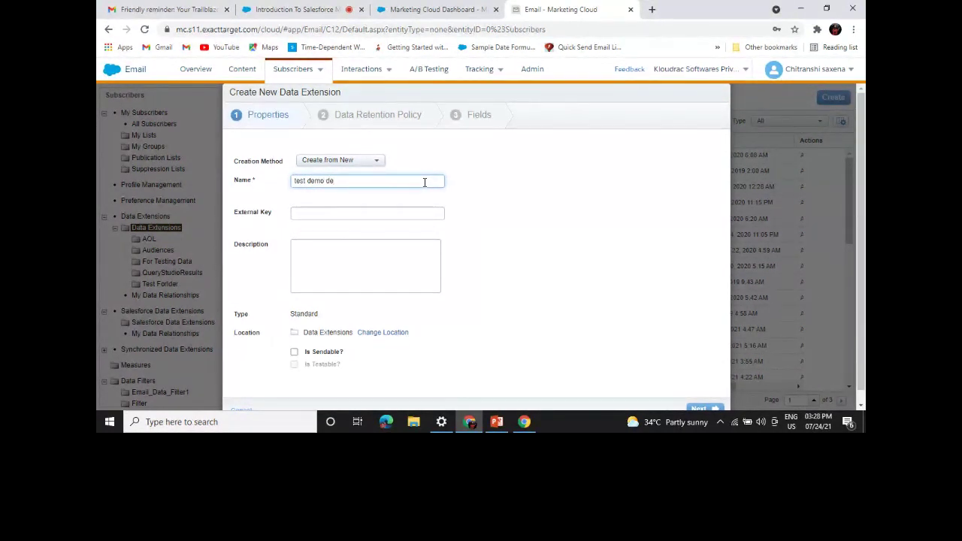
Leave the external key blank and enter the description "for demo purpose only".
{"action": "left_click", "coordinate": [425, 214]}
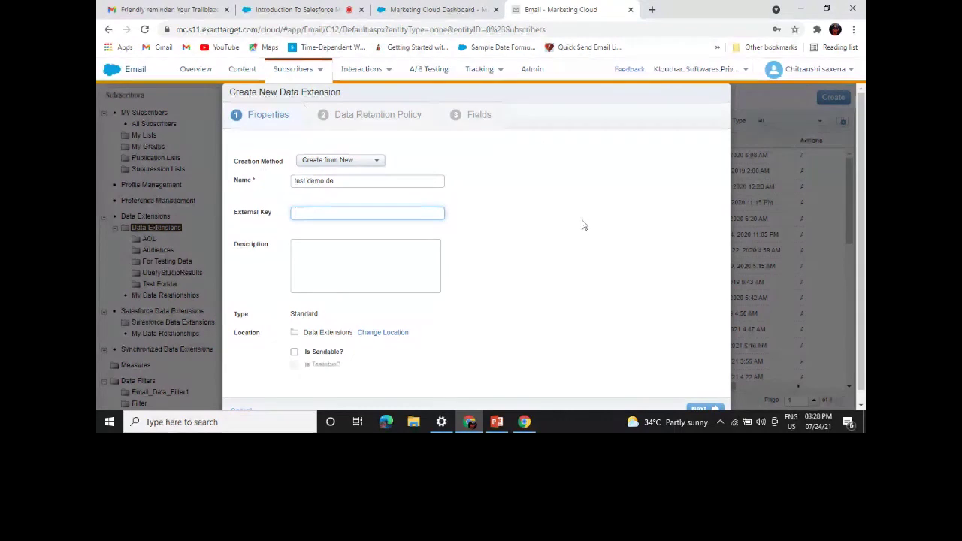
{"action": "scroll", "coordinate": [563, 242], "scroll_direction": "down", "scroll_amount": 1}
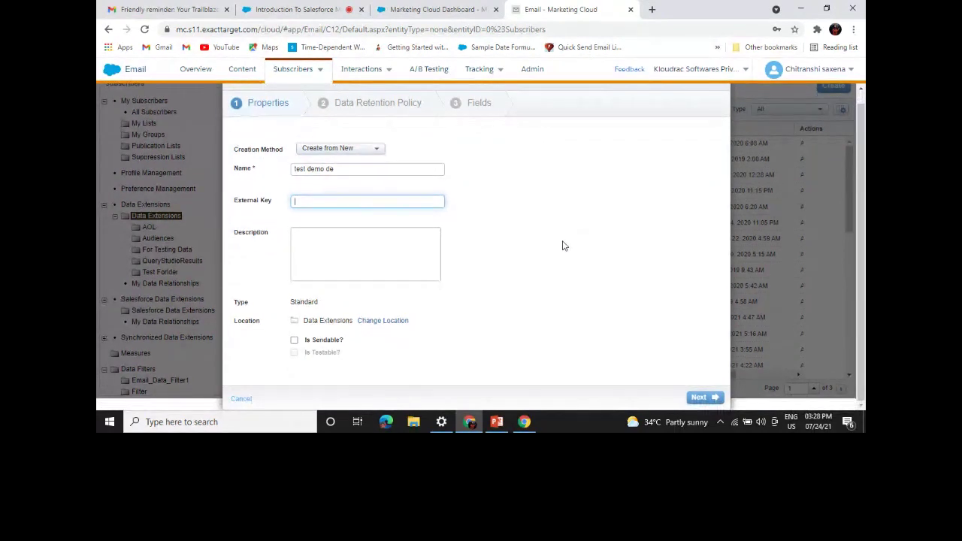
{"action": "left_click", "coordinate": [402, 263]}
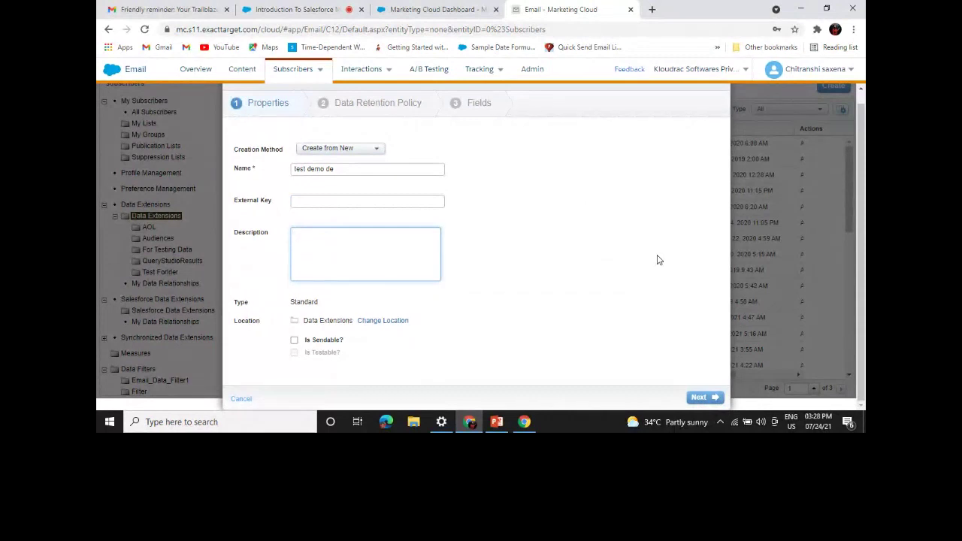
{"action": "type", "text": "fo"}
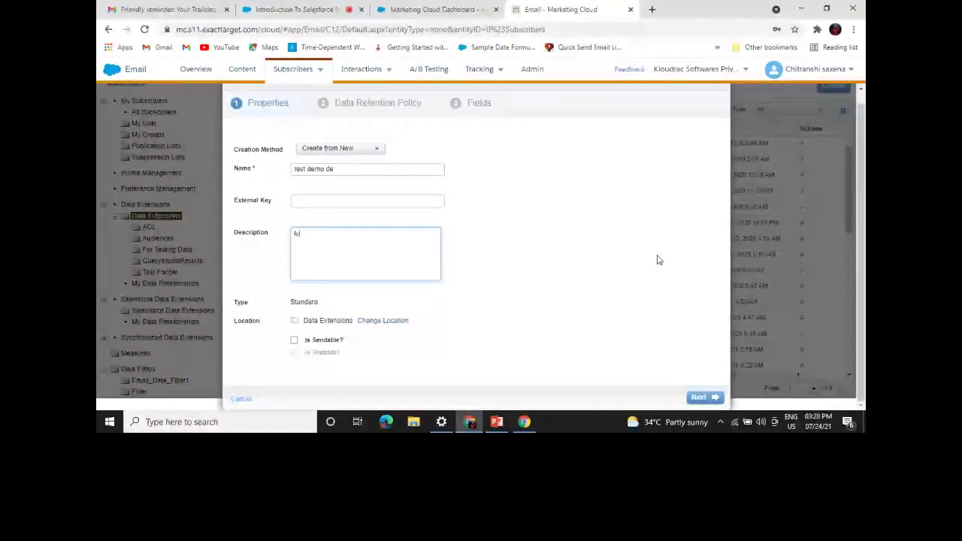
{"action": "type", "text": "r demo p"}
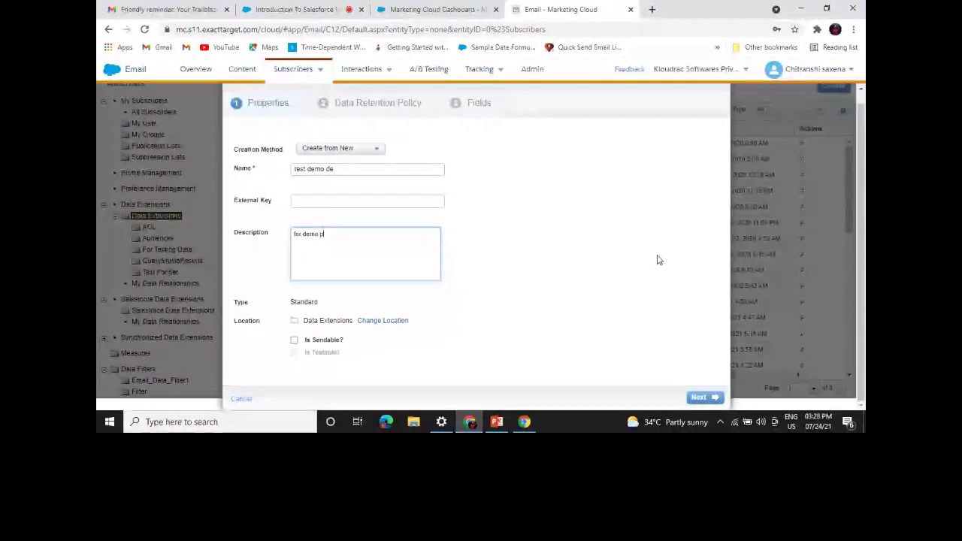
{"action": "type", "text": "urpose only"}
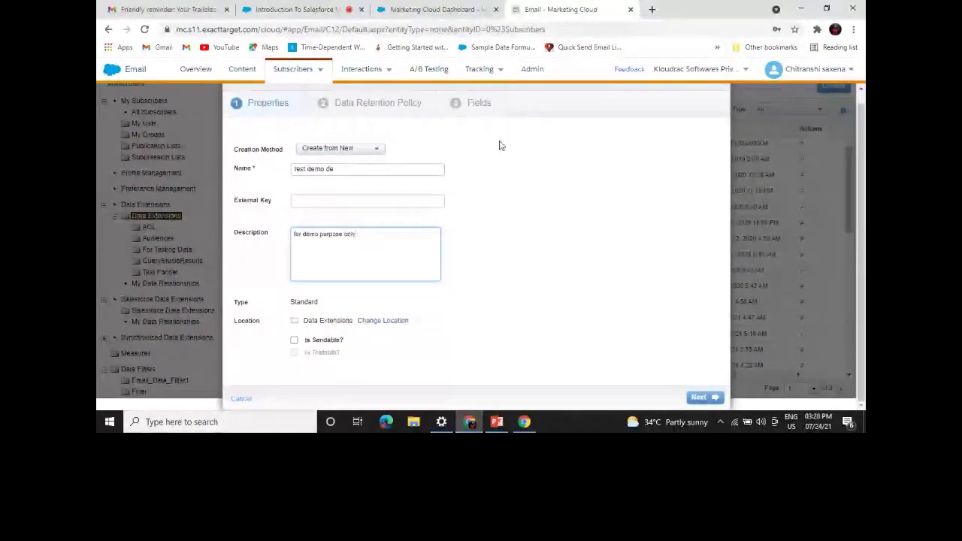
{"action": "left_click", "coordinate": [474, 280]}
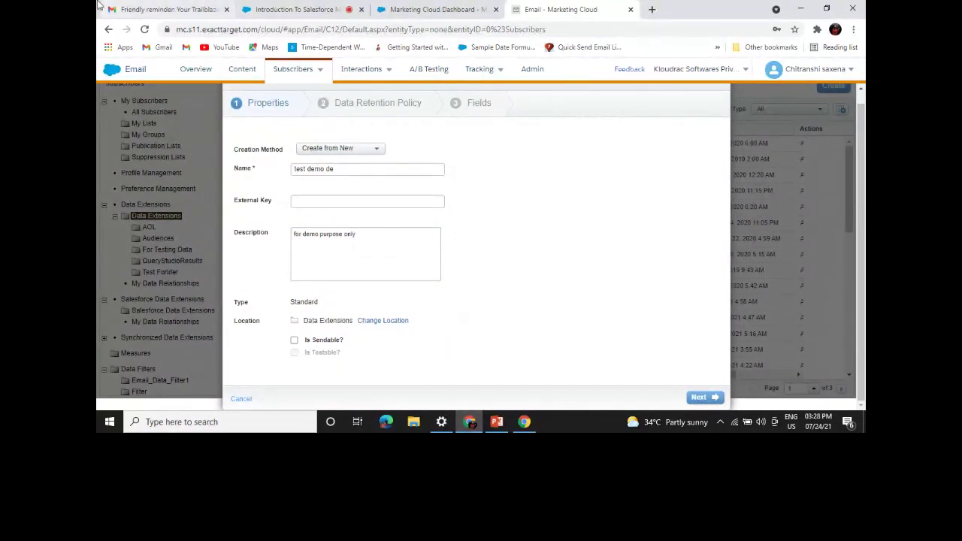
Mark the data extension as sendable and testable, and continue to its data retention policy.
{"action": "left_click", "coordinate": [294, 341]}
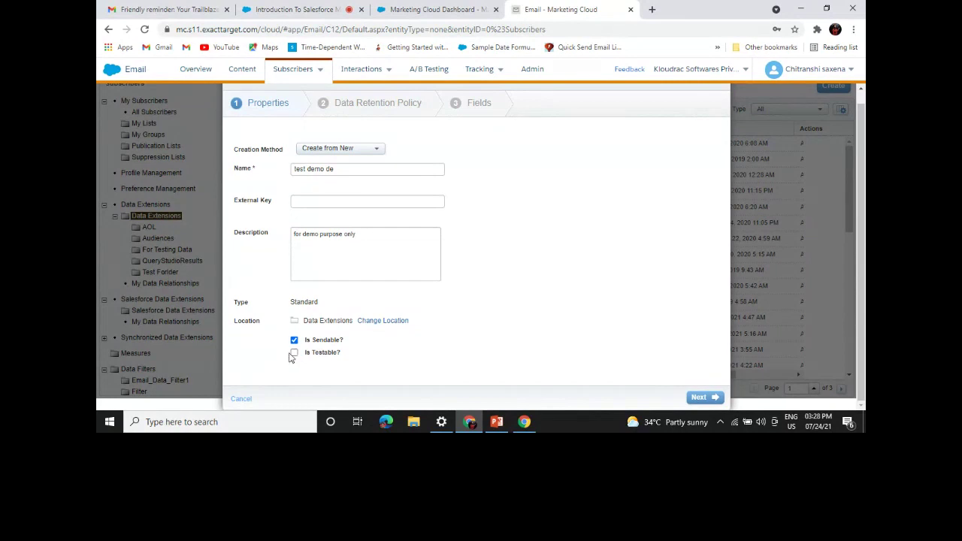
{"action": "left_click", "coordinate": [294, 353]}
{"action": "scroll", "coordinate": [547, 350], "scroll_direction": "up", "scroll_amount": 1}
{"action": "scroll", "coordinate": [548, 350], "scroll_direction": "down", "scroll_amount": 1}
{"action": "left_click", "coordinate": [705, 398]}
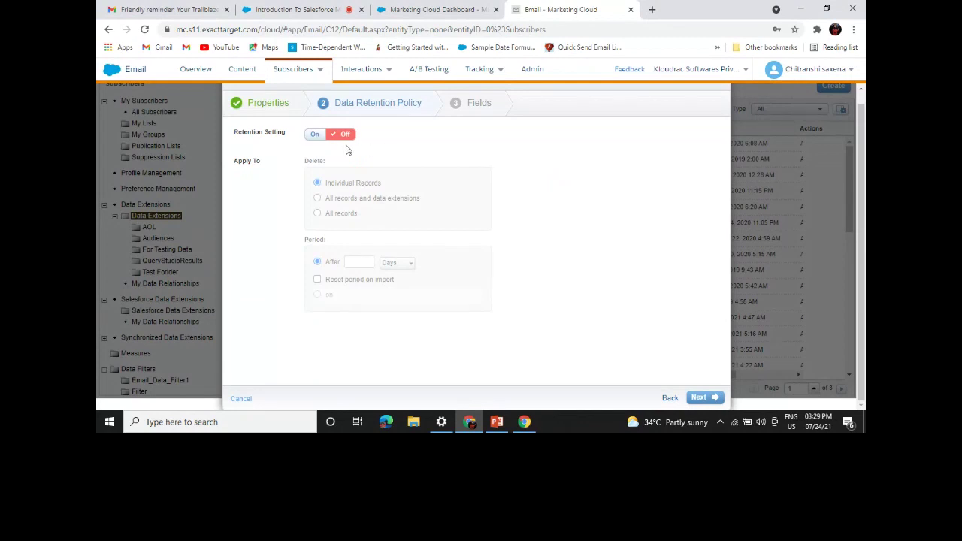
{"action": "left_click", "coordinate": [315, 134]}
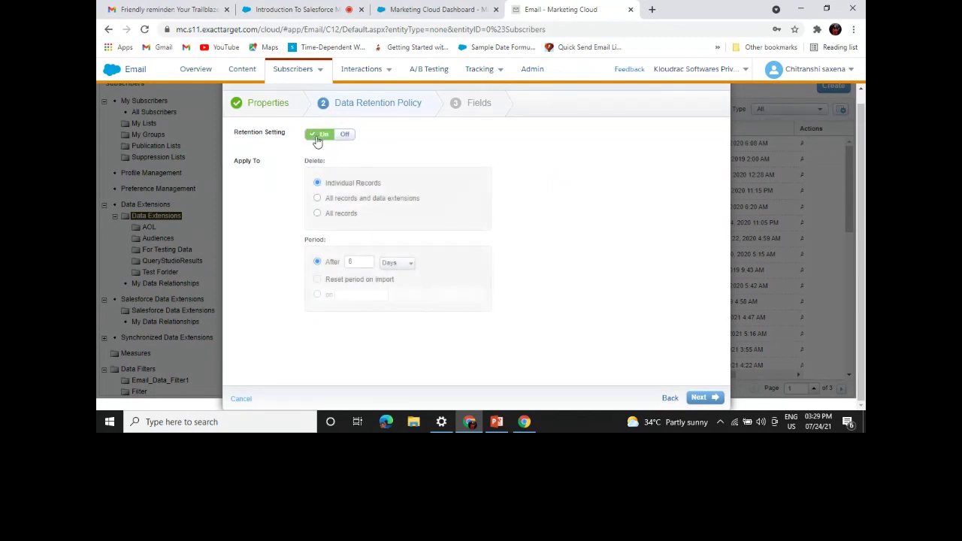
{"action": "double_click", "coordinate": [348, 261]}
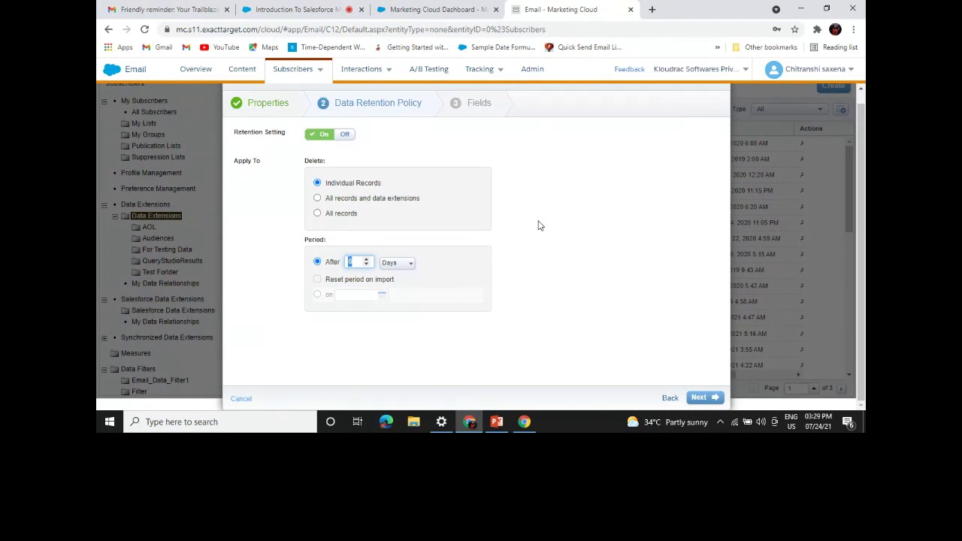
{"action": "left_click", "coordinate": [316, 139]}
{"action": "left_click", "coordinate": [344, 135]}
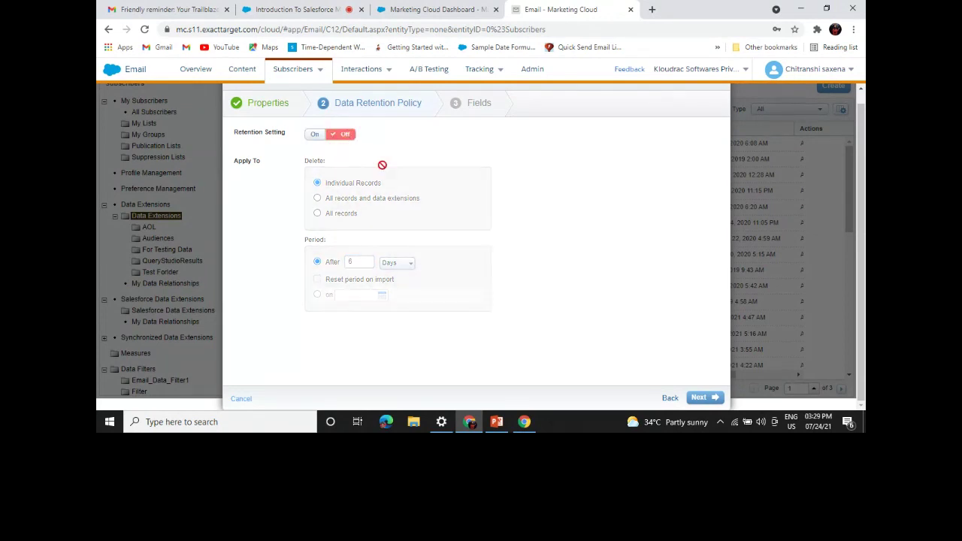
Continue to the data extension's fields and add two fields named FirstName and LastName.
{"action": "left_click", "coordinate": [705, 397]}
{"action": "left_click", "coordinate": [300, 157]}
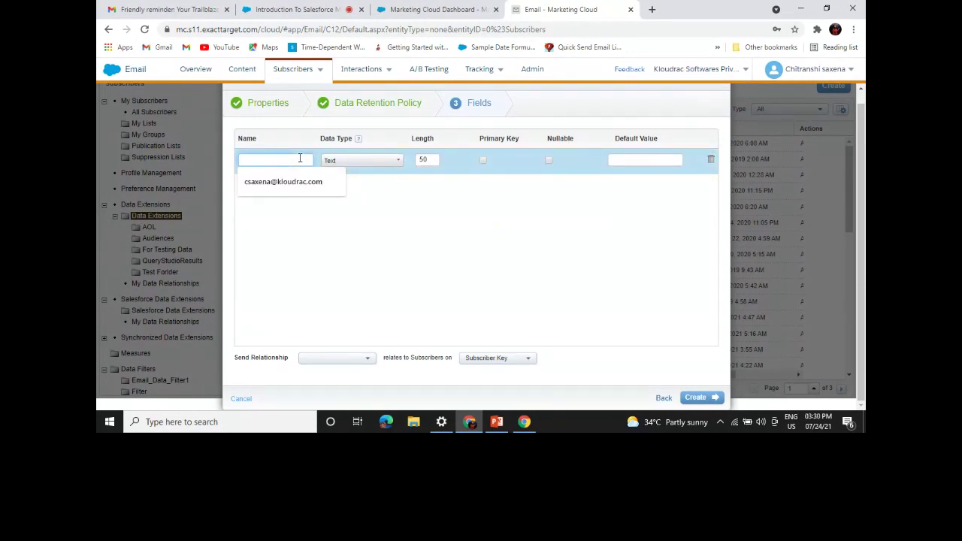
{"action": "left_click", "coordinate": [281, 161]}
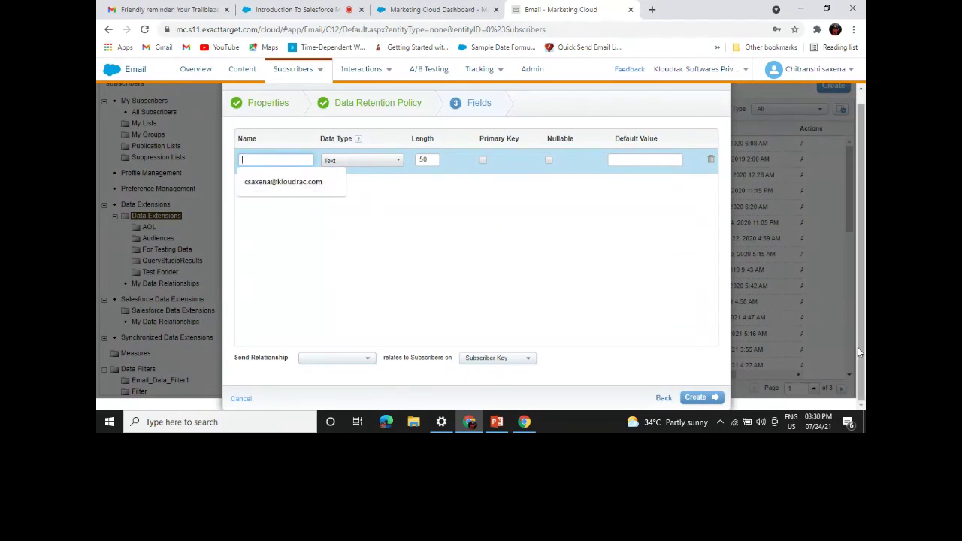
{"action": "type", "text": "First"}
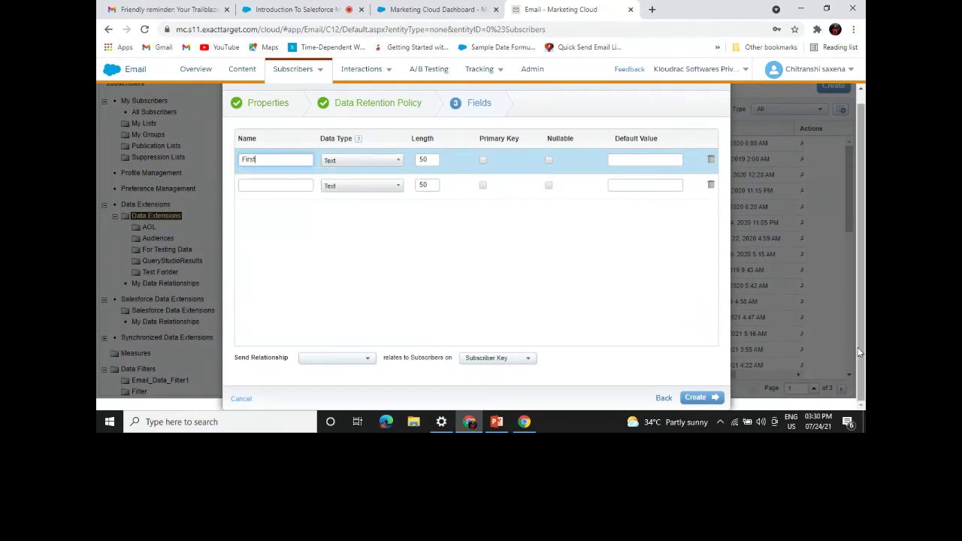
{"action": "type", "text": "Name"}
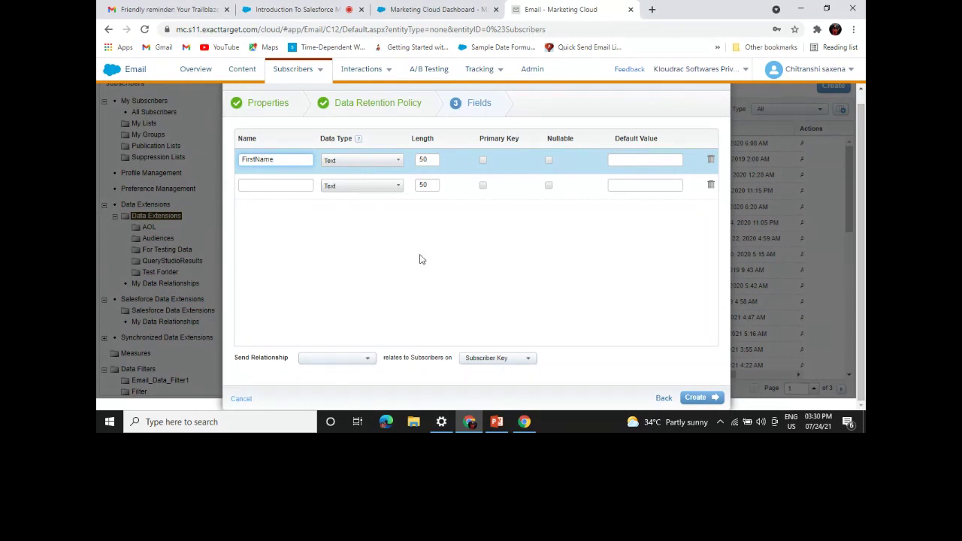
{"action": "left_click", "coordinate": [281, 184]}
{"action": "type", "text": "Last"}
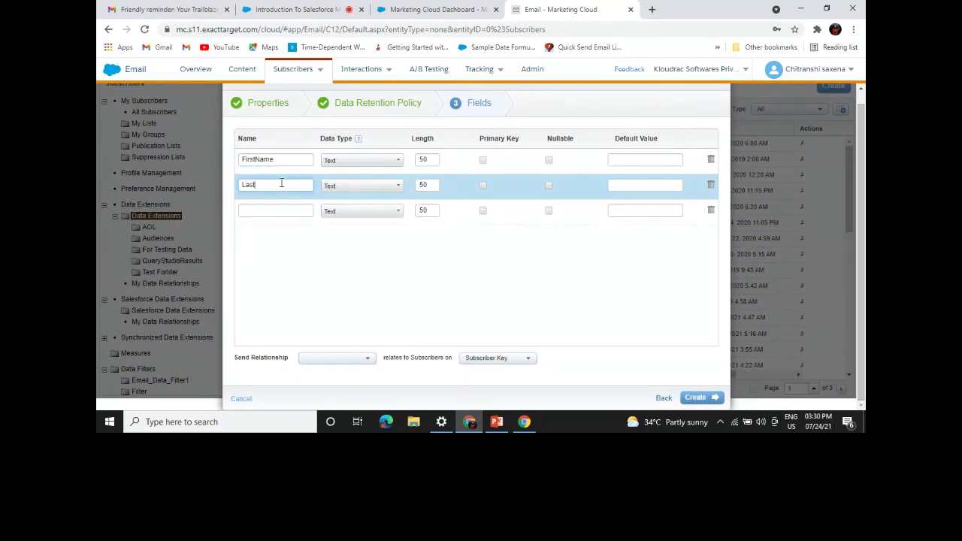
{"action": "type", "text": "Name"}
Add a third field named Email and set its data type to EmailAddress.
{"action": "left_click", "coordinate": [289, 213]}
{"action": "type", "text": "Email"}
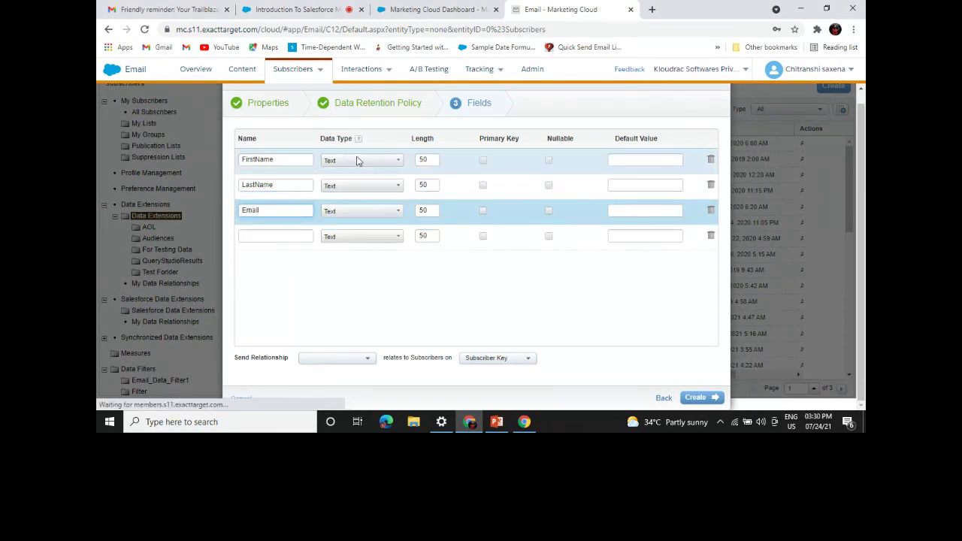
{"action": "left_click", "coordinate": [350, 213]}
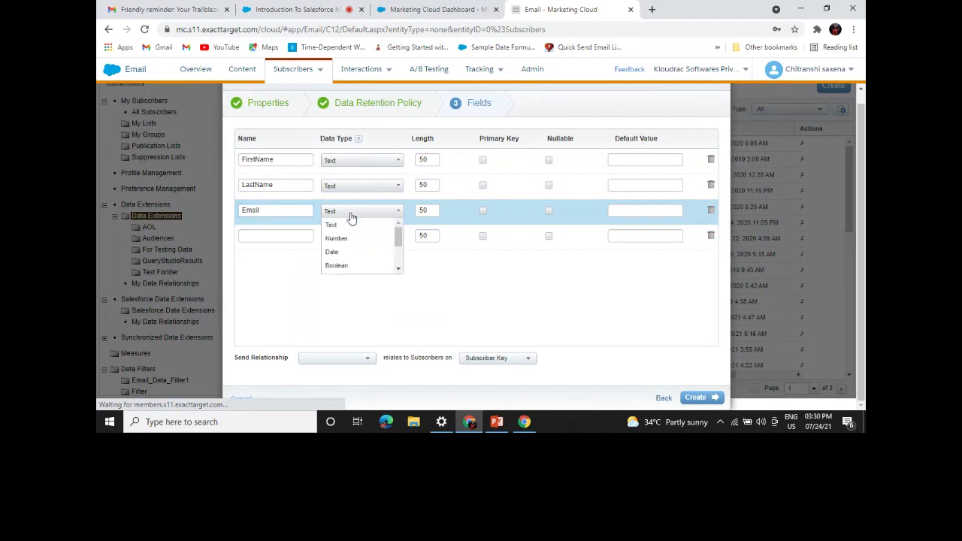
{"action": "scroll", "coordinate": [350, 248], "scroll_direction": "down", "scroll_amount": 2}
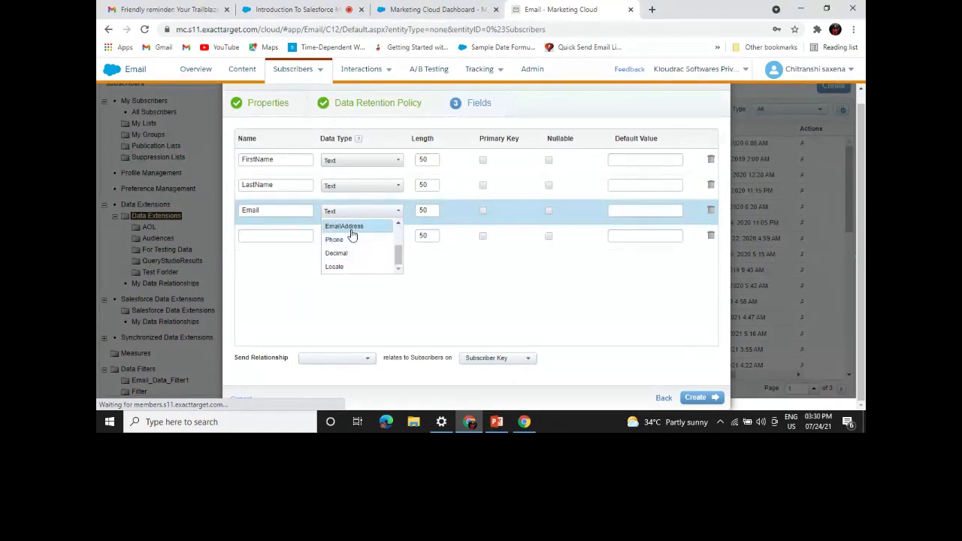
{"action": "left_click", "coordinate": [350, 226]}
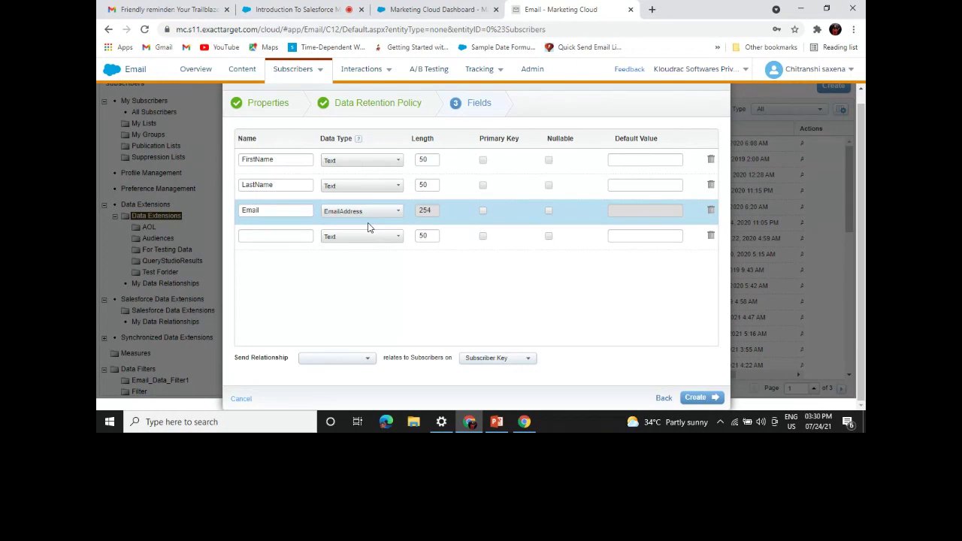
Add a fourth field named Phone with the Phone data type and remove the blank field row beneath it.
{"action": "left_click", "coordinate": [277, 239]}
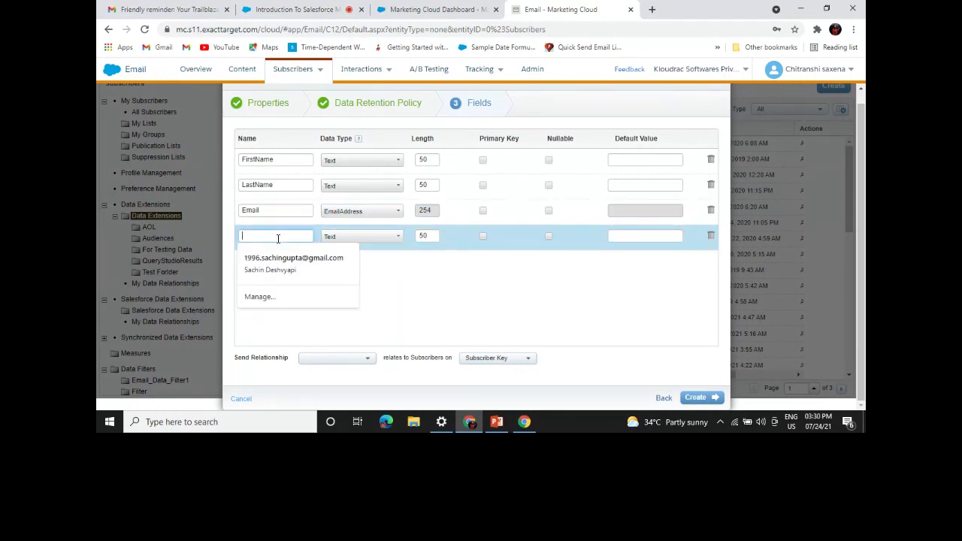
{"action": "type", "text": "Phone"}
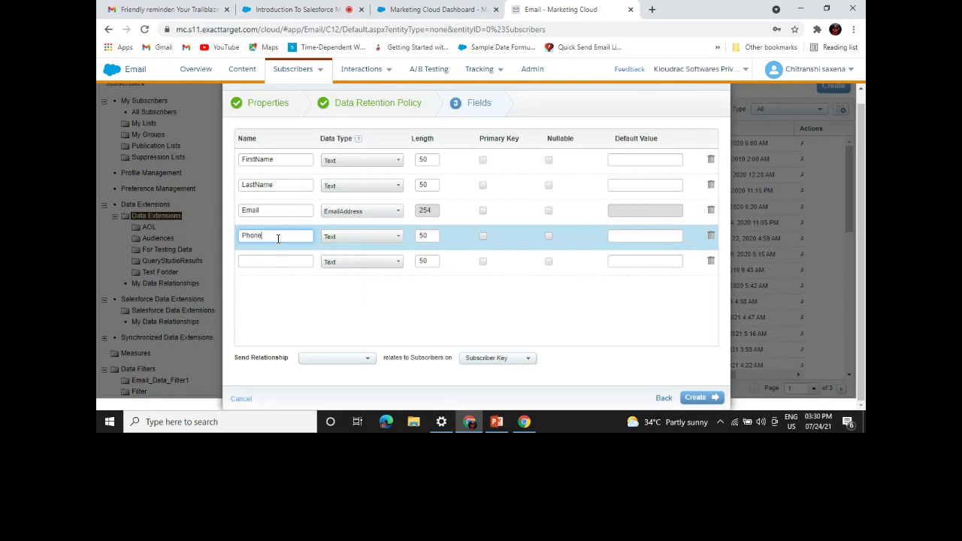
{"action": "left_click", "coordinate": [369, 239]}
{"action": "scroll", "coordinate": [363, 271], "scroll_direction": "down", "scroll_amount": 1}
{"action": "left_click", "coordinate": [357, 264]}
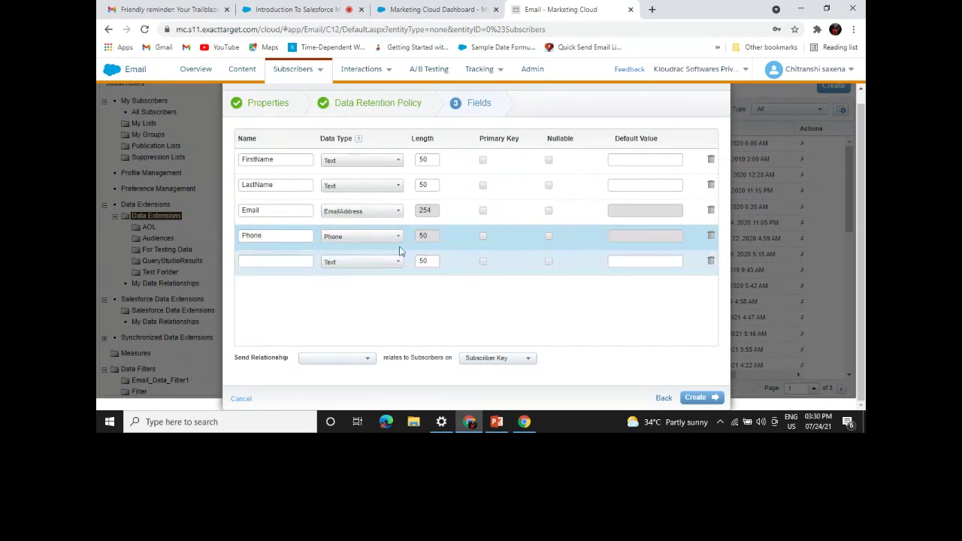
{"action": "left_click", "coordinate": [711, 261]}
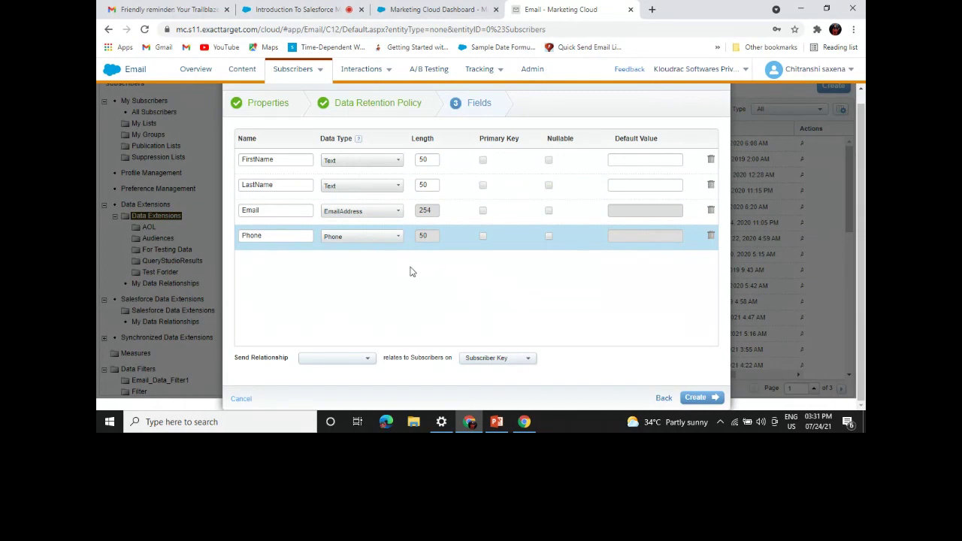
Create the data extension with Email as its primary key and as the send relationship to Subscribers on Subscriber Key.
{"action": "left_click", "coordinate": [483, 212]}
{"action": "left_click", "coordinate": [484, 212]}
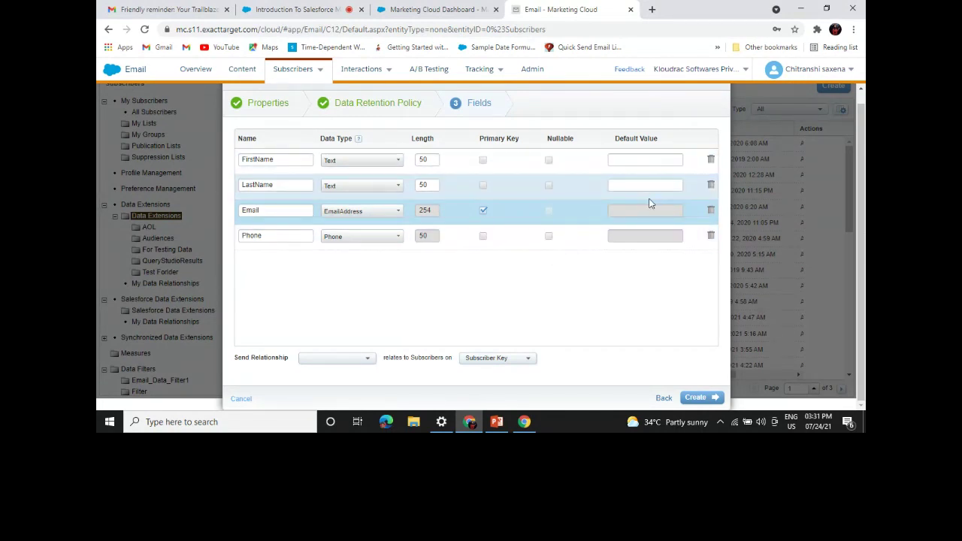
{"action": "left_click", "coordinate": [322, 366]}
{"action": "scroll", "coordinate": [374, 365], "scroll_direction": "down", "scroll_amount": 1}
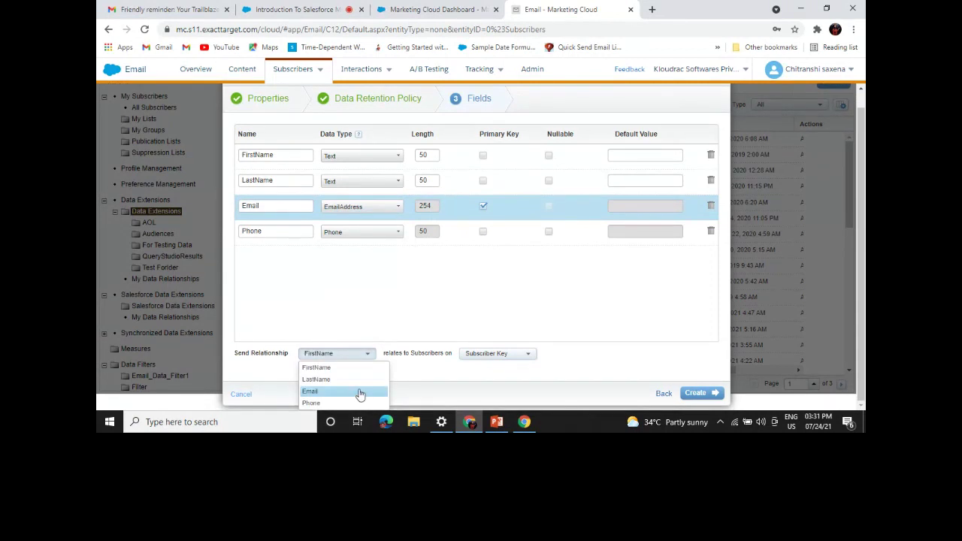
{"action": "scroll", "coordinate": [353, 394], "scroll_direction": "up", "scroll_amount": 1}
{"action": "left_click", "coordinate": [350, 365]}
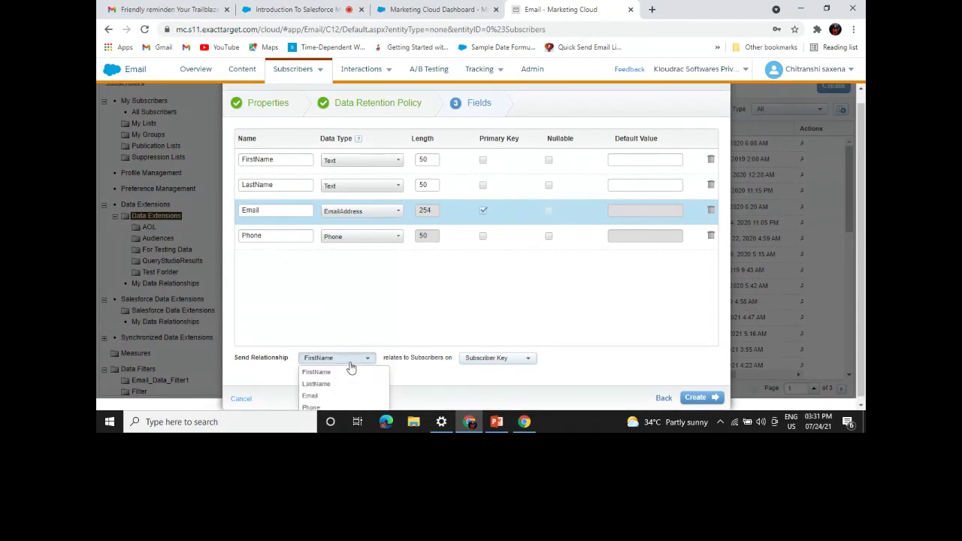
{"action": "left_click", "coordinate": [333, 396]}
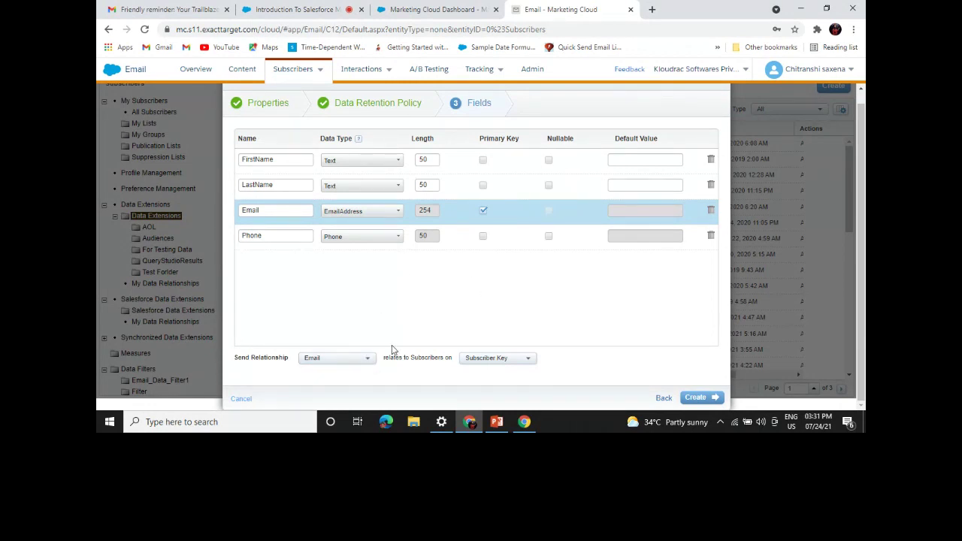
{"action": "left_click", "coordinate": [710, 399]}
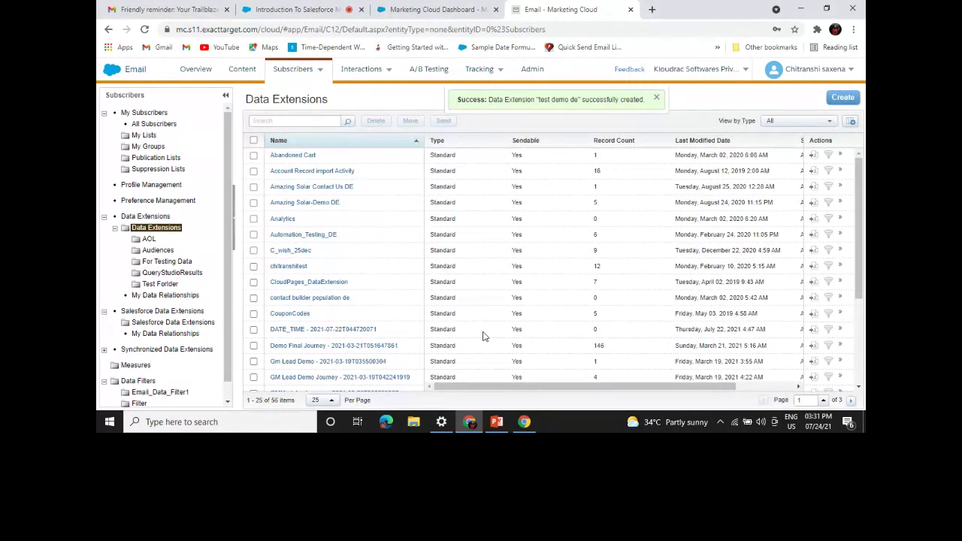
Search the data extensions for "test demo".
{"action": "scroll", "coordinate": [483, 336], "scroll_direction": "down", "scroll_amount": 4}
{"action": "scroll", "coordinate": [483, 336], "scroll_direction": "up", "scroll_amount": 4}
{"action": "left_click", "coordinate": [285, 120]}
{"action": "type", "text": "res"}
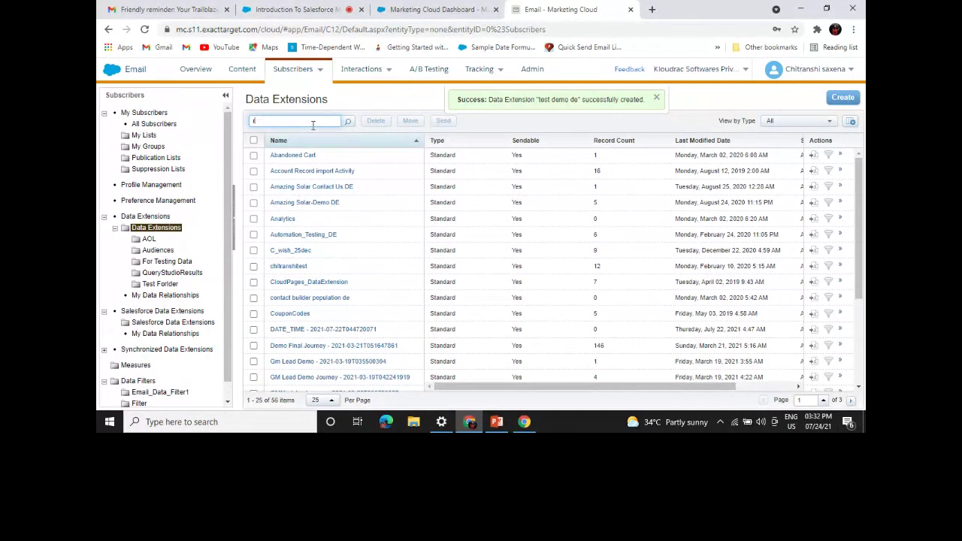
{"action": "key", "text": "BackSpace"}
{"action": "key", "text": "BackSpace"}
{"action": "type", "text": "t"}
{"action": "key", "text": "Return"}
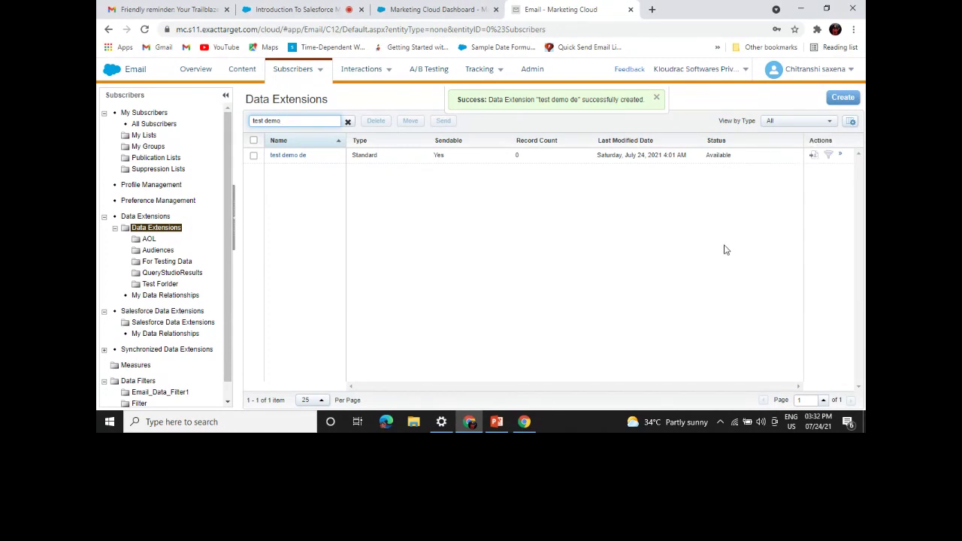
Examine the import settings for test demo de, including the local file chooser, and leave without importing a file.
{"action": "left_click", "coordinate": [815, 156]}
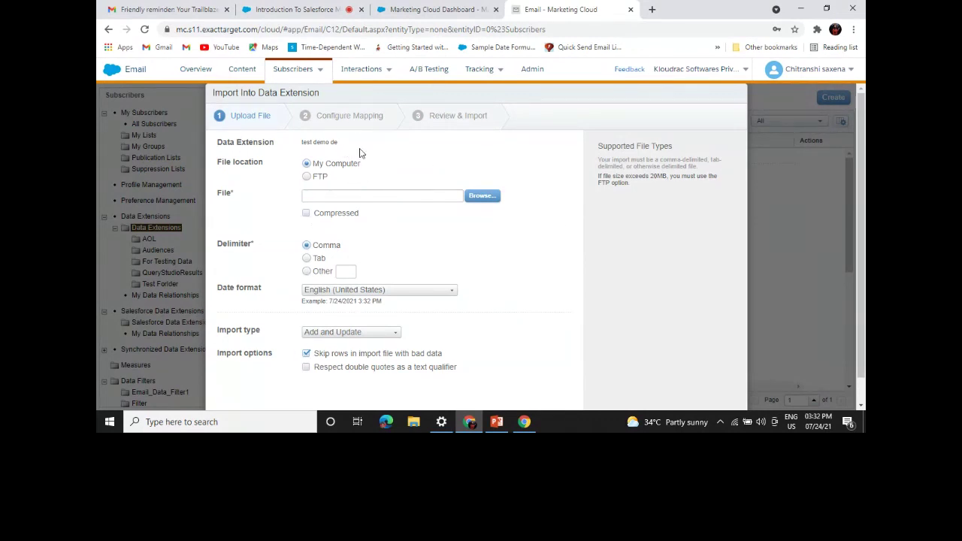
{"action": "scroll", "coordinate": [516, 273], "scroll_direction": "down", "scroll_amount": 1}
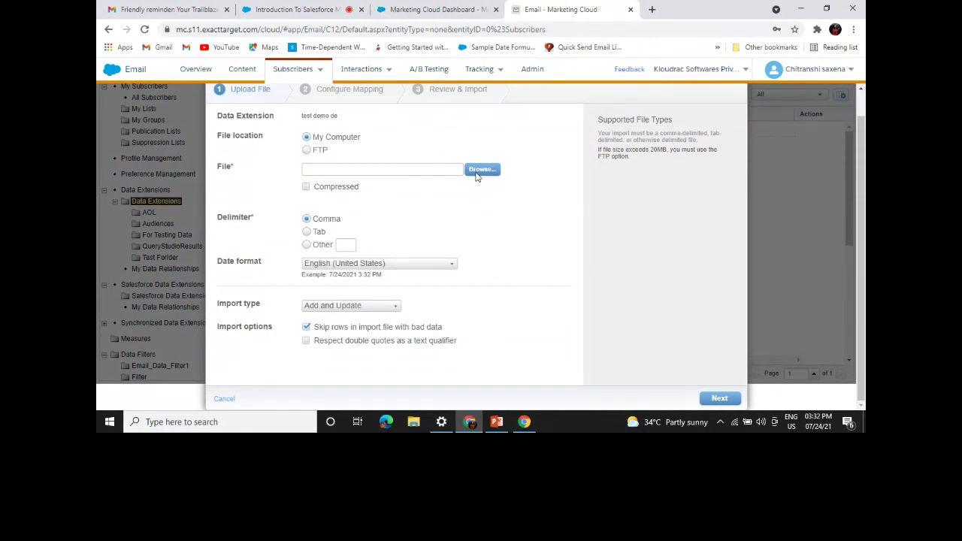
{"action": "scroll", "coordinate": [473, 222], "scroll_direction": "up", "scroll_amount": 1}
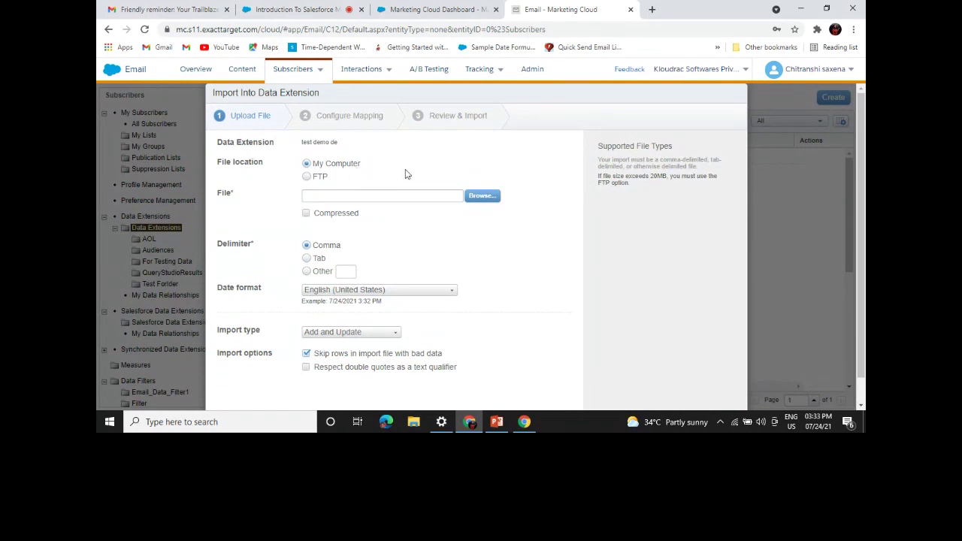
{"action": "left_click", "coordinate": [480, 197]}
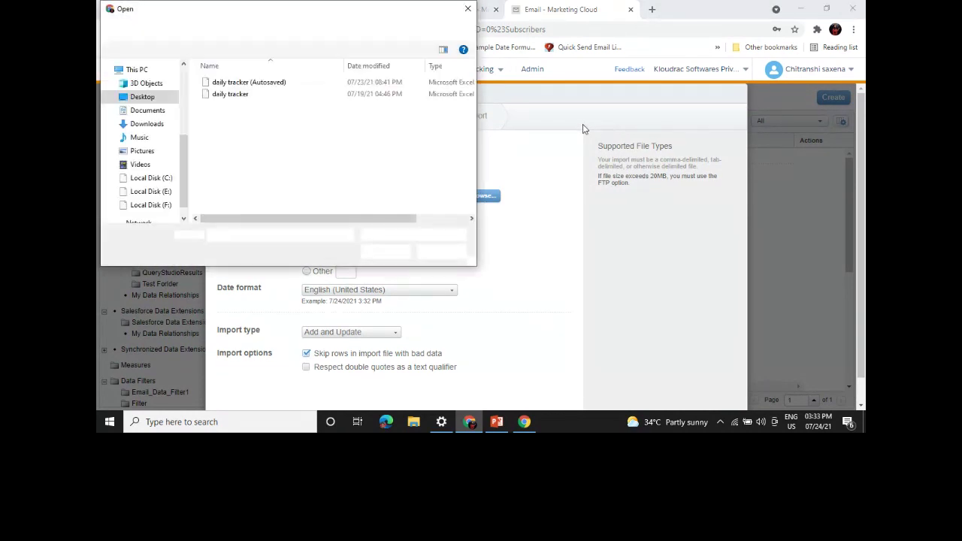
{"action": "left_click", "coordinate": [467, 10]}
{"action": "scroll", "coordinate": [468, 226], "scroll_direction": "down", "scroll_amount": 1}
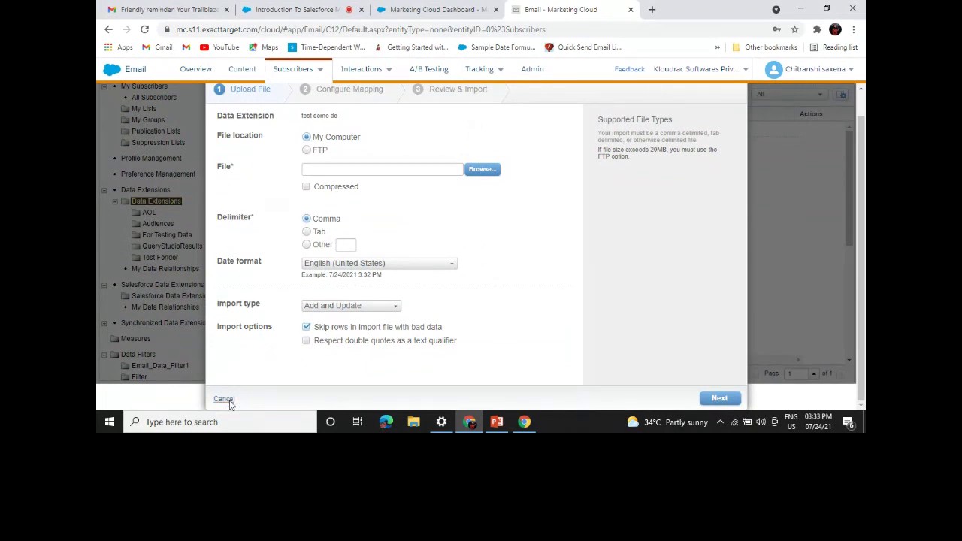
{"action": "left_click", "coordinate": [224, 400]}
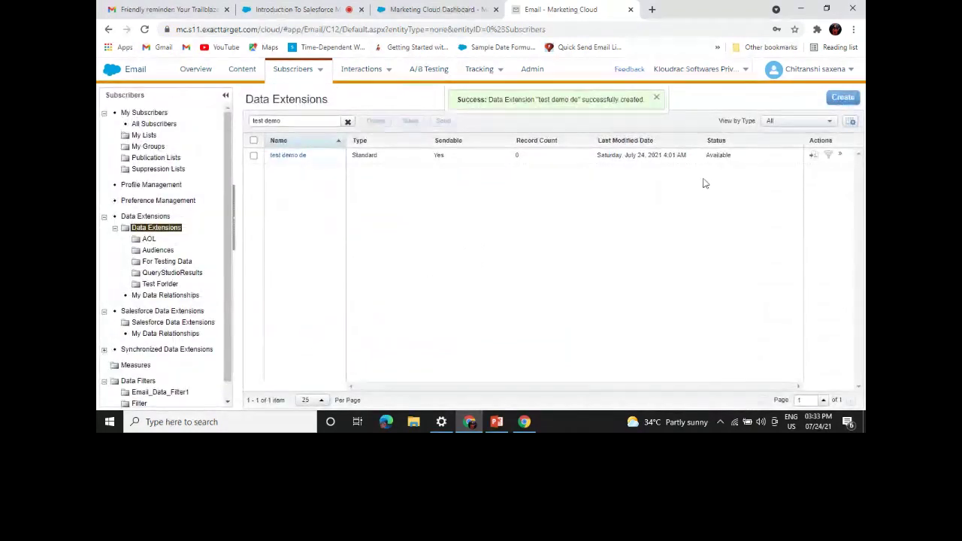
{"action": "left_click", "coordinate": [816, 157]}
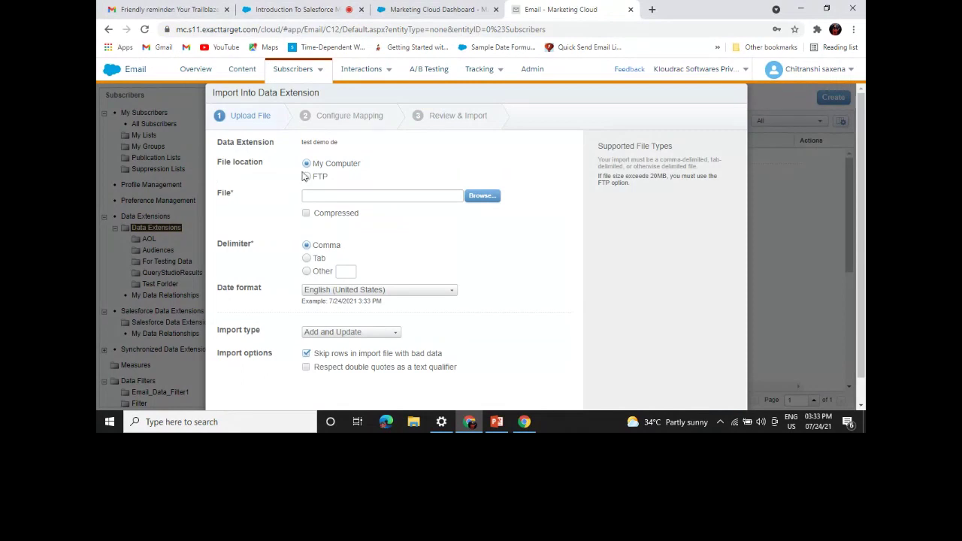
{"action": "scroll", "coordinate": [459, 230], "scroll_direction": "down", "scroll_amount": 1}
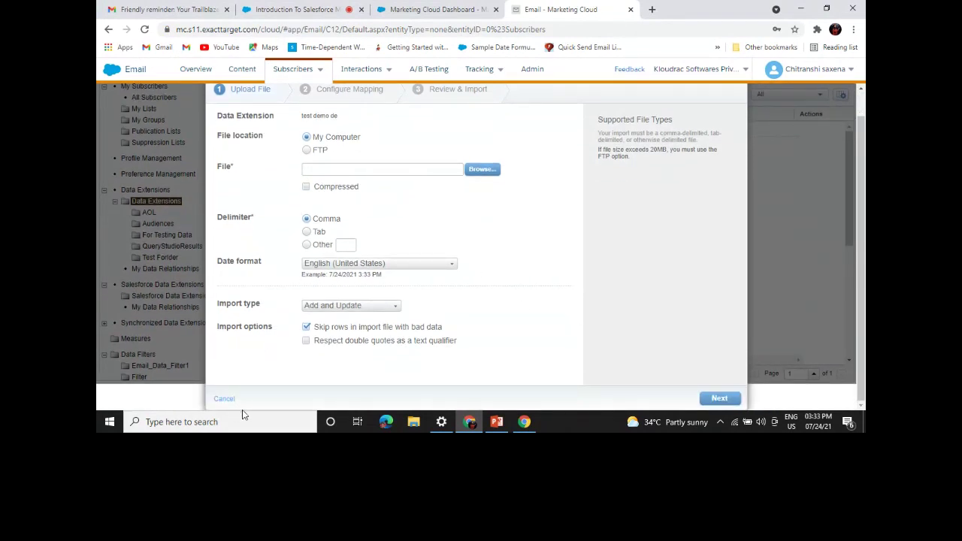
{"action": "left_click", "coordinate": [224, 398]}
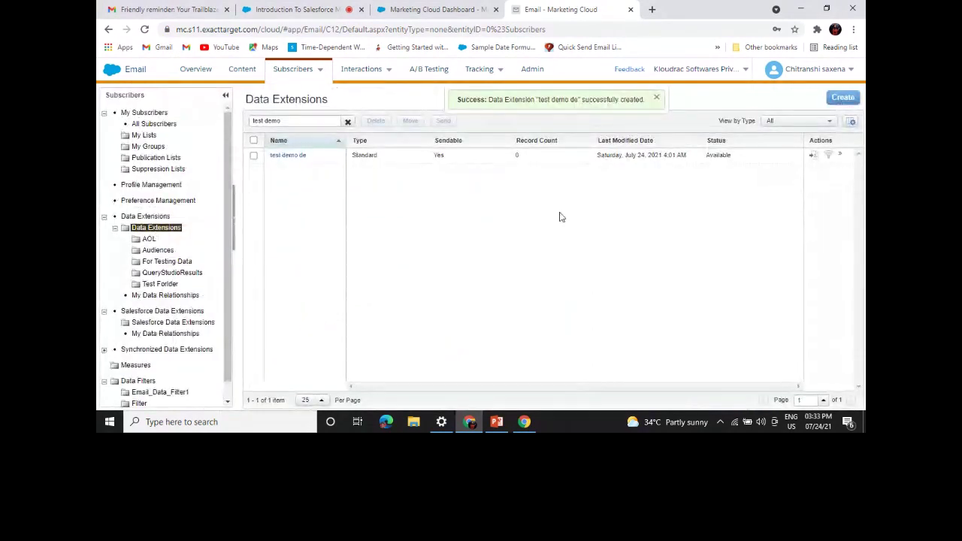
View the filtered data extension builder for test demo de and return to the data extensions list.
{"action": "left_click", "coordinate": [829, 155]}
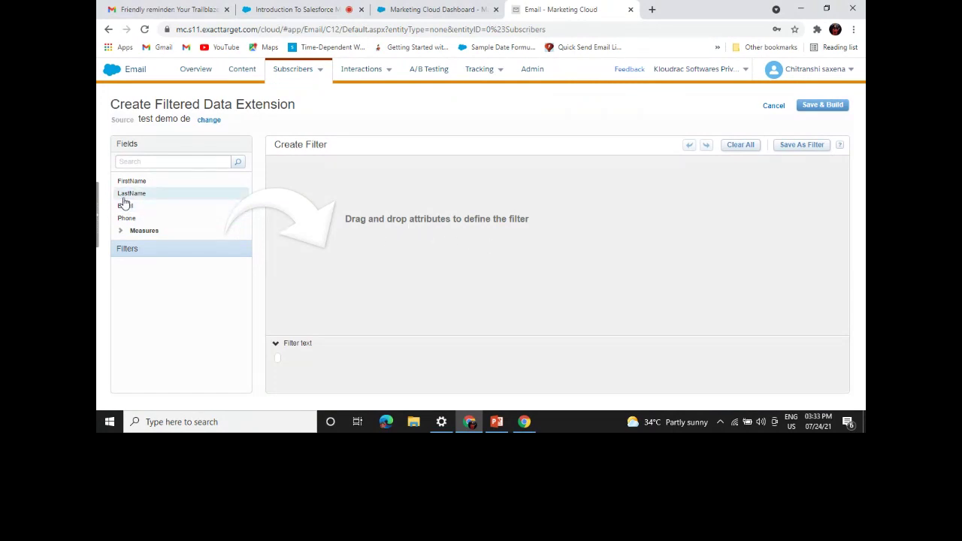
{"action": "left_click", "coordinate": [108, 29]}
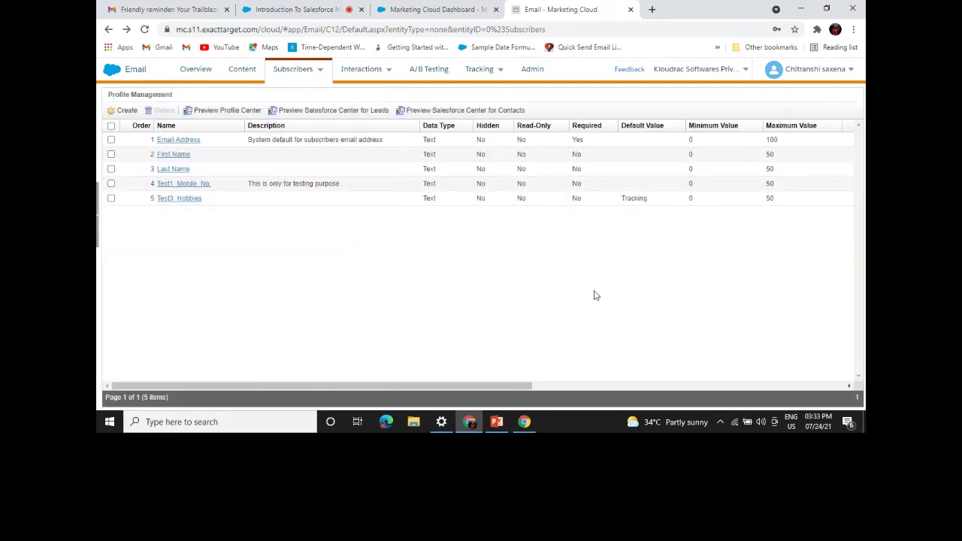
{"action": "mouse_move", "coordinate": [319, 70]}
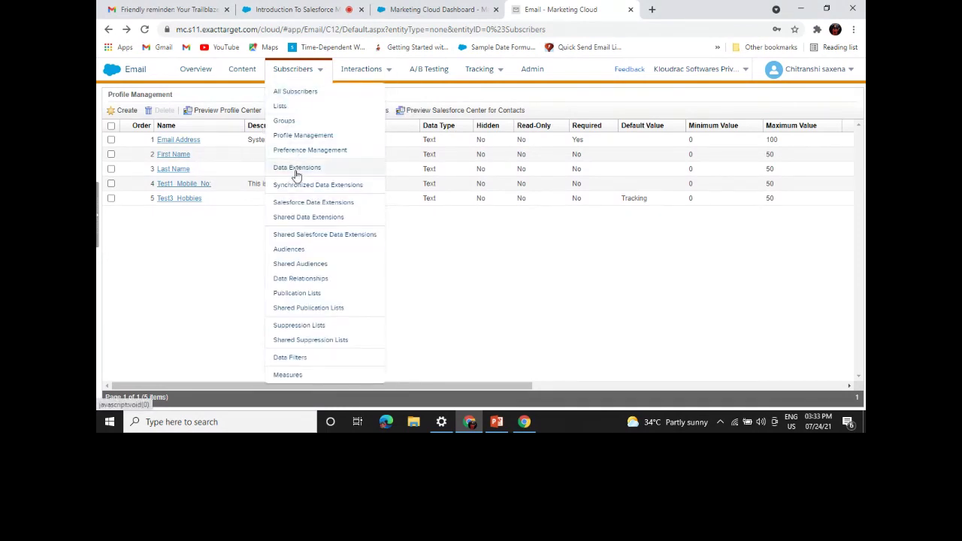
{"action": "left_click", "coordinate": [297, 167]}
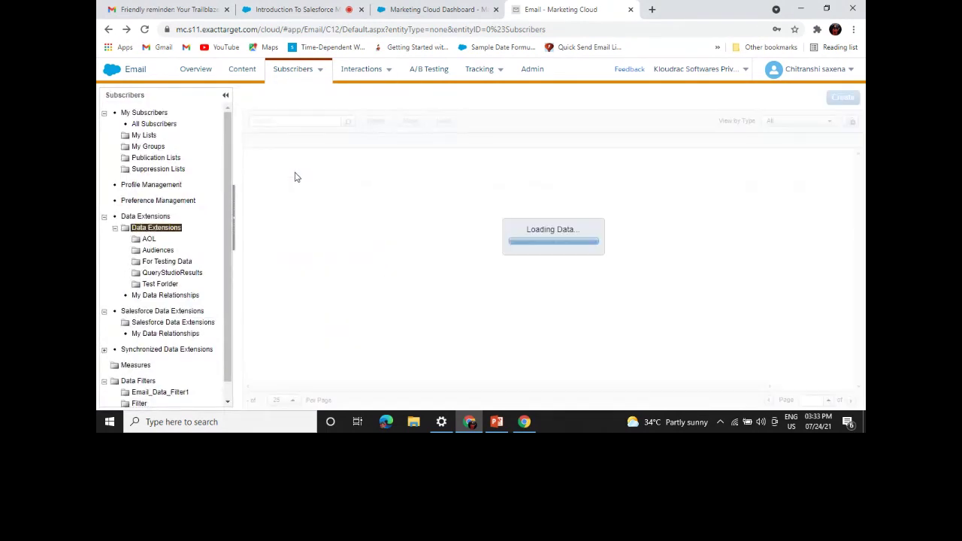
Find test demo de by searching the data extensions for "demo", and view its properties and records.
{"action": "left_click", "coordinate": [300, 122]}
{"action": "type", "text": "demo t"}
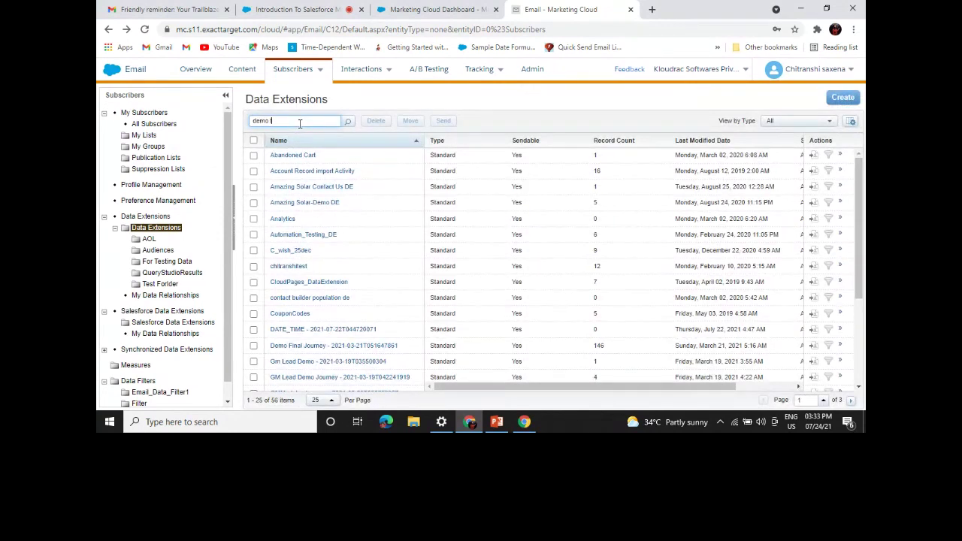
{"action": "type", "text": "est"}
{"action": "key", "text": "Return"}
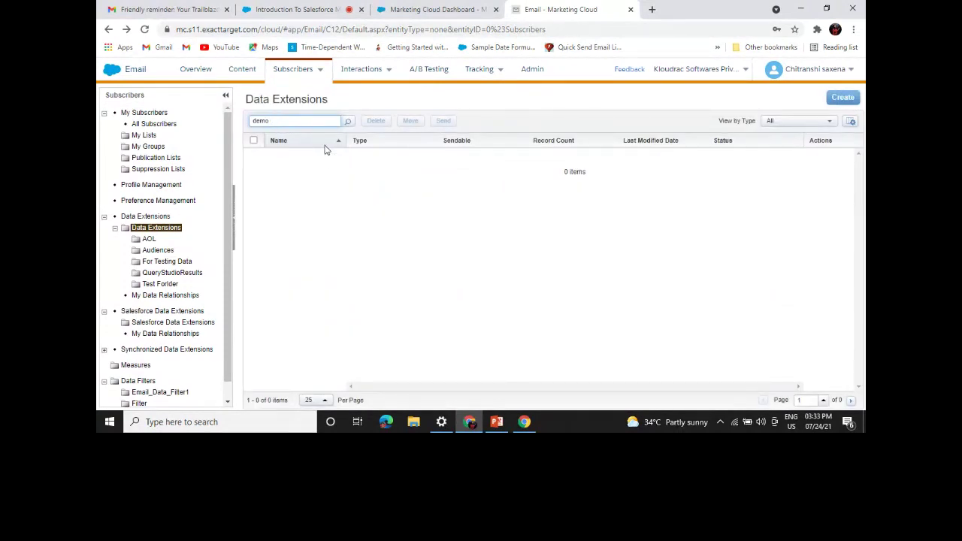
{"action": "key", "text": "Return"}
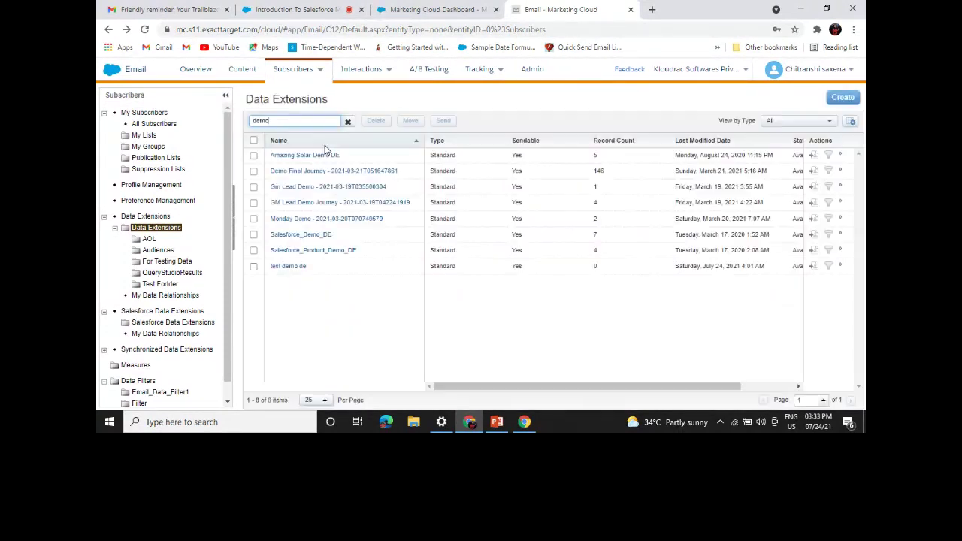
{"action": "left_click", "coordinate": [288, 266]}
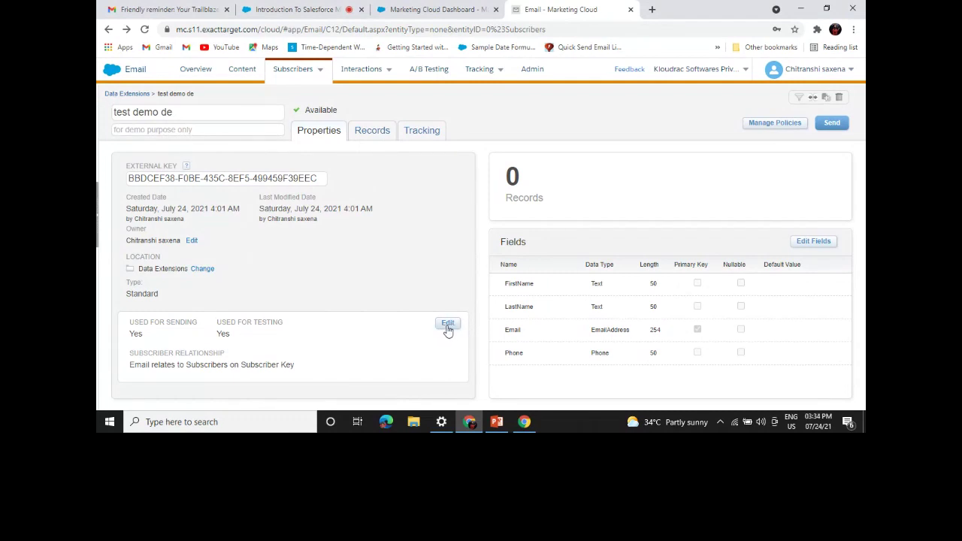
{"action": "left_click", "coordinate": [369, 131]}
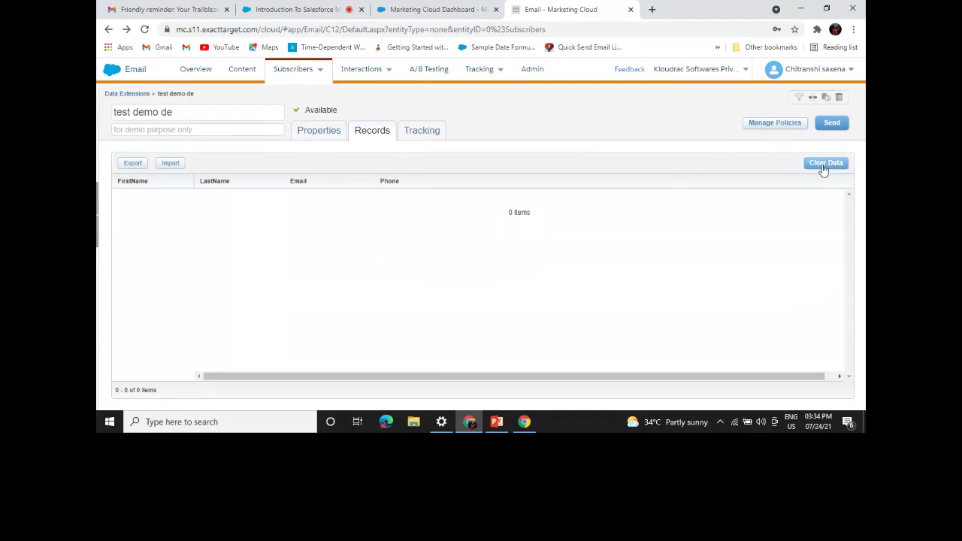
View the synchronized data extensions and the suppression lists.
{"action": "mouse_move", "coordinate": [315, 71]}
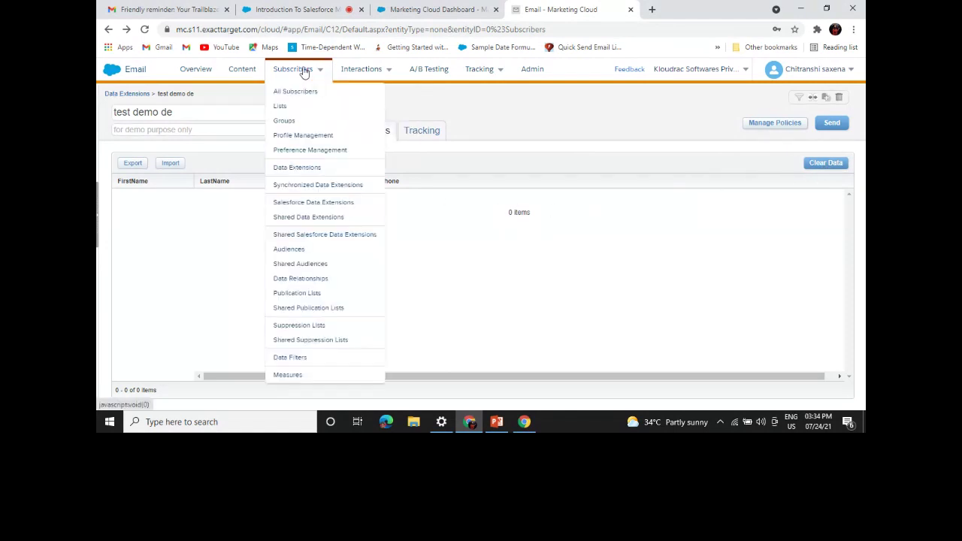
{"action": "left_click", "coordinate": [313, 187]}
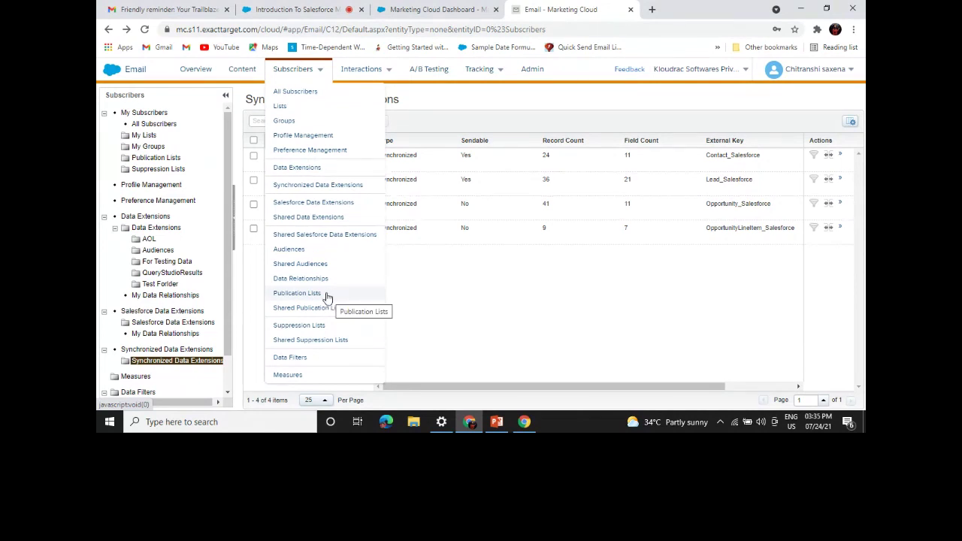
{"action": "left_click", "coordinate": [329, 328]}
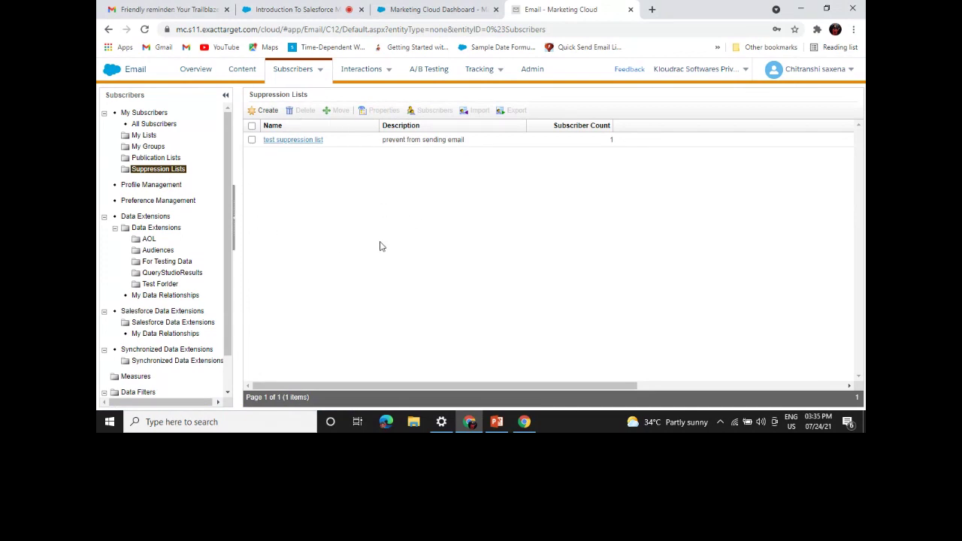
Go to the email interactions and open a blank form for a new user-initiated email.
{"action": "mouse_move", "coordinate": [316, 68]}
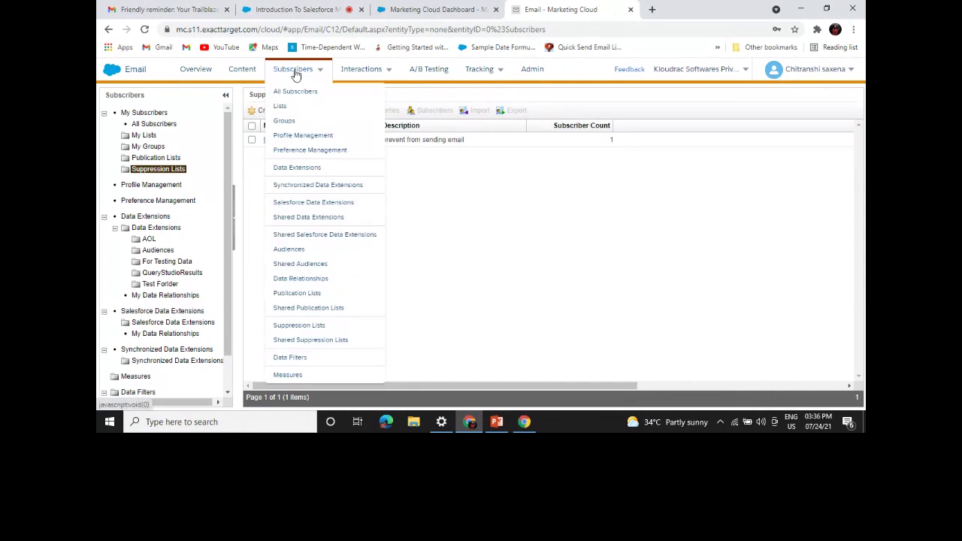
{"action": "mouse_move", "coordinate": [374, 73]}
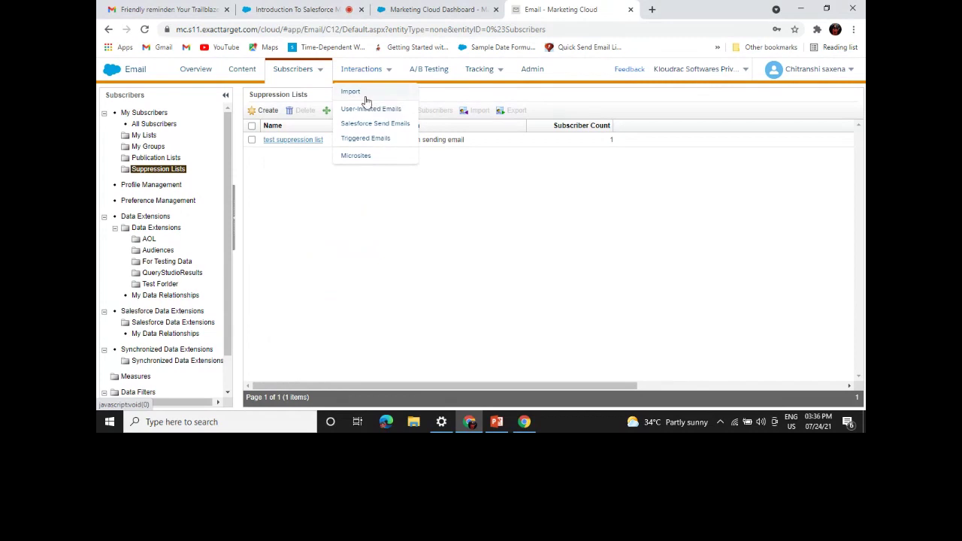
{"action": "left_click", "coordinate": [364, 76]}
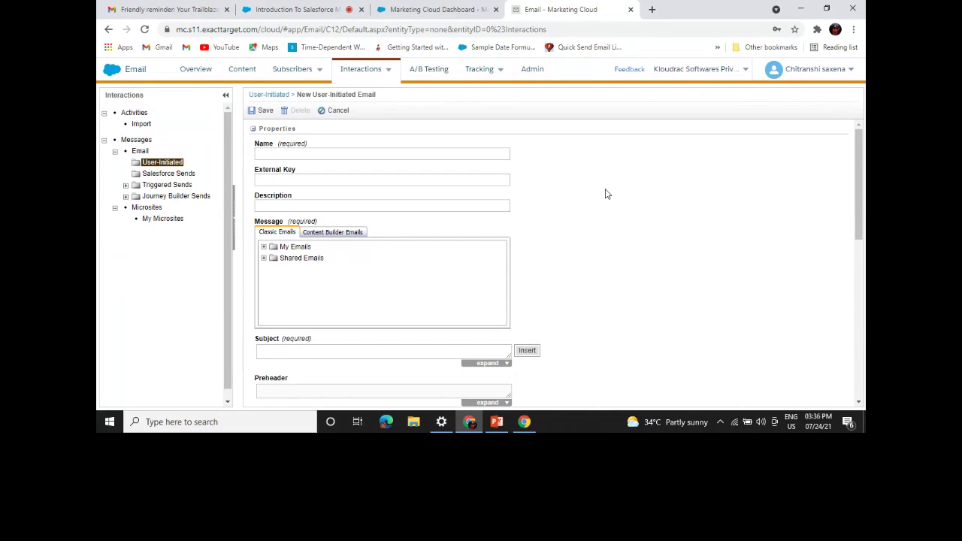
Choose the Content Builder email "Amazing solar residential new email" as the message of the new user-initiated email.
{"action": "scroll", "coordinate": [524, 232], "scroll_direction": "down", "scroll_amount": 3}
{"action": "scroll", "coordinate": [303, 218], "scroll_direction": "up", "scroll_amount": 3}
{"action": "scroll", "coordinate": [300, 226], "scroll_direction": "down", "scroll_amount": 1}
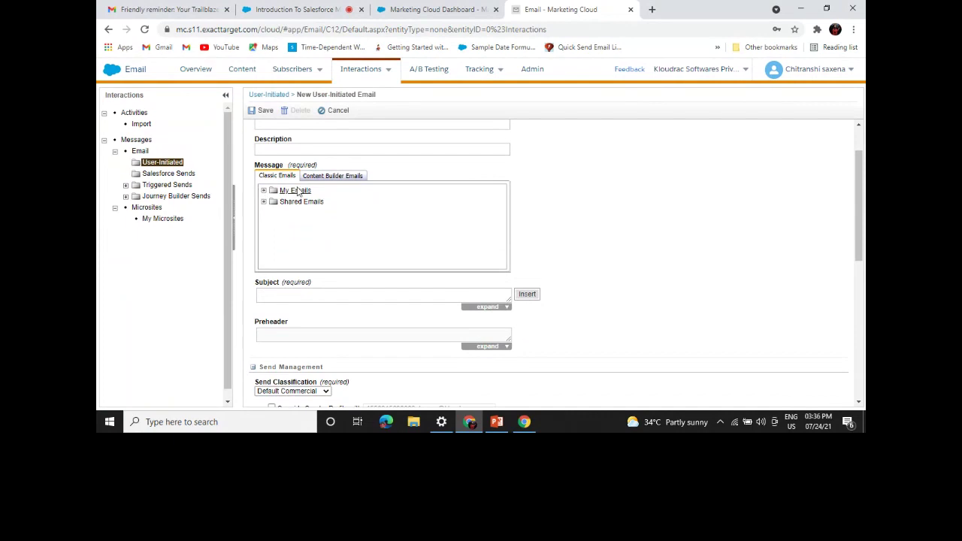
{"action": "left_click", "coordinate": [330, 176]}
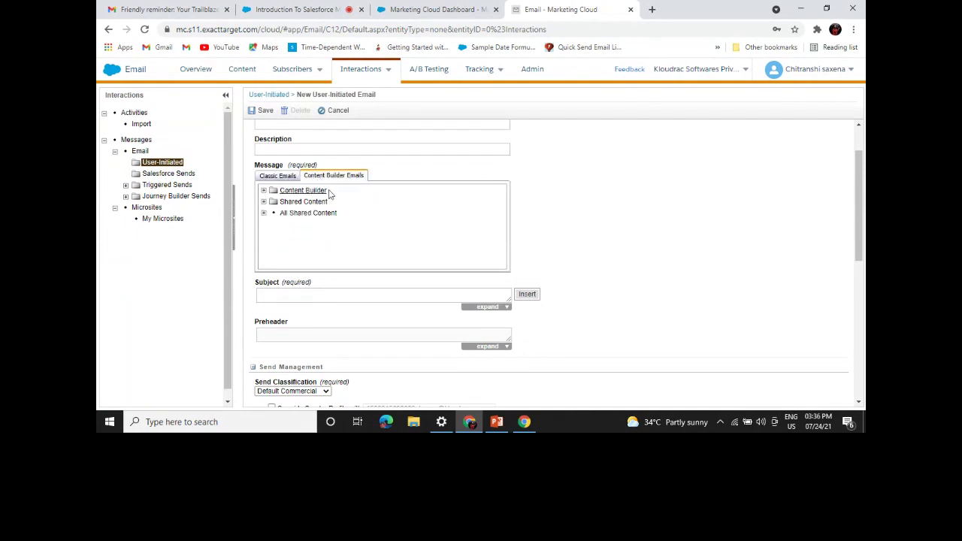
{"action": "left_click", "coordinate": [263, 190]}
{"action": "scroll", "coordinate": [333, 260], "scroll_direction": "down", "scroll_amount": 3}
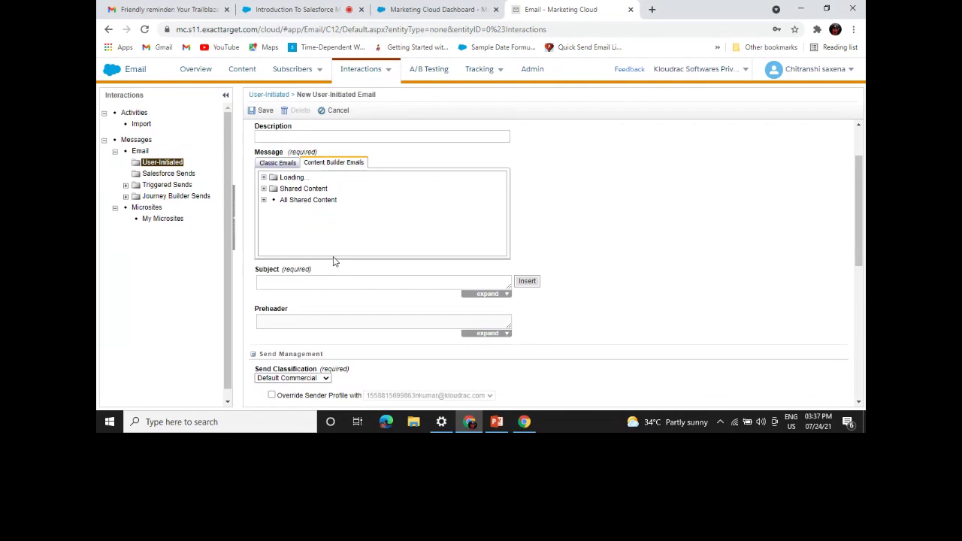
{"action": "scroll", "coordinate": [316, 264], "scroll_direction": "up", "scroll_amount": 5}
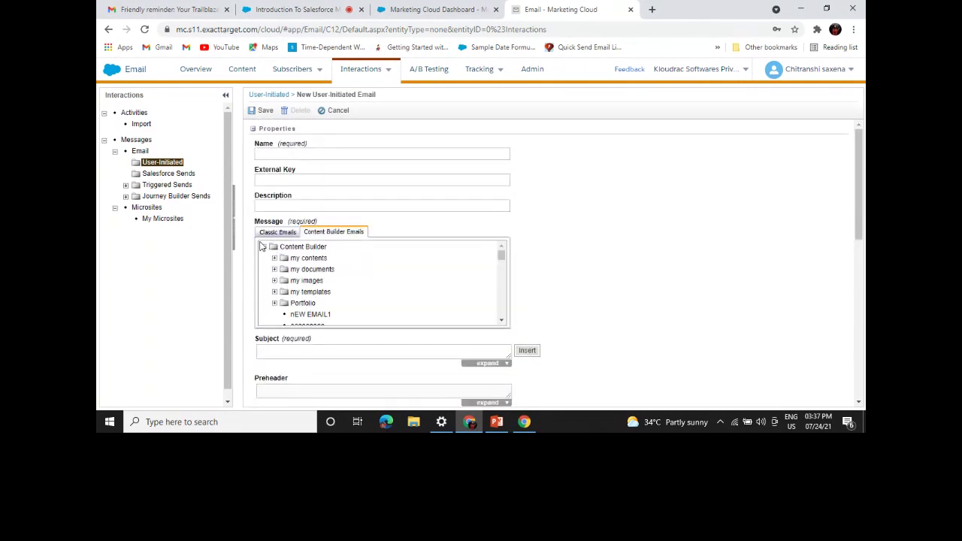
{"action": "scroll", "coordinate": [346, 299], "scroll_direction": "down", "scroll_amount": 3}
{"action": "scroll", "coordinate": [343, 298], "scroll_direction": "down", "scroll_amount": 1}
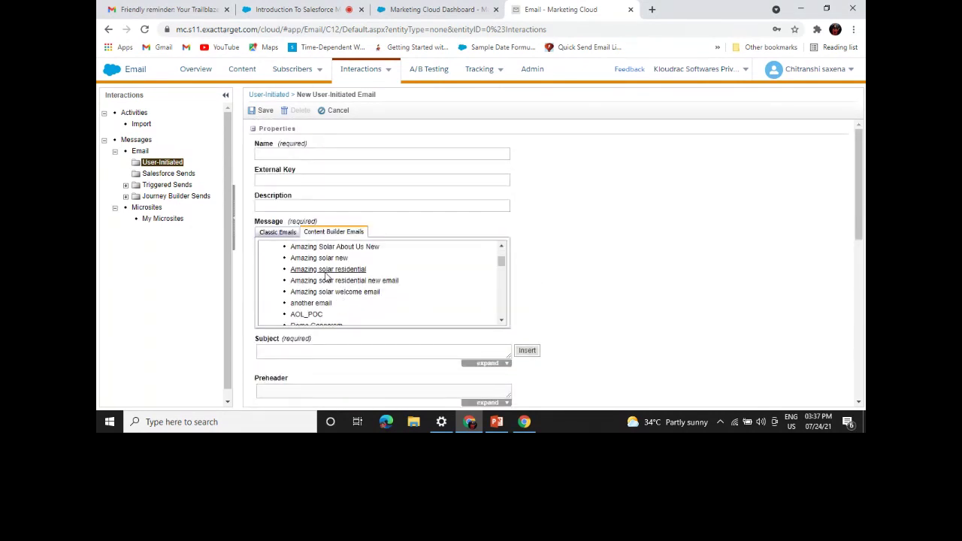
{"action": "left_click", "coordinate": [334, 283]}
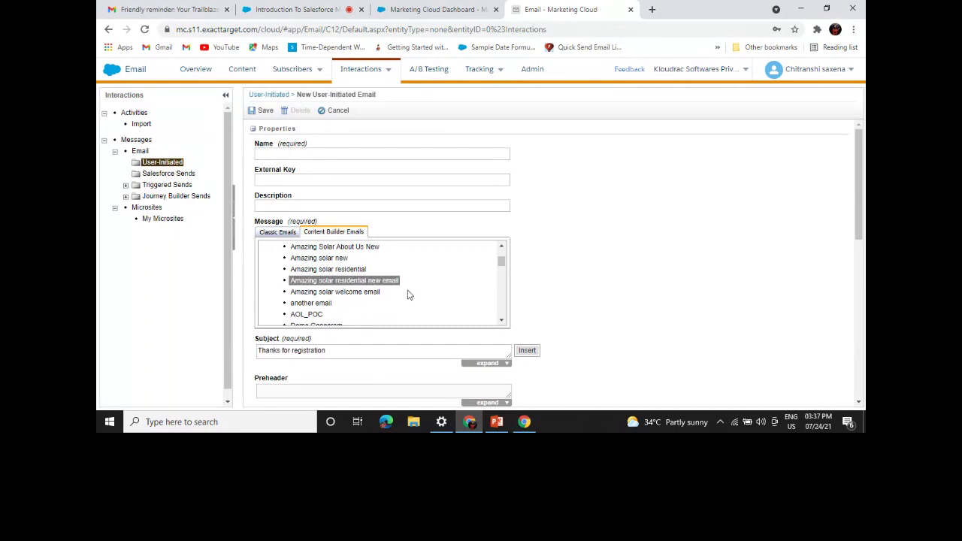
Review the subject and preheader fields and the available send classification options.
{"action": "scroll", "coordinate": [408, 294], "scroll_direction": "down", "scroll_amount": 3}
{"action": "scroll", "coordinate": [330, 340], "scroll_direction": "down", "scroll_amount": 3}
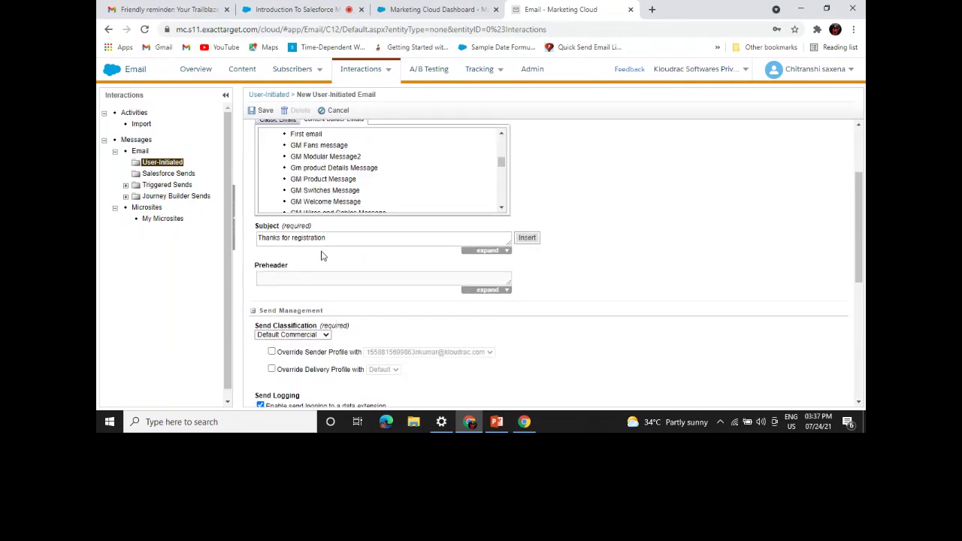
{"action": "left_click", "coordinate": [353, 238]}
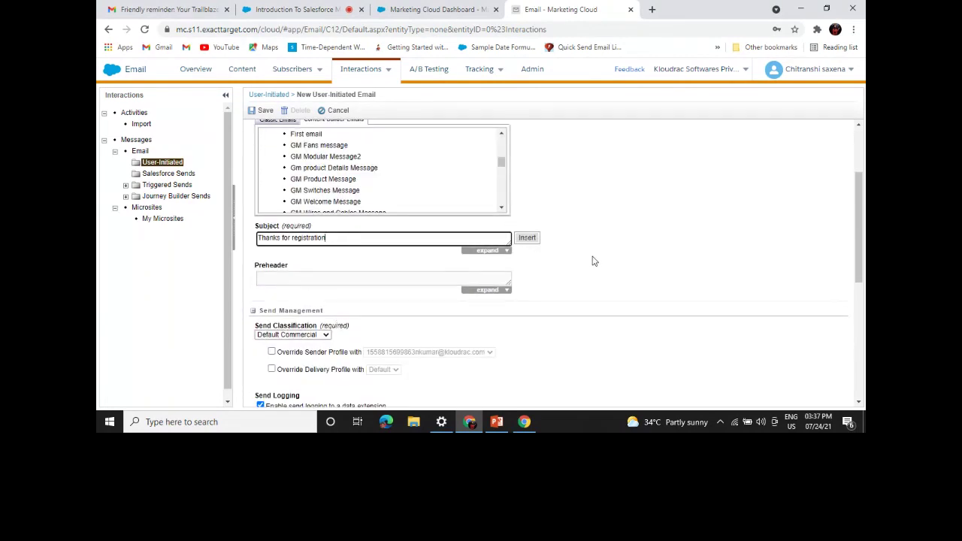
{"action": "scroll", "coordinate": [525, 286], "scroll_direction": "down", "scroll_amount": 3}
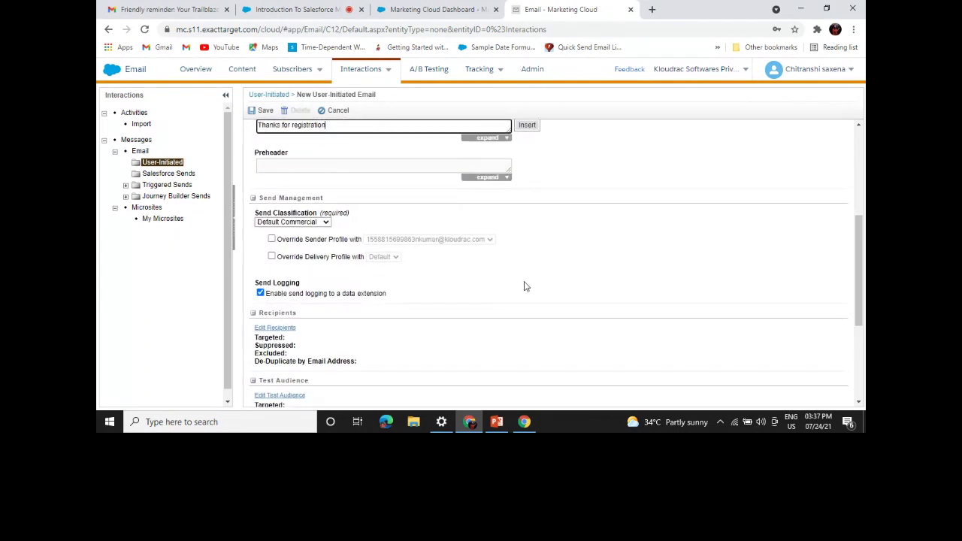
{"action": "left_click", "coordinate": [314, 171]}
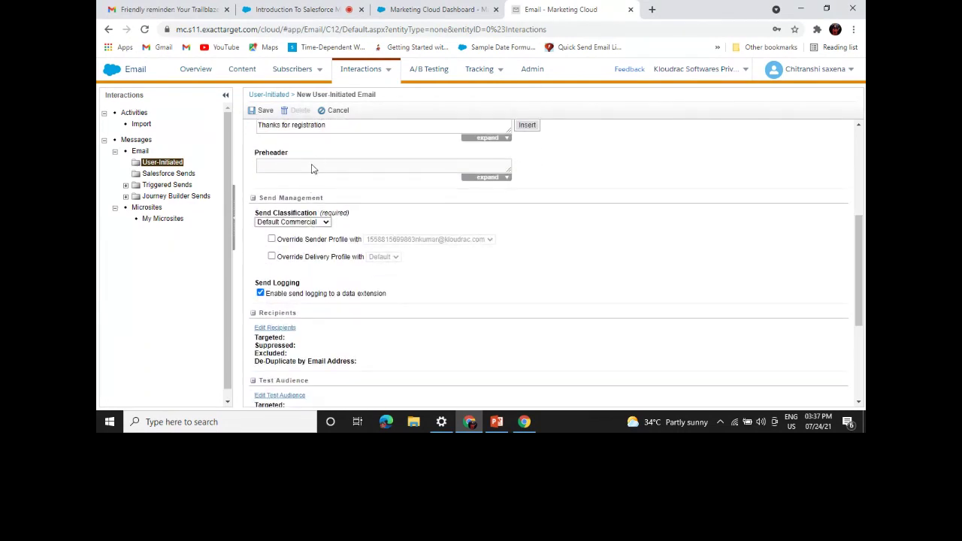
{"action": "left_click", "coordinate": [316, 222]}
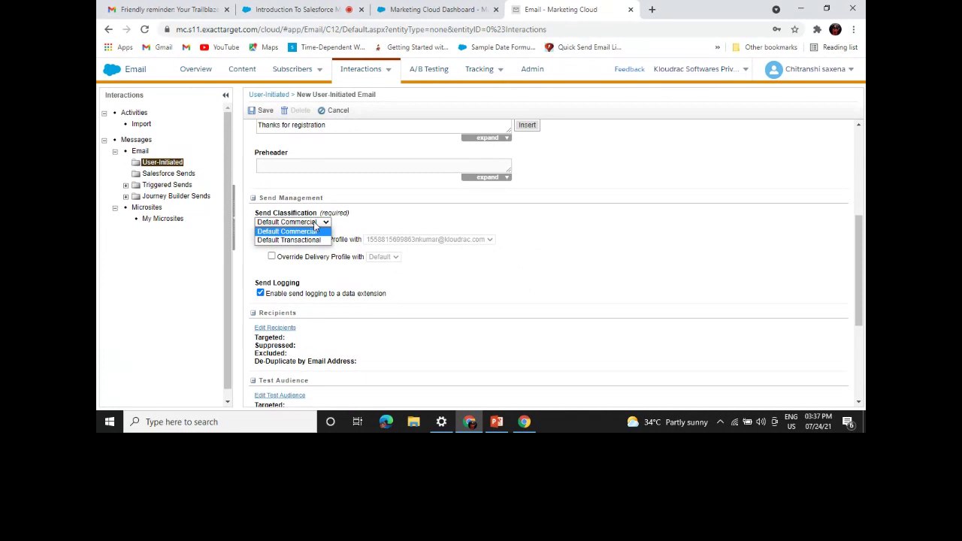
{"action": "left_click", "coordinate": [375, 219]}
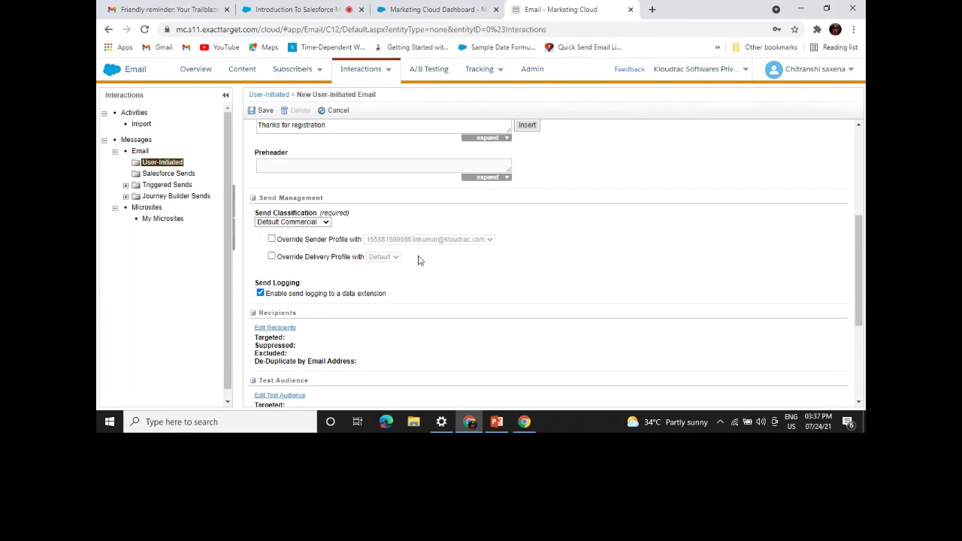
Override the sender profile with the profile that carries the account user's full name.
{"action": "scroll", "coordinate": [419, 260], "scroll_direction": "down", "scroll_amount": 2}
{"action": "scroll", "coordinate": [418, 261], "scroll_direction": "up", "scroll_amount": 2}
{"action": "left_click", "coordinate": [272, 239]}
{"action": "left_click", "coordinate": [424, 240]}
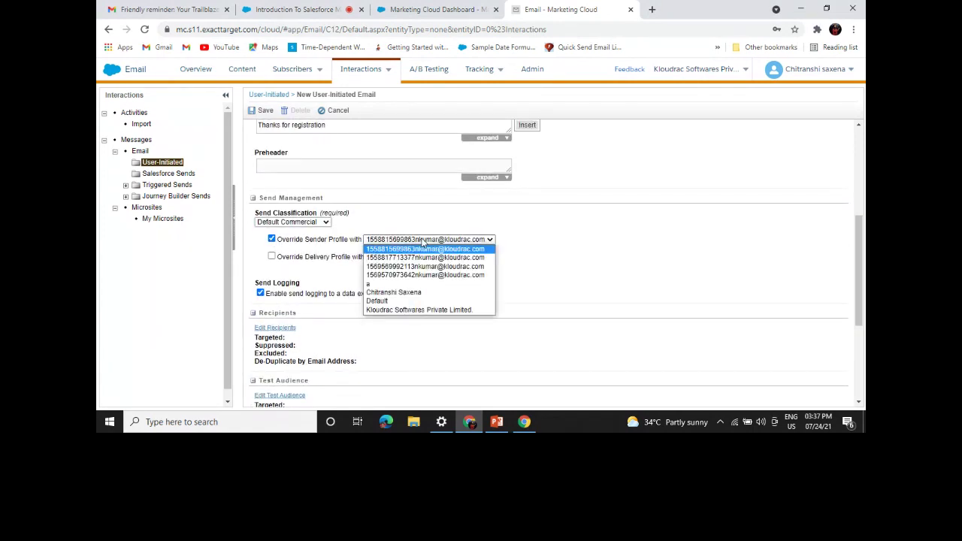
{"action": "left_click", "coordinate": [413, 292]}
{"action": "scroll", "coordinate": [400, 269], "scroll_direction": "down", "scroll_amount": 1}
{"action": "scroll", "coordinate": [400, 269], "scroll_direction": "up", "scroll_amount": 1}
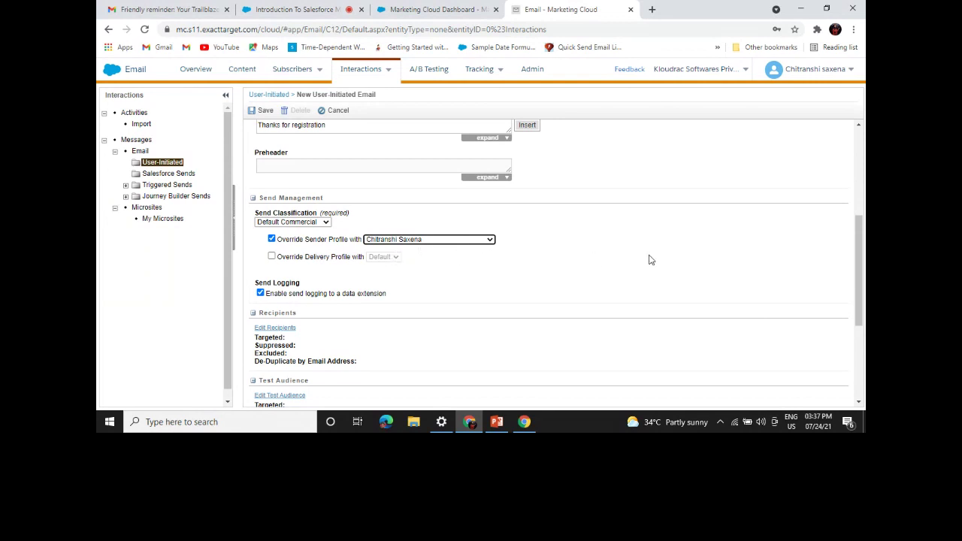
{"action": "scroll", "coordinate": [543, 249], "scroll_direction": "up", "scroll_amount": 2}
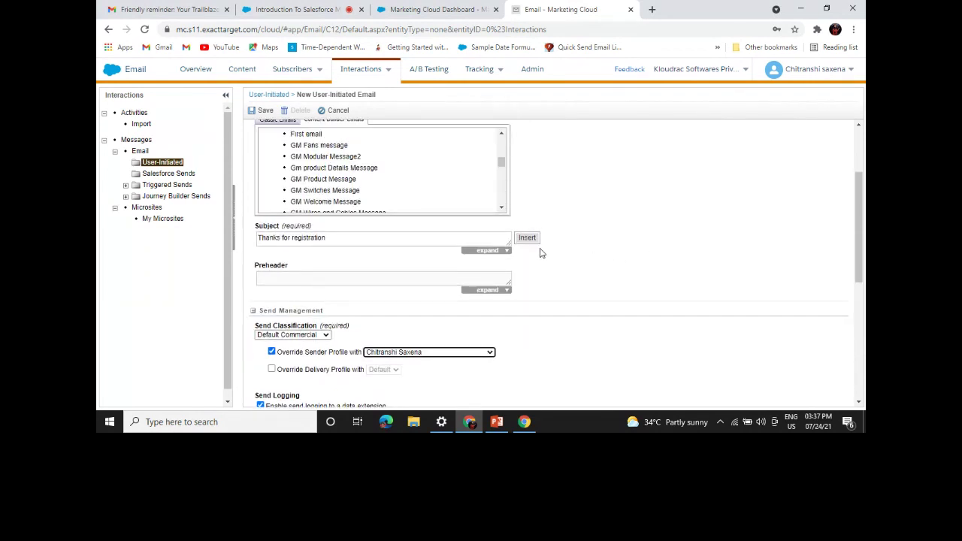
Toggle send logging to a data extension off and back on.
{"action": "scroll", "coordinate": [541, 253], "scroll_direction": "down", "scroll_amount": 3}
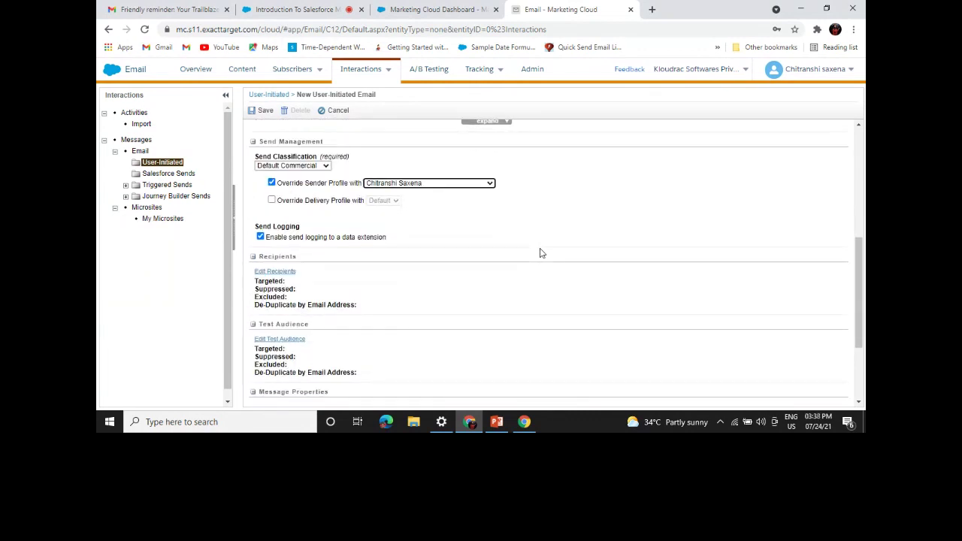
{"action": "left_click", "coordinate": [296, 232]}
{"action": "double_click", "coordinate": [259, 236]}
{"action": "left_click", "coordinate": [412, 231]}
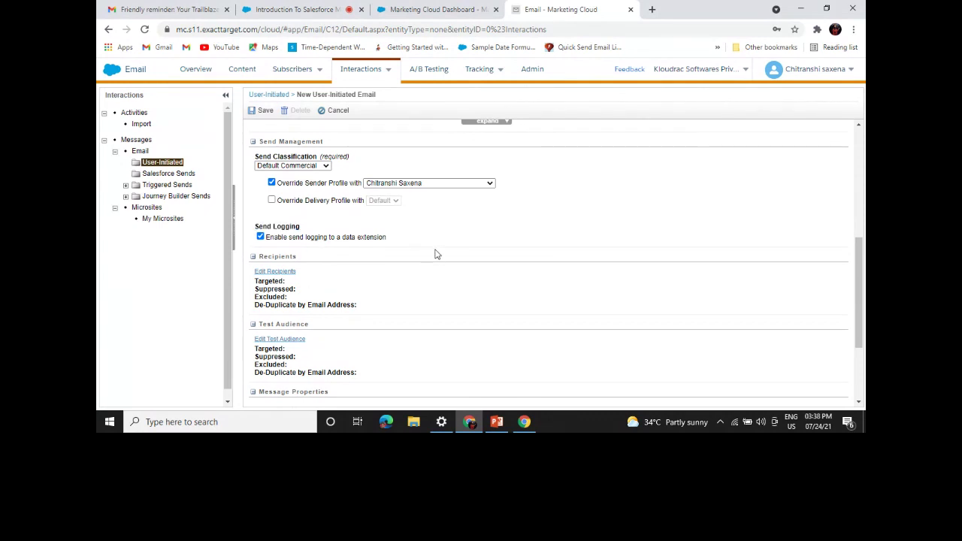
Try to edit the recipients of the still unnamed user-initiated email.
{"action": "scroll", "coordinate": [435, 254], "scroll_direction": "down", "scroll_amount": 3}
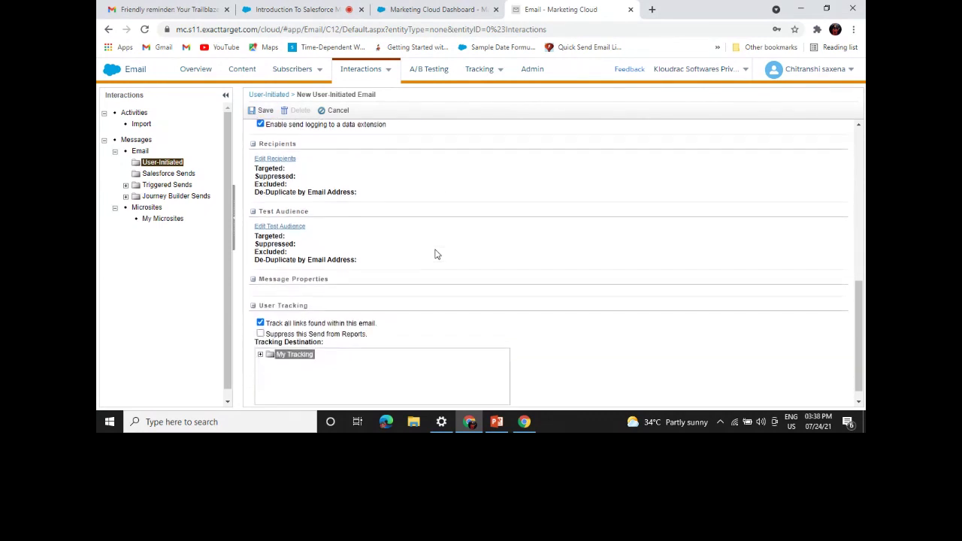
{"action": "left_click", "coordinate": [284, 159]}
{"action": "scroll", "coordinate": [322, 238], "scroll_direction": "up", "scroll_amount": 6}
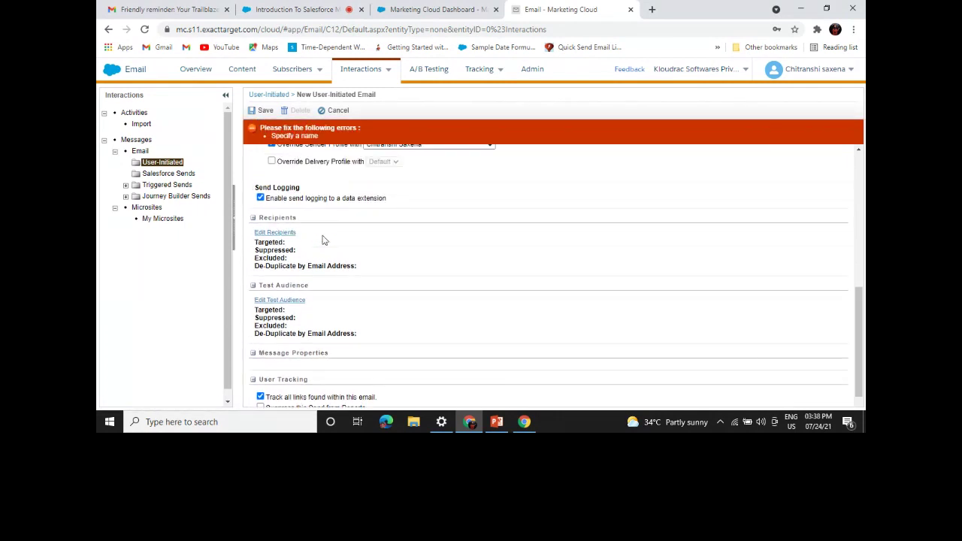
Override the delivery profile with Default and name the user-initiated email "test send".
{"action": "left_click", "coordinate": [272, 338]}
{"action": "scroll", "coordinate": [338, 260], "scroll_direction": "up", "scroll_amount": 5}
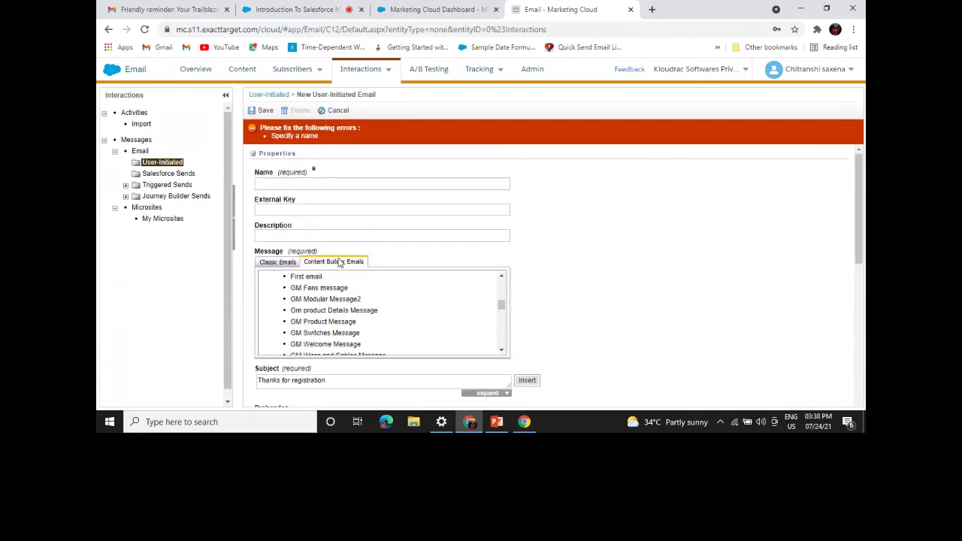
{"action": "left_click", "coordinate": [357, 184]}
{"action": "type", "text": "test"}
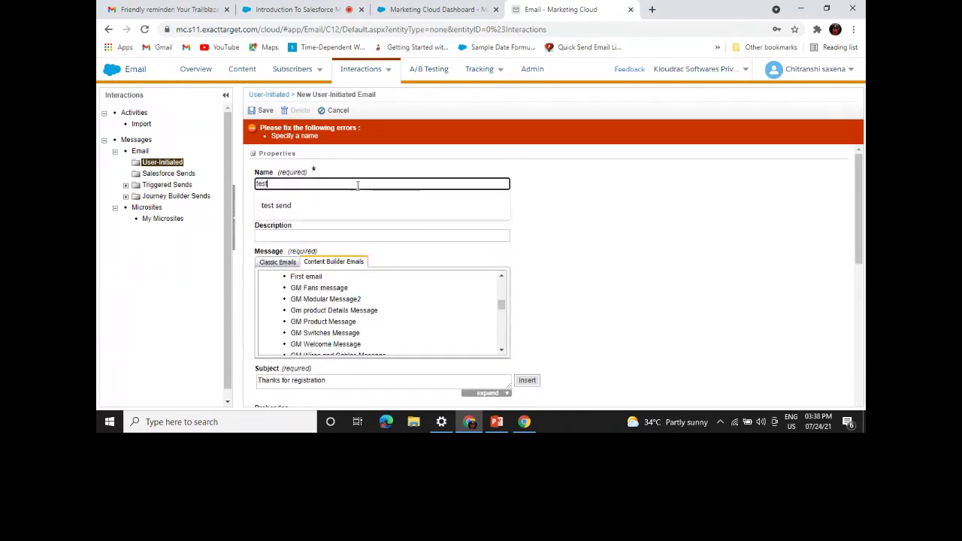
{"action": "type", "text": " send"}
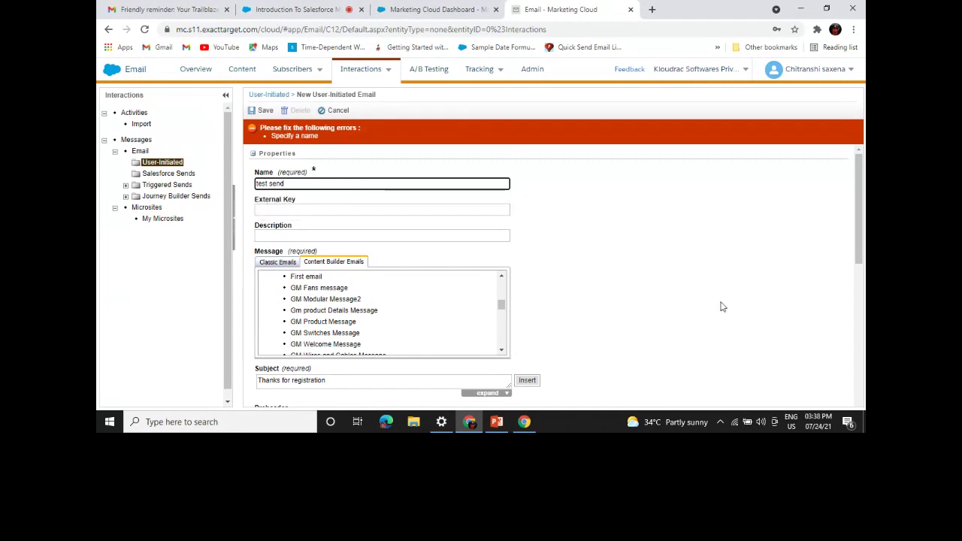
Try to edit the recipients of test send, and read the resulting error message.
{"action": "scroll", "coordinate": [670, 266], "scroll_direction": "down", "scroll_amount": 10}
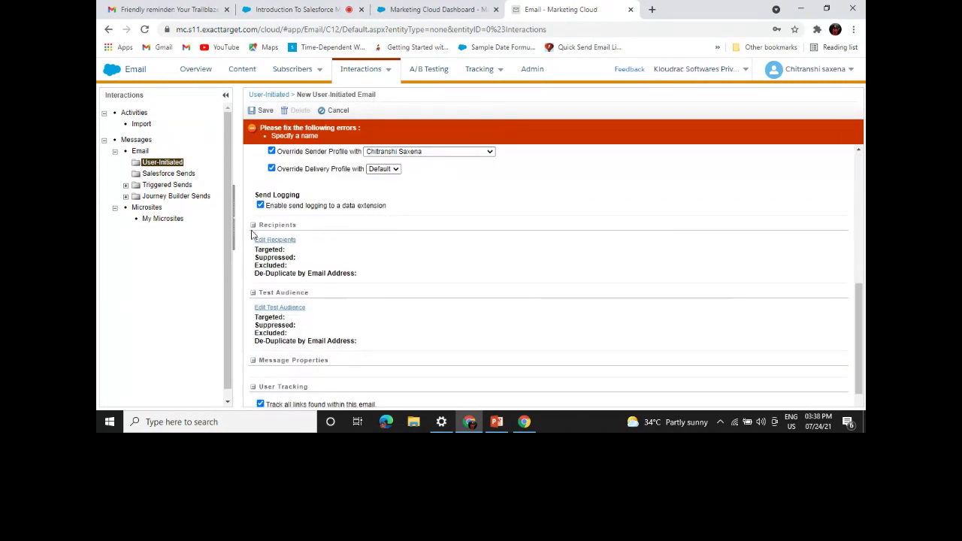
{"action": "left_click", "coordinate": [275, 240]}
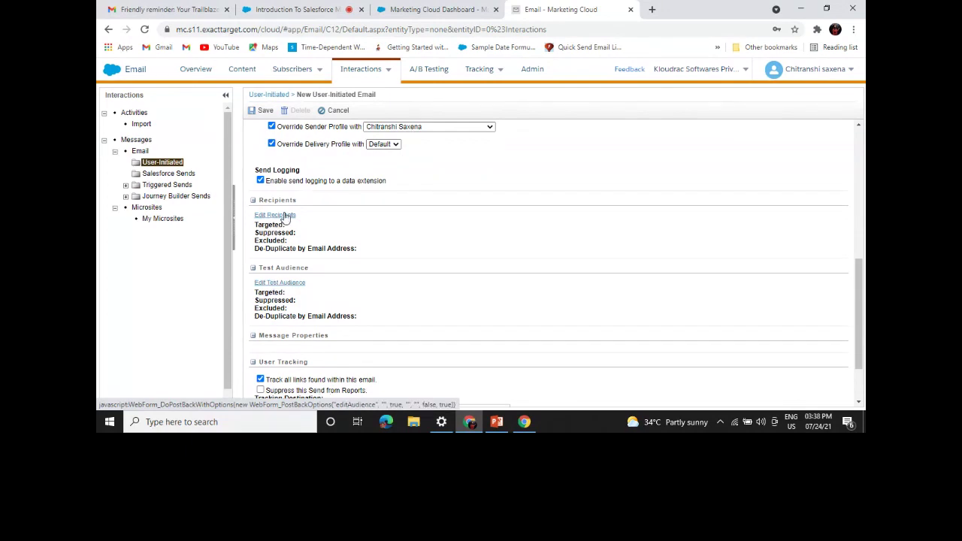
{"action": "left_click", "coordinate": [284, 216]}
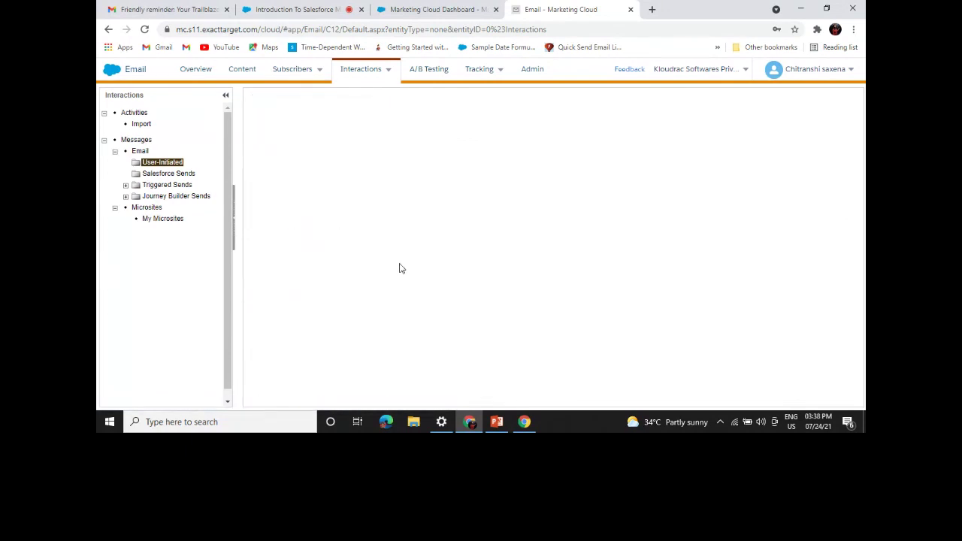
{"action": "scroll", "coordinate": [399, 268], "scroll_direction": "down", "scroll_amount": 3}
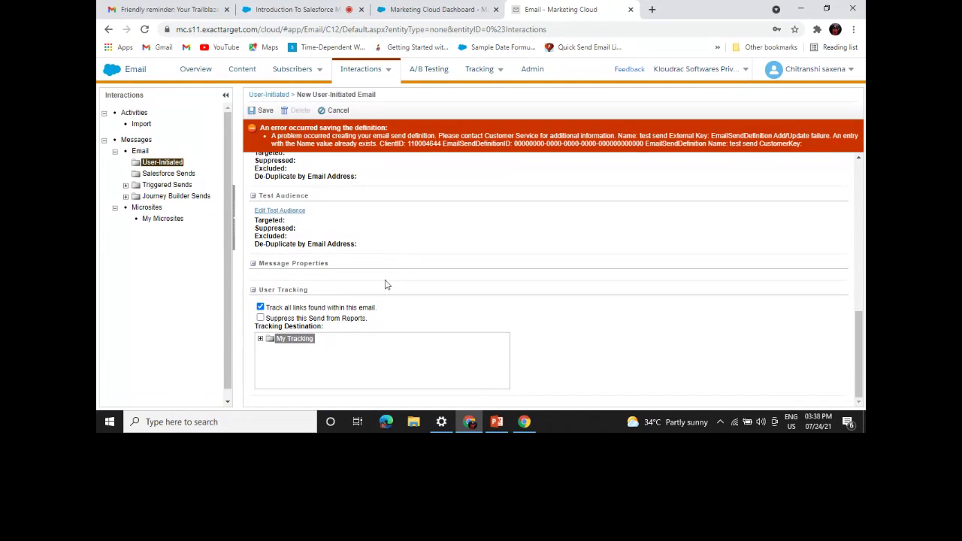
{"action": "scroll", "coordinate": [372, 285], "scroll_direction": "up", "scroll_amount": 5}
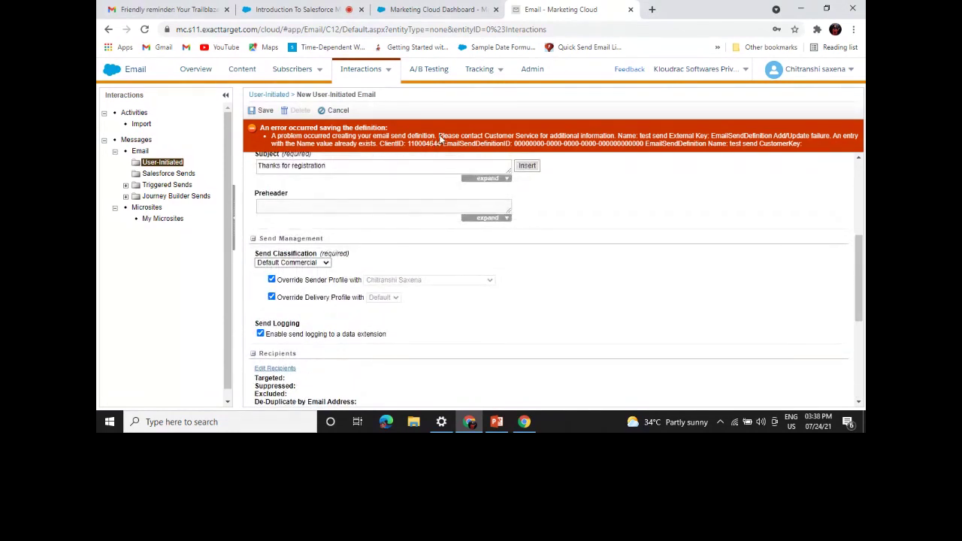
{"action": "scroll", "coordinate": [630, 294], "scroll_direction": "up", "scroll_amount": 3}
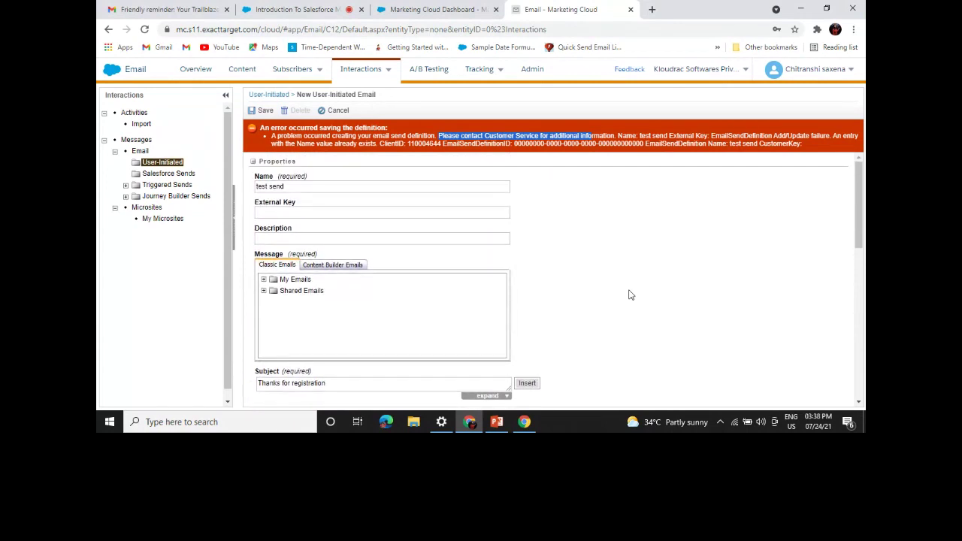
Show the Content Builder emails in the message section and change the email's name to "test send version2".
{"action": "scroll", "coordinate": [326, 285], "scroll_direction": "down", "scroll_amount": 1}
{"action": "left_click", "coordinate": [324, 209]}
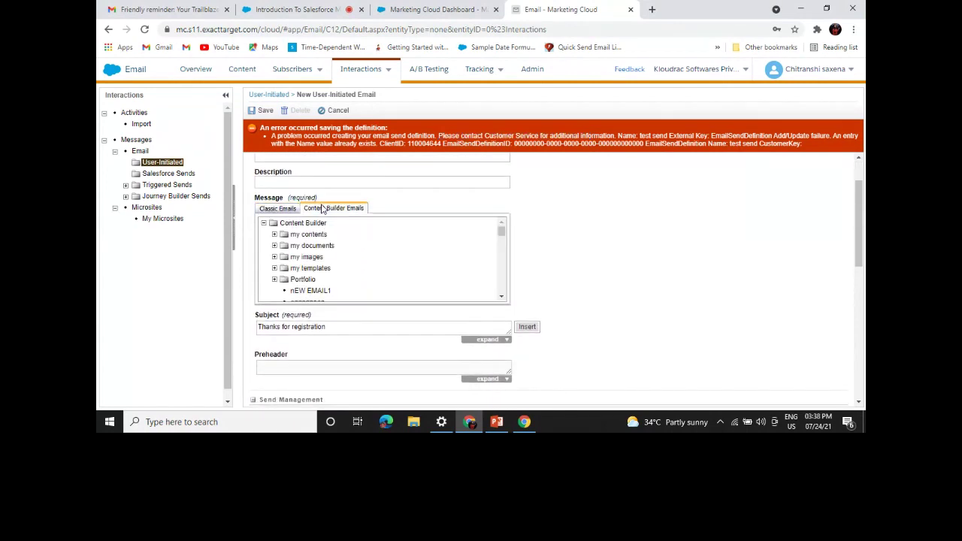
{"action": "scroll", "coordinate": [333, 258], "scroll_direction": "up", "scroll_amount": 1}
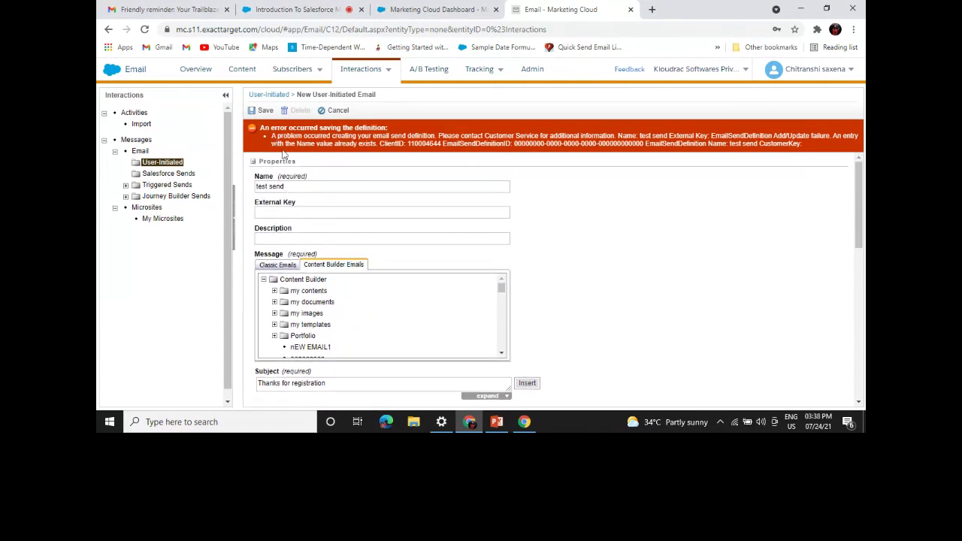
{"action": "left_click", "coordinate": [303, 189]}
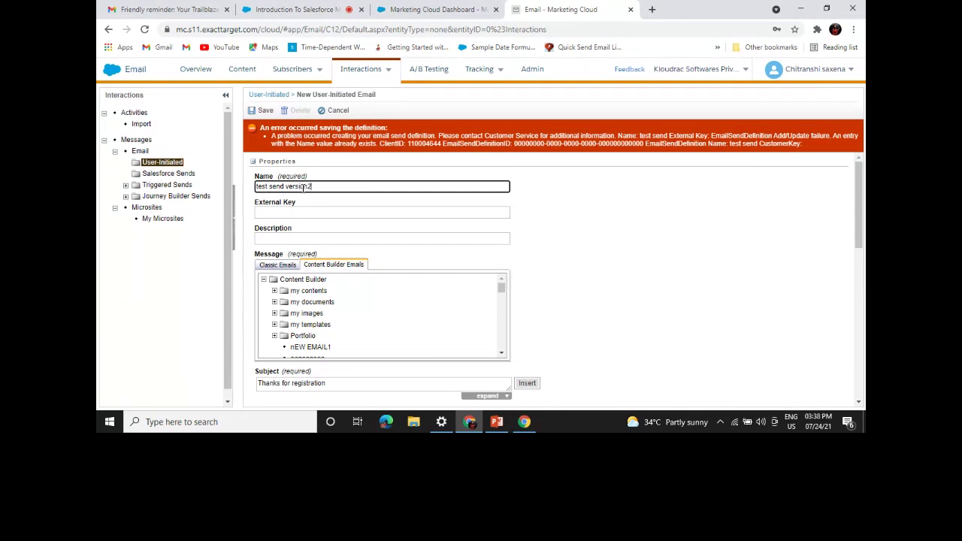
{"action": "left_click", "coordinate": [558, 190]}
{"action": "scroll", "coordinate": [565, 260], "scroll_direction": "down", "scroll_amount": 1}
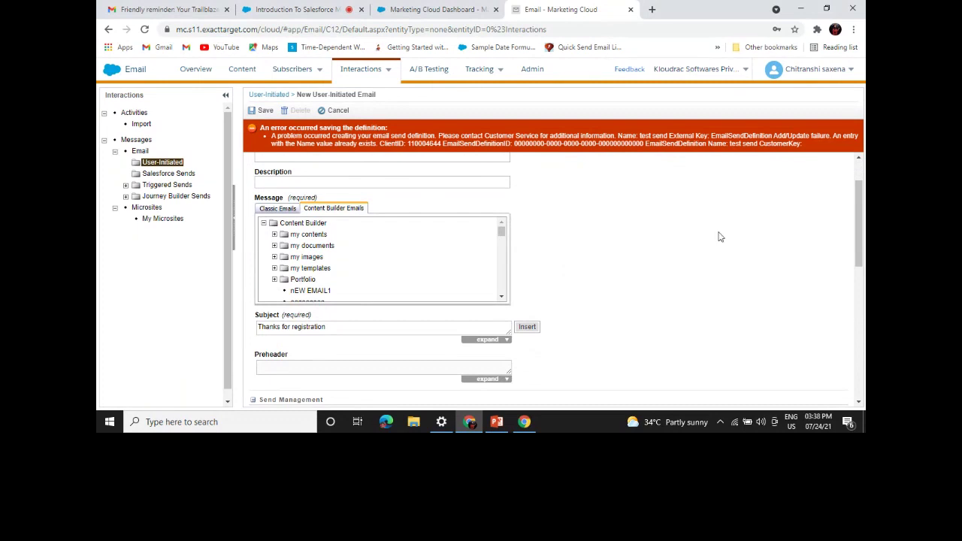
{"action": "scroll", "coordinate": [344, 200], "scroll_direction": "up", "scroll_amount": 1}
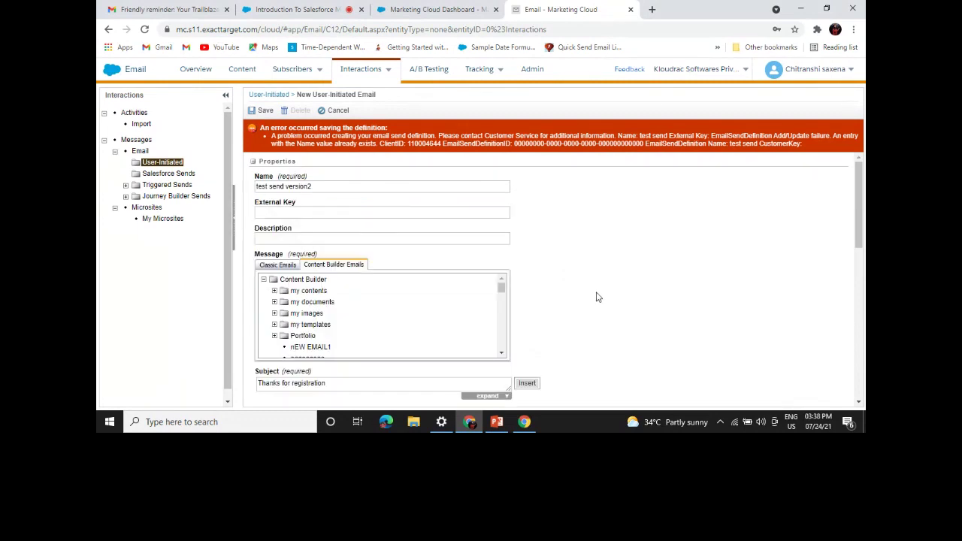
{"action": "scroll", "coordinate": [596, 297], "scroll_direction": "down", "scroll_amount": 2}
{"action": "triple_click", "coordinate": [640, 276]}
Cancel the new email form and locate test send in the list of user-initiated emails.
{"action": "left_click", "coordinate": [338, 111]}
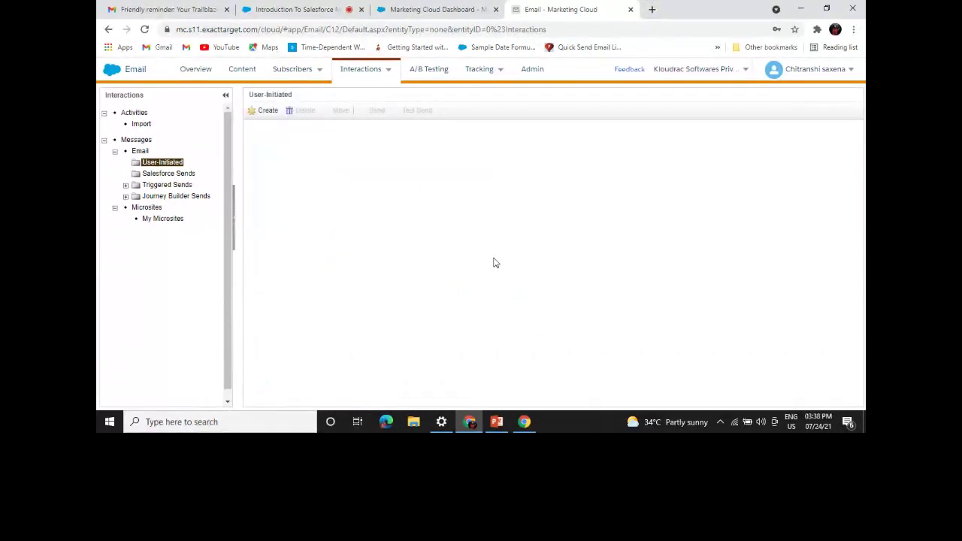
{"action": "left_click_drag", "start_coordinate": [298, 143], "coordinate": [263, 145]}
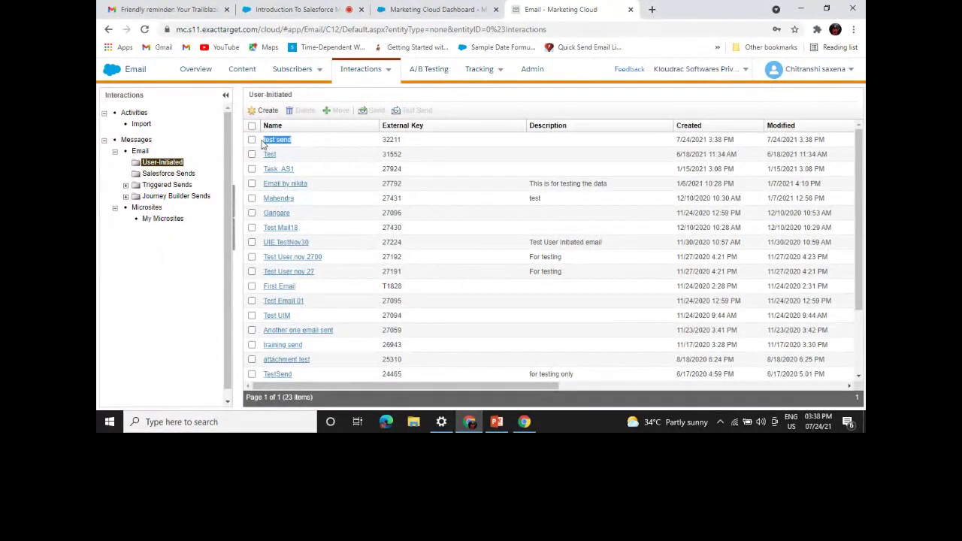
Open a blank user-initiated email form and review its sections from the properties down to user tracking.
{"action": "left_click", "coordinate": [509, 112]}
{"action": "scroll", "coordinate": [461, 281], "scroll_direction": "down", "scroll_amount": 3}
{"action": "scroll", "coordinate": [461, 280], "scroll_direction": "up", "scroll_amount": 3}
{"action": "scroll", "coordinate": [461, 281], "scroll_direction": "down", "scroll_amount": 3}
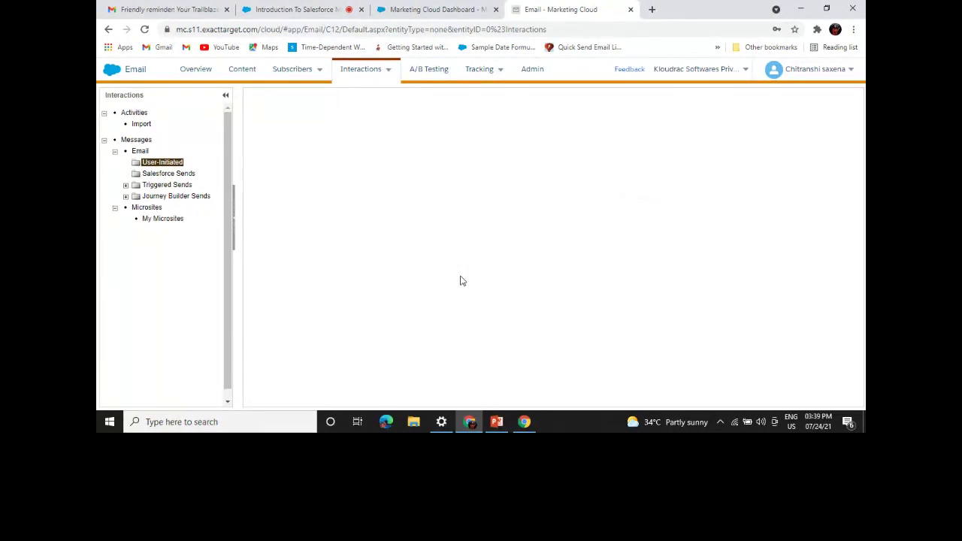
{"action": "scroll", "coordinate": [466, 280], "scroll_direction": "down", "scroll_amount": 10}
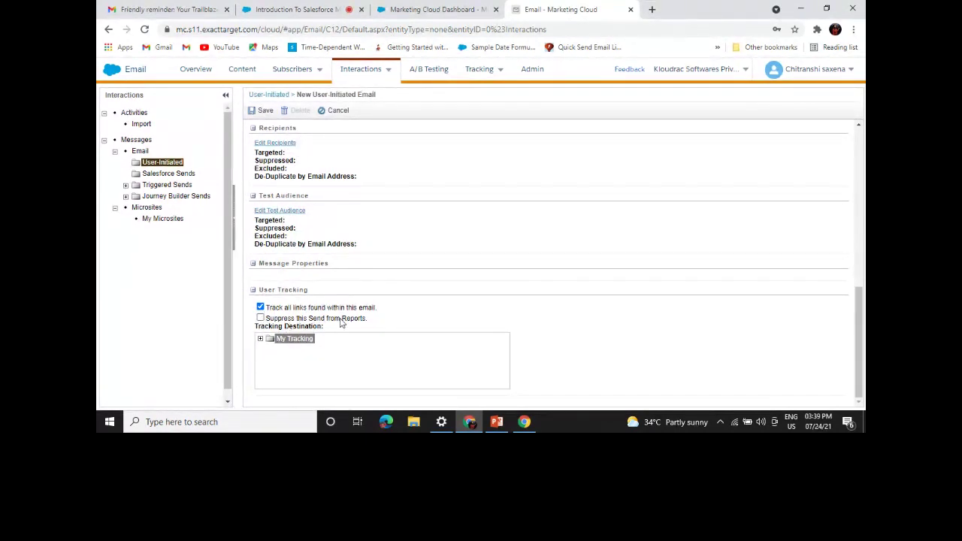
{"action": "scroll", "coordinate": [369, 316], "scroll_direction": "up", "scroll_amount": 10}
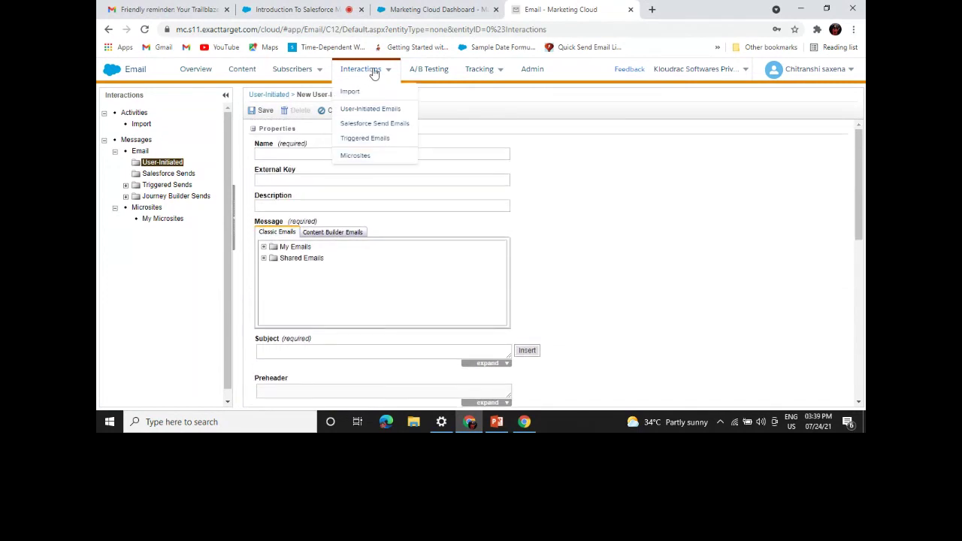
View the A/B Testing overview and open the list of tracked email sends.
{"action": "mouse_move", "coordinate": [363, 74]}
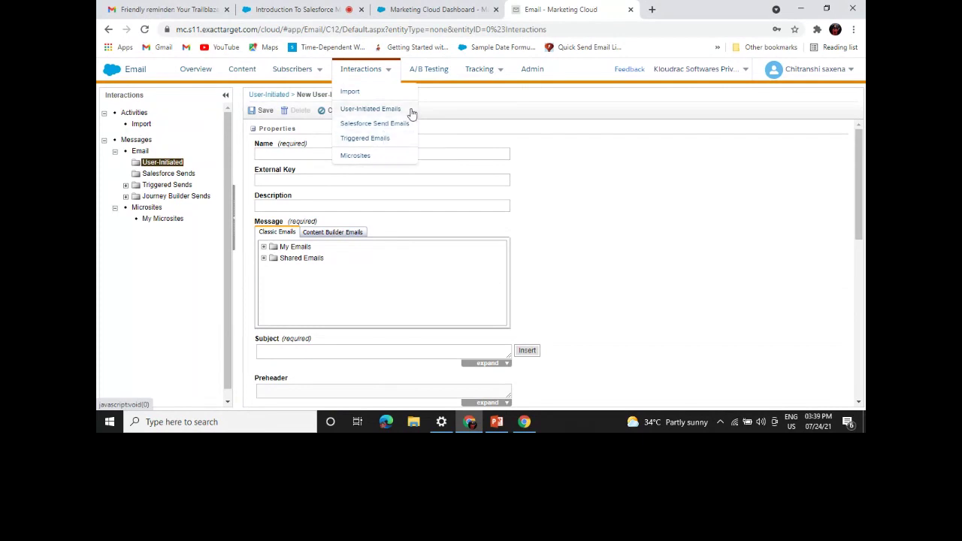
{"action": "left_click", "coordinate": [429, 72]}
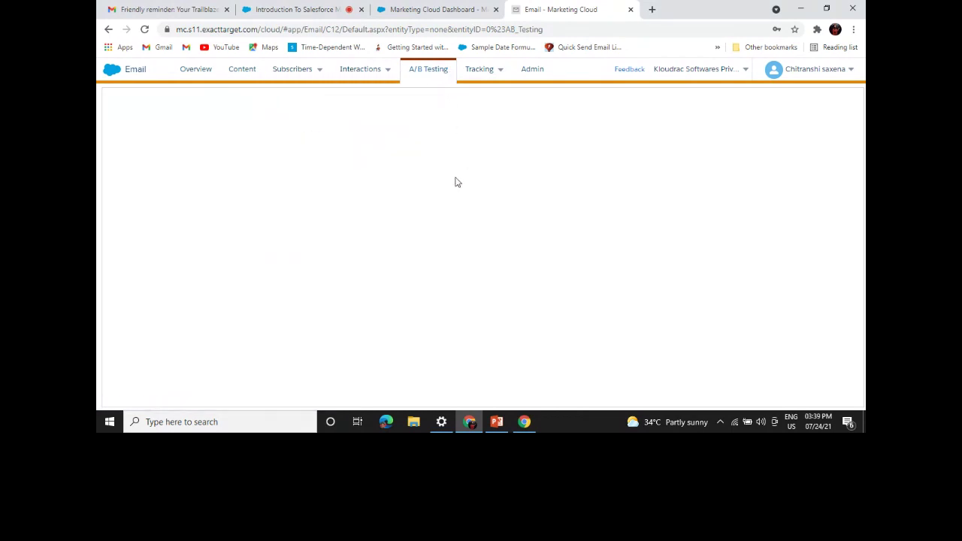
{"action": "mouse_move", "coordinate": [479, 69]}
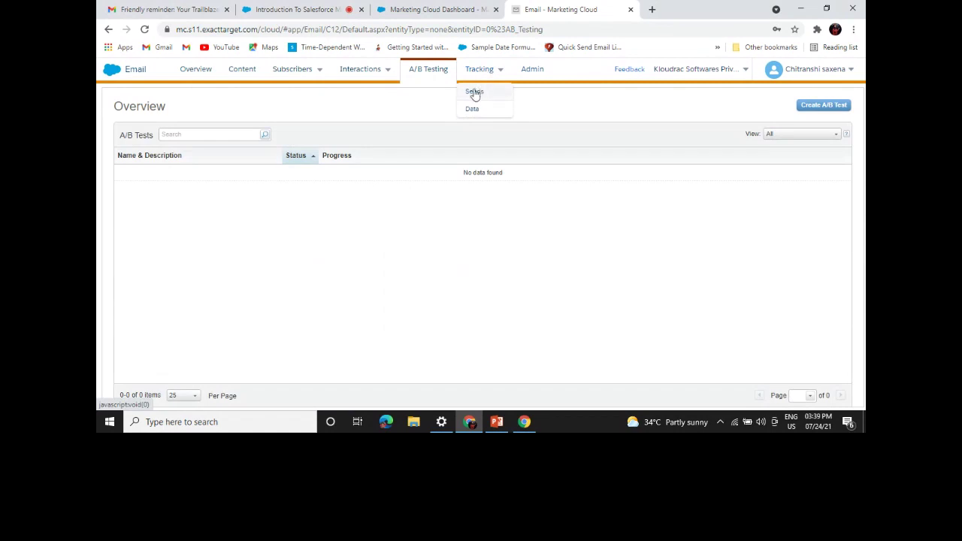
{"action": "left_click", "coordinate": [474, 91]}
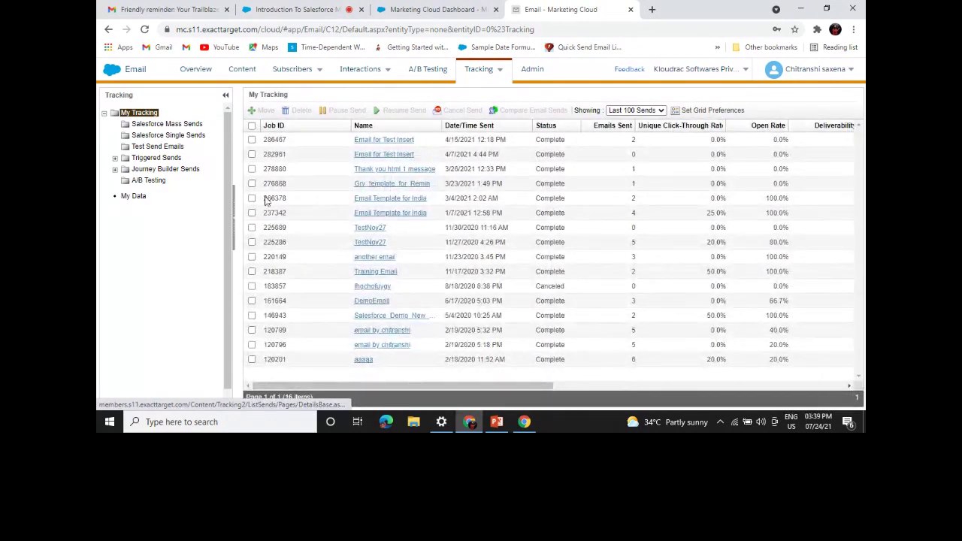
Examine the tracking details of the Email for Test Insert send from 4/15/2021 and list the subscribers it was sent to.
{"action": "left_click", "coordinate": [373, 143]}
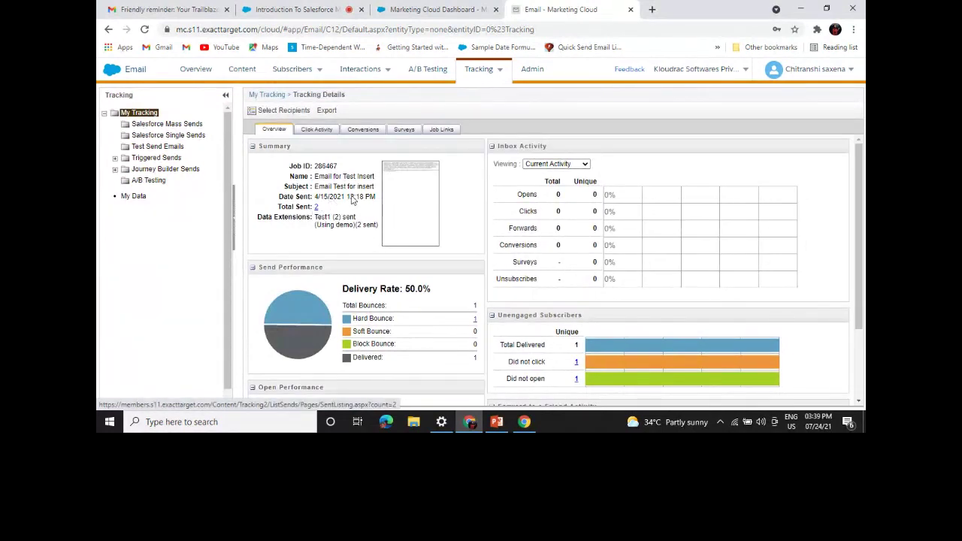
{"action": "scroll", "coordinate": [495, 285], "scroll_direction": "down", "scroll_amount": 1}
{"action": "scroll", "coordinate": [495, 283], "scroll_direction": "down", "scroll_amount": 3}
{"action": "scroll", "coordinate": [495, 283], "scroll_direction": "up", "scroll_amount": 4}
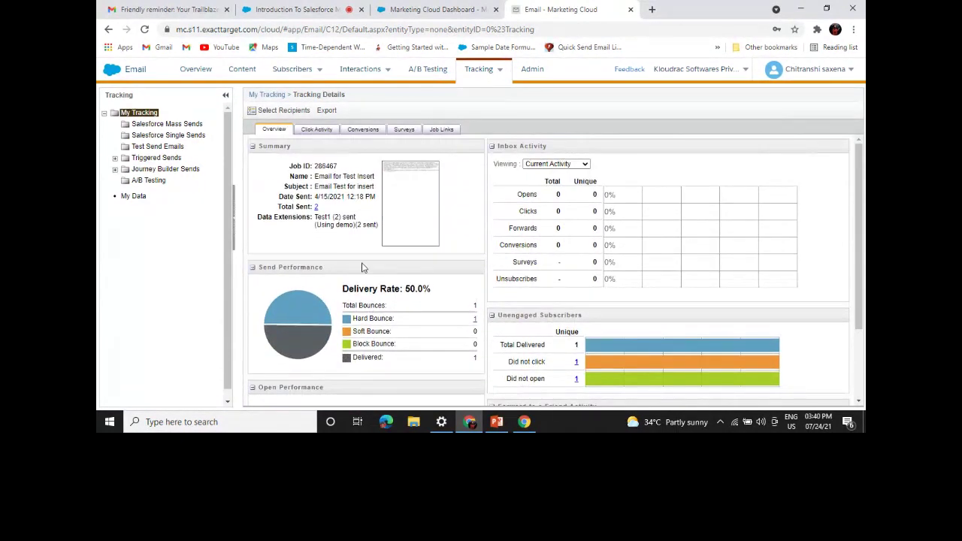
{"action": "scroll", "coordinate": [331, 209], "scroll_direction": "down", "scroll_amount": 5}
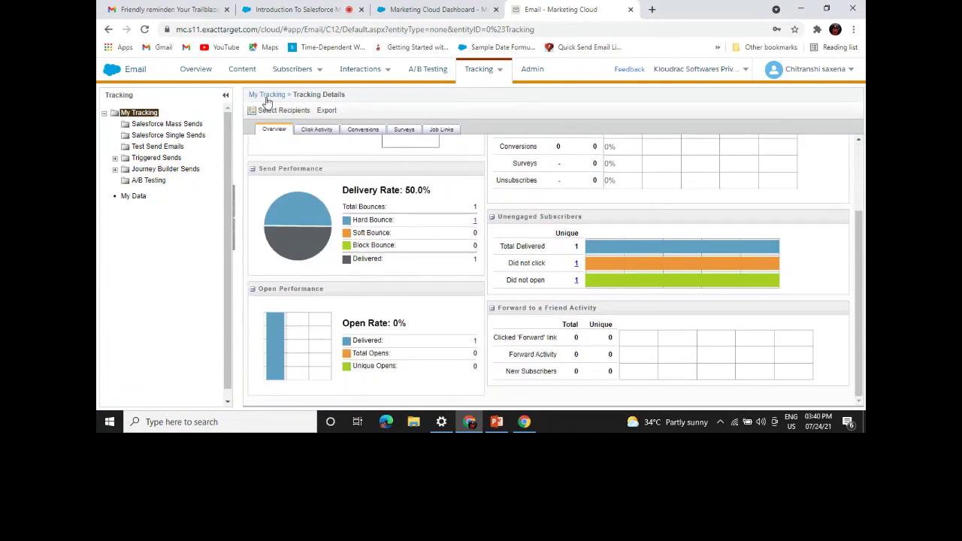
{"action": "scroll", "coordinate": [359, 281], "scroll_direction": "up", "scroll_amount": 5}
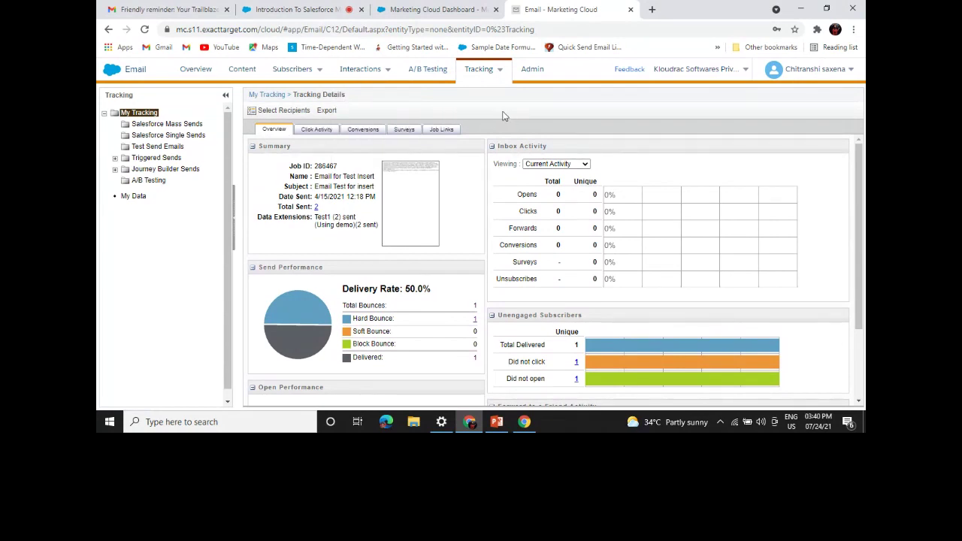
{"action": "scroll", "coordinate": [404, 319], "scroll_direction": "down", "scroll_amount": 3}
{"action": "scroll", "coordinate": [403, 320], "scroll_direction": "up", "scroll_amount": 3}
{"action": "left_click", "coordinate": [316, 208]}
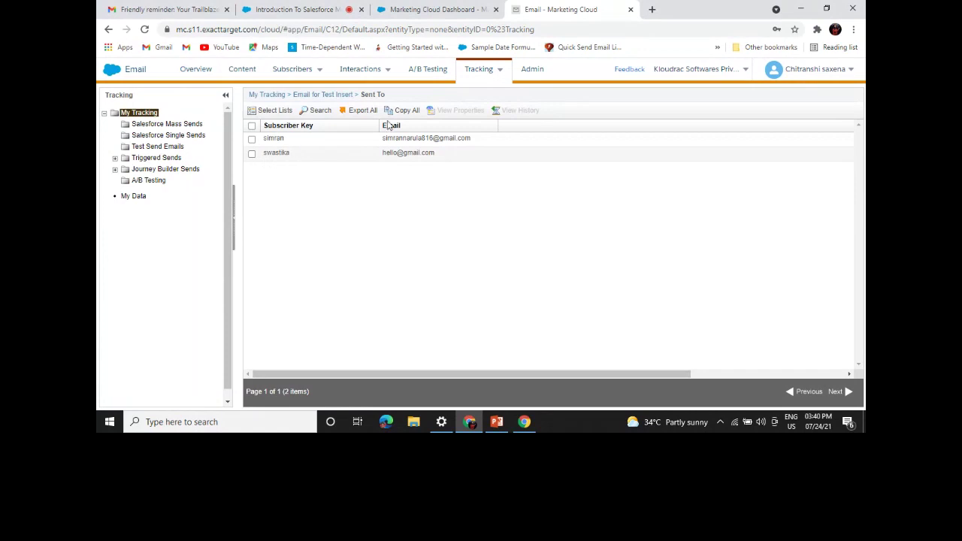
Revisit A/B Testing and open the account settings in the email administration area.
{"action": "left_click", "coordinate": [440, 72]}
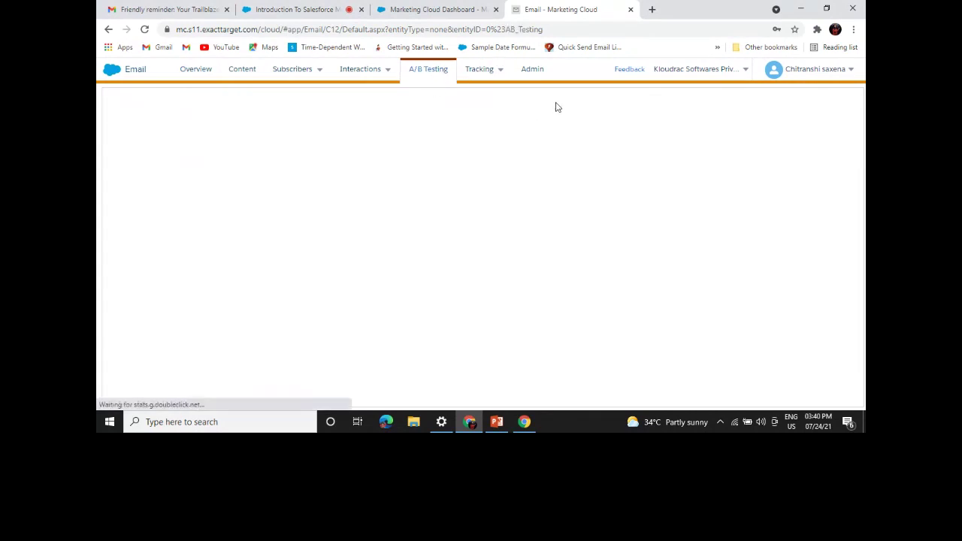
{"action": "left_click", "coordinate": [535, 73]}
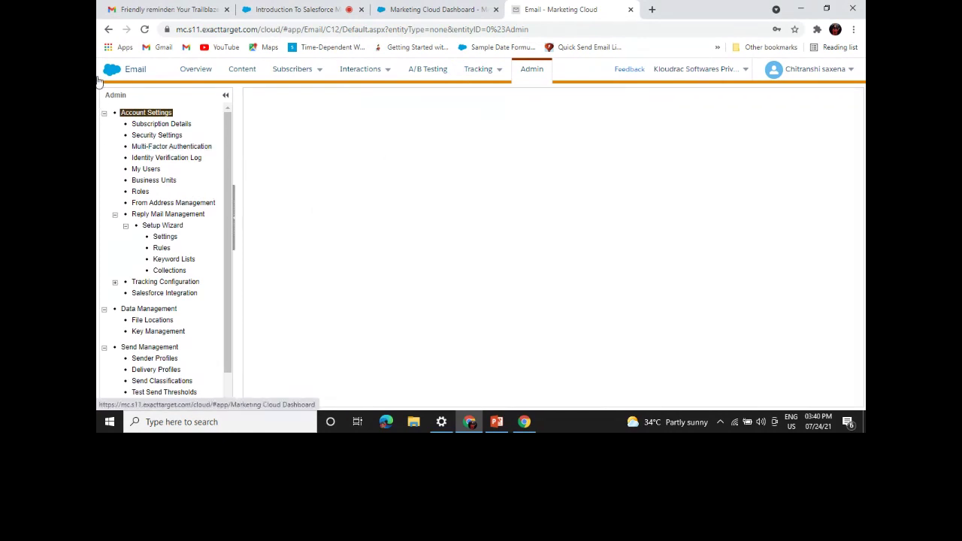
Switch to PowerPoint and display slide 13, Common Marketing Cloud Studios and Channels.
{"action": "left_click", "coordinate": [496, 422]}
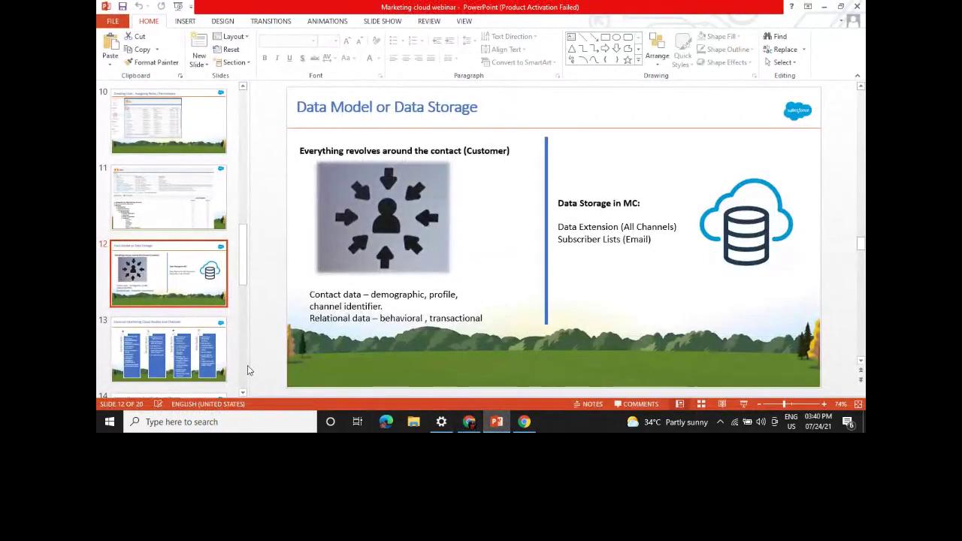
{"action": "left_click", "coordinate": [200, 362]}
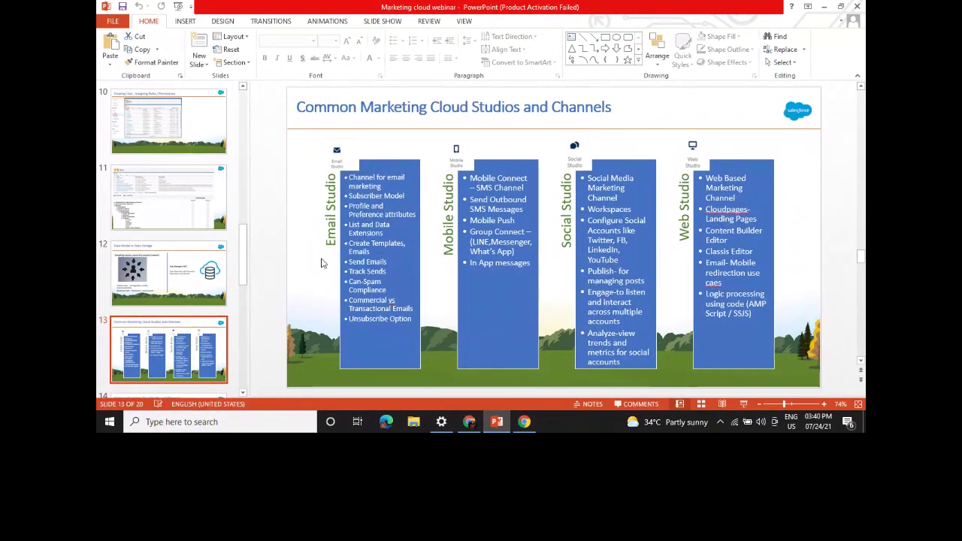
{"action": "left_click", "coordinate": [350, 178]}
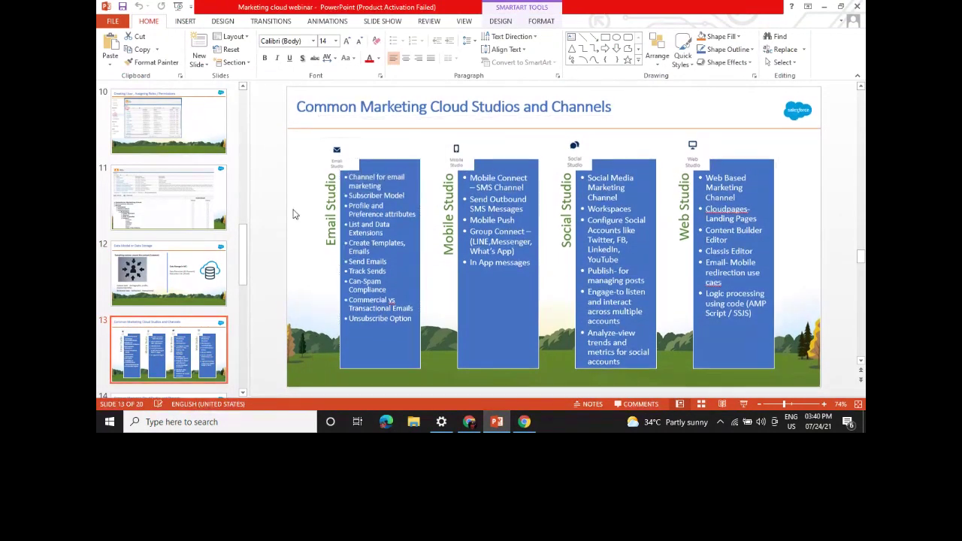
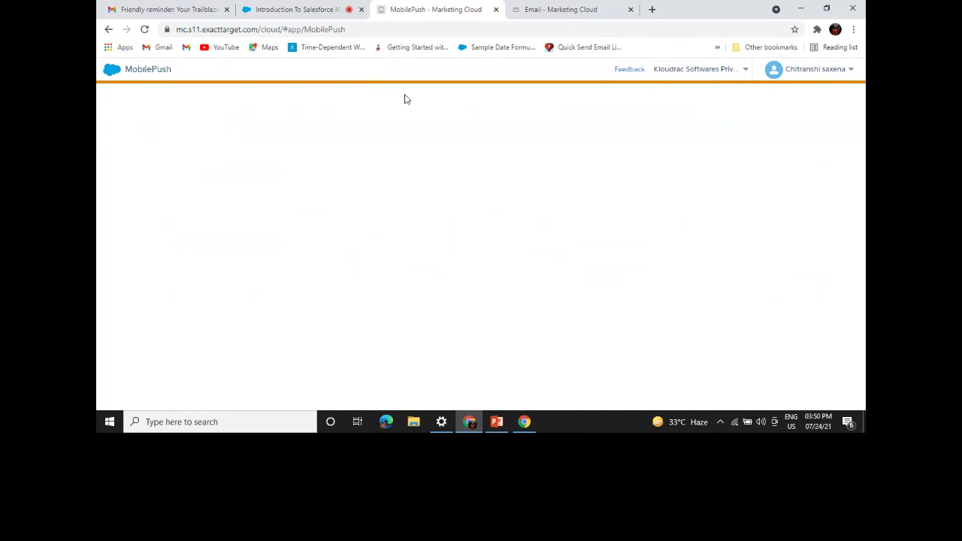
Dismiss the MobilePush welcome message and review the message analytics, active apps and contacts on the overview.
{"action": "mouse_move", "coordinate": [102, 74]}
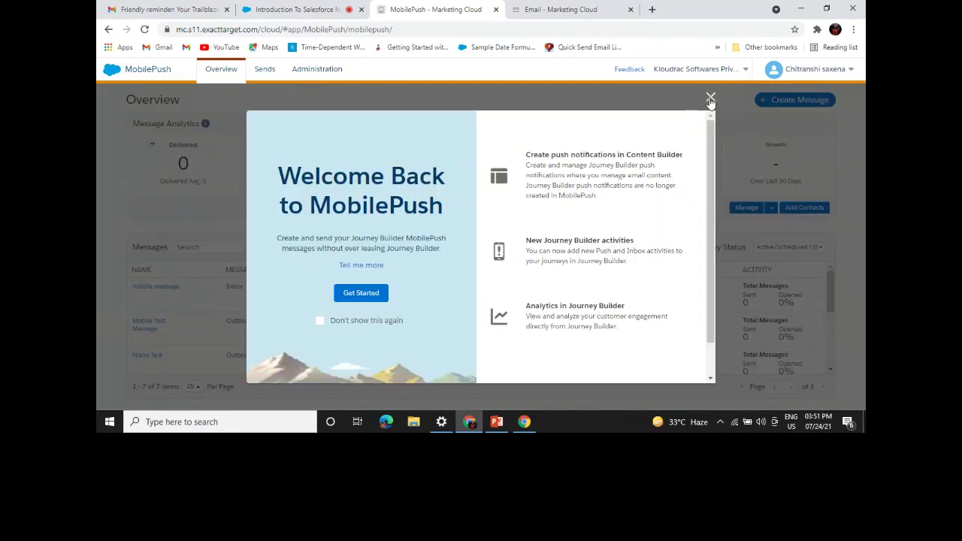
{"action": "left_click", "coordinate": [711, 155]}
{"action": "scroll", "coordinate": [361, 281], "scroll_direction": "down", "scroll_amount": 4}
{"action": "scroll", "coordinate": [361, 281], "scroll_direction": "up", "scroll_amount": 4}
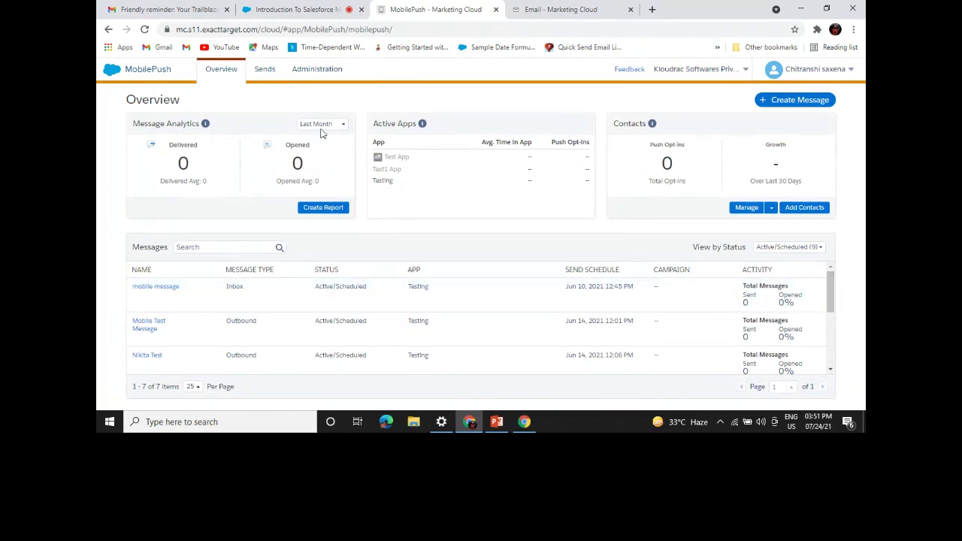
Show the MobilePush sends activity without its welcome message and look at the calendar for choosing the activity date.
{"action": "left_click", "coordinate": [272, 75]}
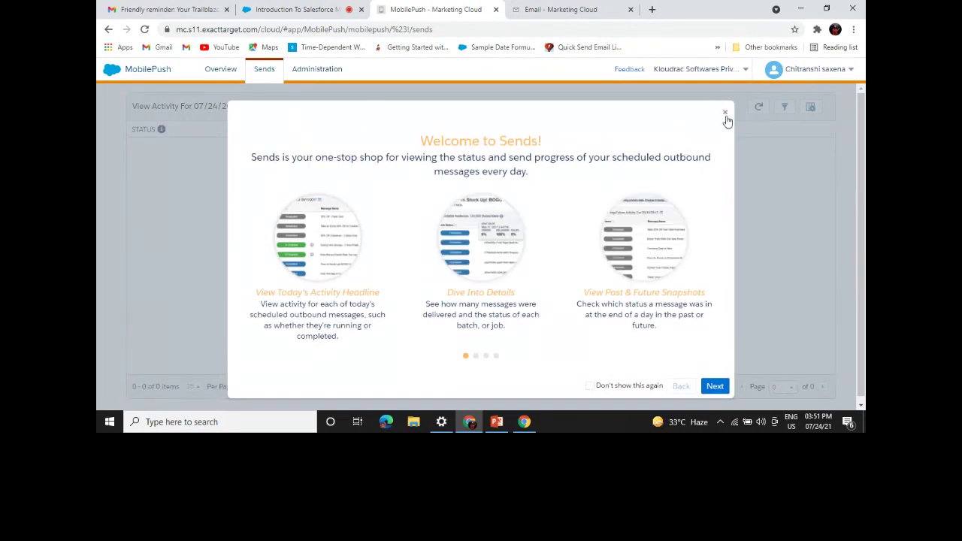
{"action": "left_click", "coordinate": [724, 114]}
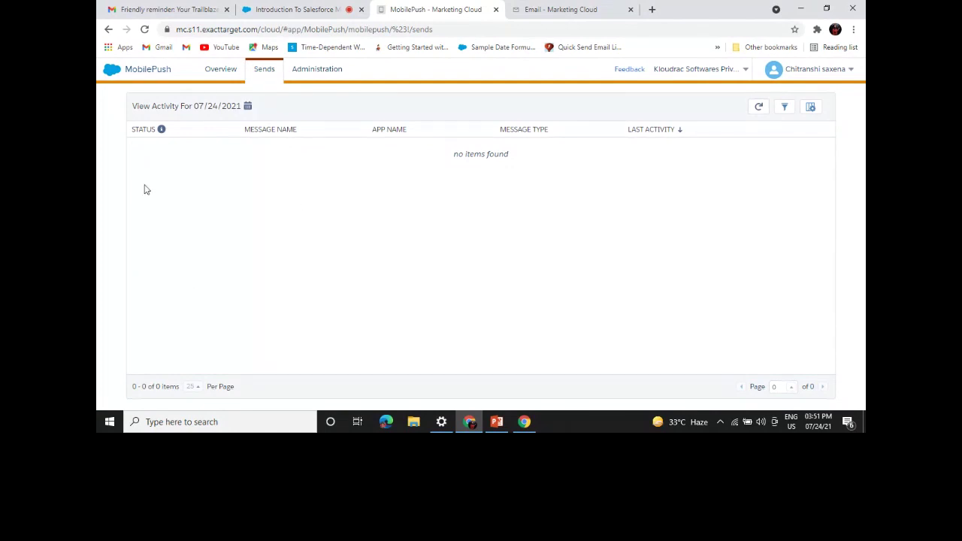
{"action": "left_click", "coordinate": [247, 107]}
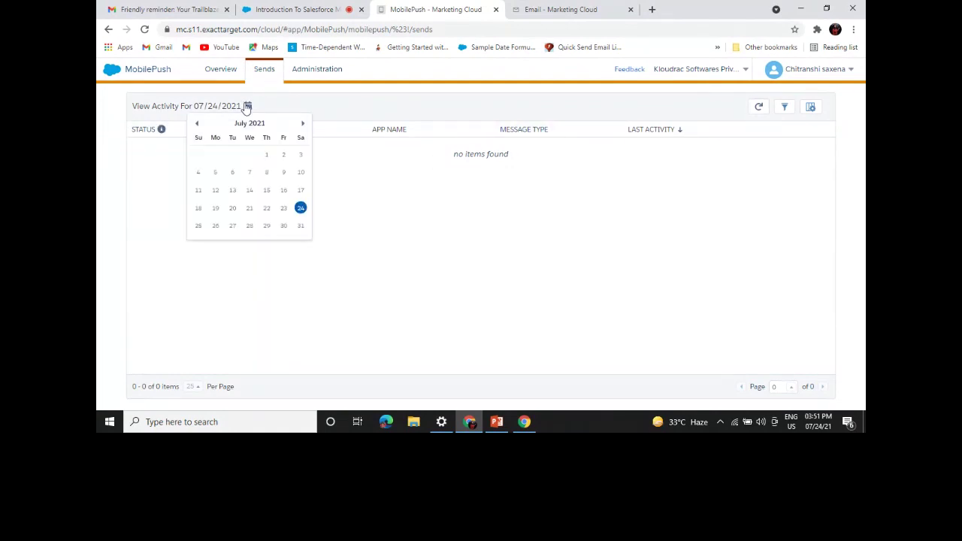
{"action": "left_click", "coordinate": [429, 224]}
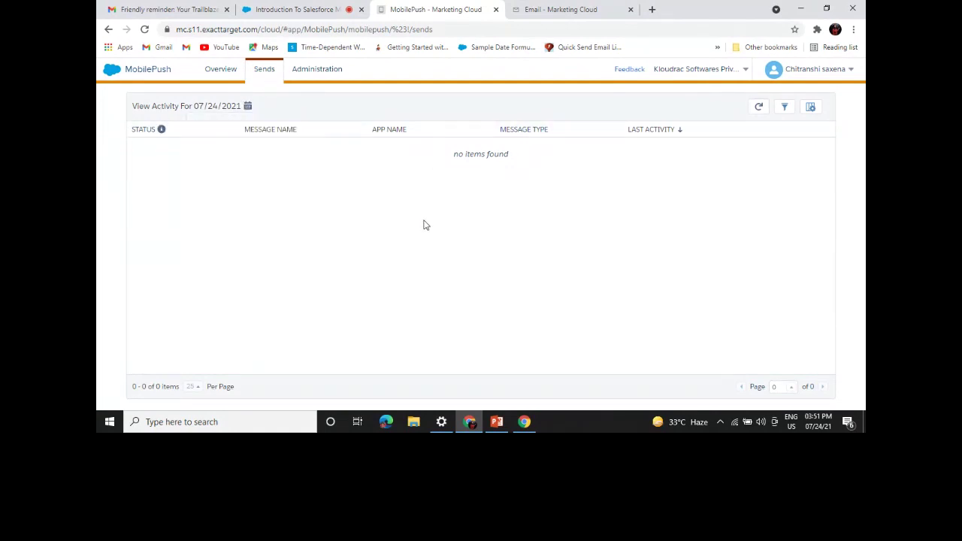
Review the MobilePush administration settings and apps, return to the overview and dismiss the Welcome to Sends message.
{"action": "left_click", "coordinate": [322, 68]}
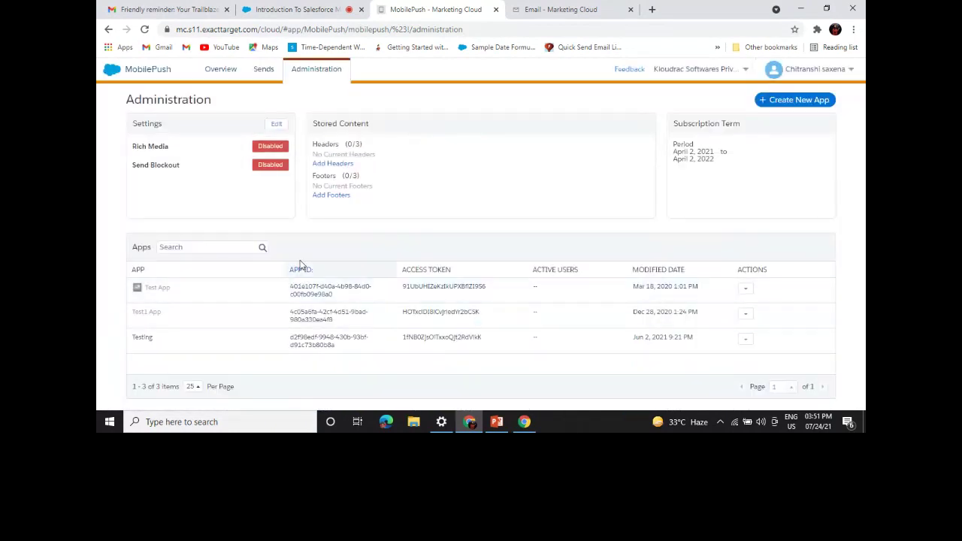
{"action": "left_click", "coordinate": [219, 69]}
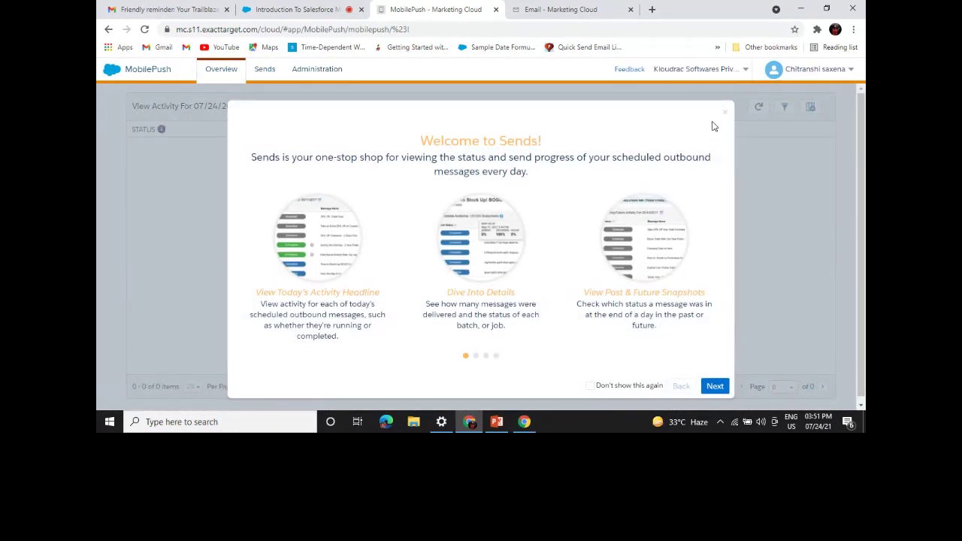
{"action": "left_click", "coordinate": [724, 113]}
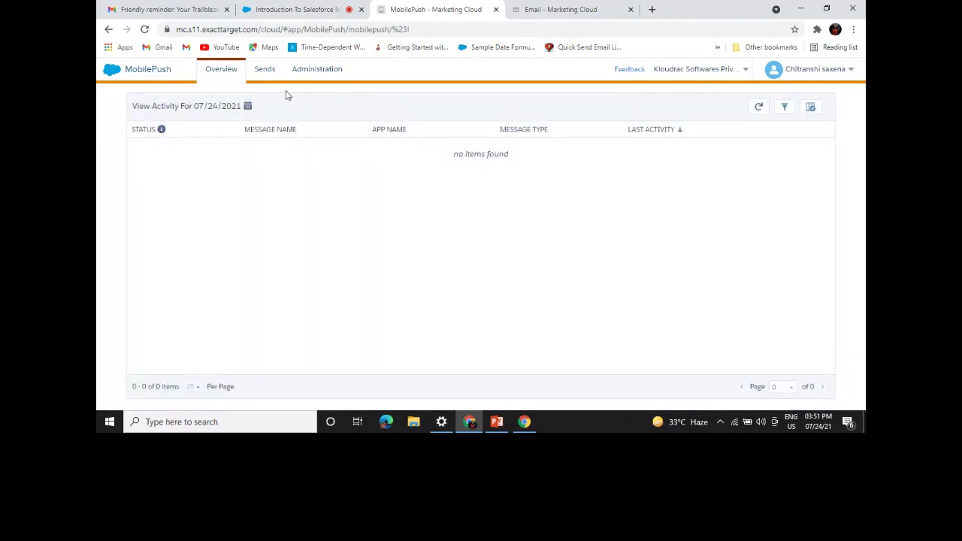
Open Social Studio and look over its account association login form.
{"action": "mouse_move", "coordinate": [111, 70]}
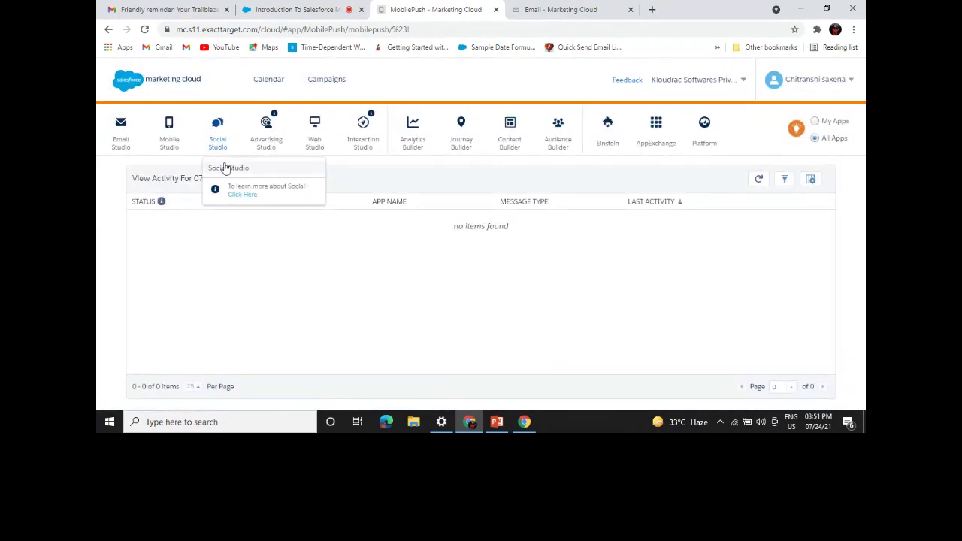
{"action": "left_click", "coordinate": [222, 165]}
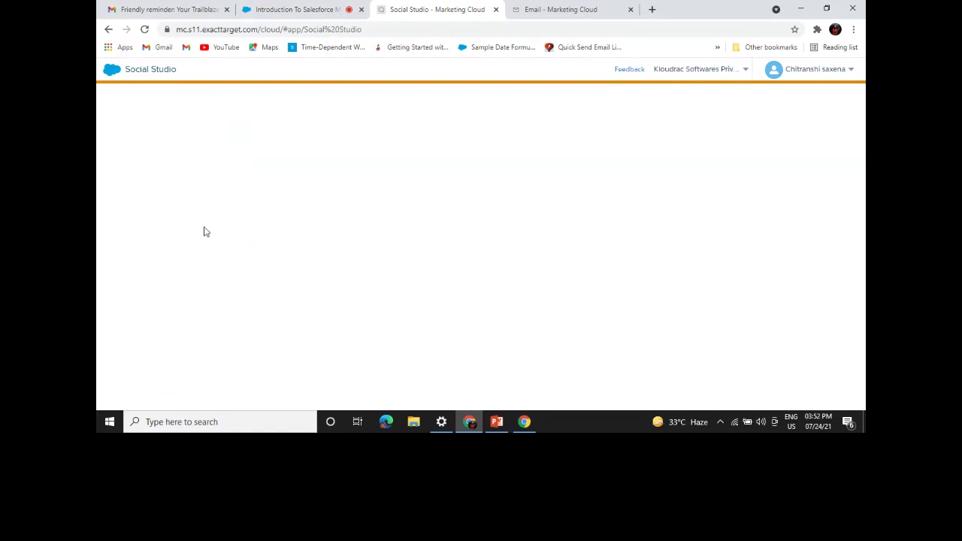
{"action": "scroll", "coordinate": [420, 283], "scroll_direction": "down", "scroll_amount": 4}
{"action": "scroll", "coordinate": [264, 289], "scroll_direction": "up", "scroll_amount": 3}
{"action": "scroll", "coordinate": [326, 274], "scroll_direction": "up", "scroll_amount": 1}
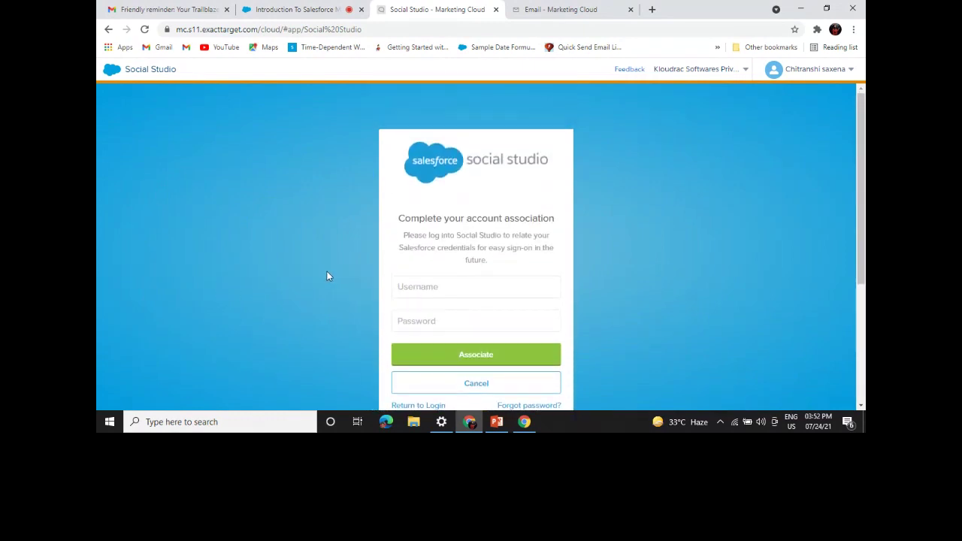
{"action": "scroll", "coordinate": [327, 276], "scroll_direction": "down", "scroll_amount": 2}
{"action": "scroll", "coordinate": [327, 276], "scroll_direction": "up", "scroll_amount": 2}
Open CloudPages from Web Studio and dismiss the new experience preview message.
{"action": "mouse_move", "coordinate": [98, 71]}
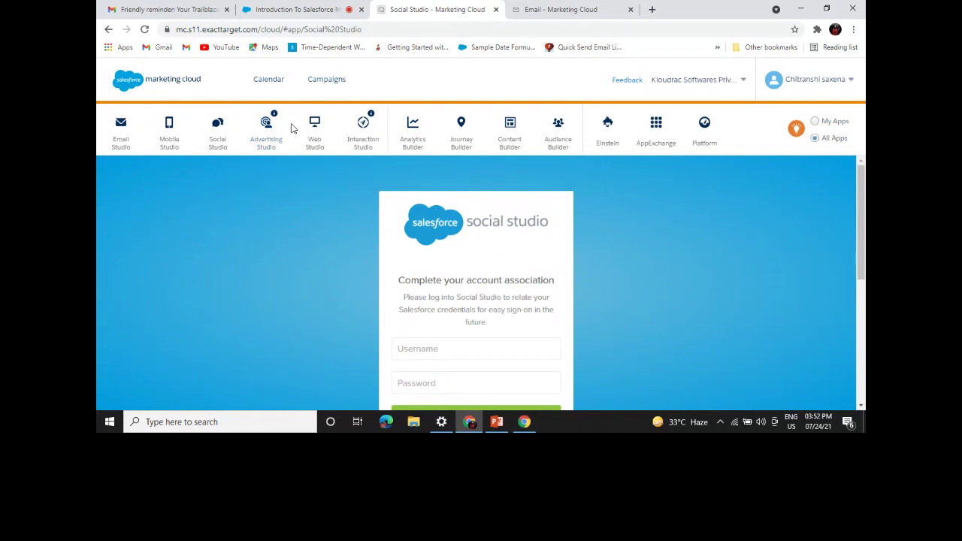
{"action": "mouse_move", "coordinate": [314, 129]}
{"action": "left_click", "coordinate": [318, 167]}
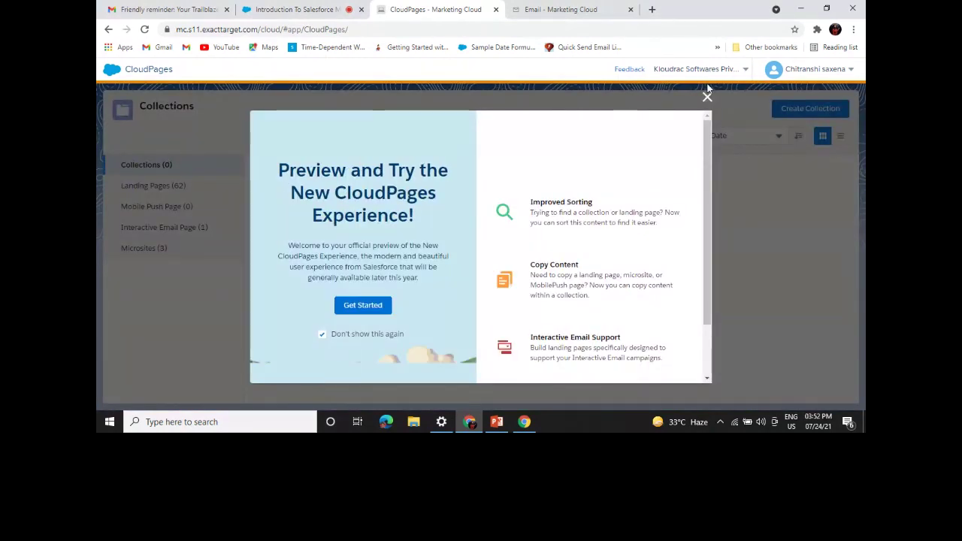
{"action": "left_click", "coordinate": [708, 96]}
Browse the CloudPages collections and look at the available sort options.
{"action": "scroll", "coordinate": [350, 266], "scroll_direction": "down", "scroll_amount": 2}
{"action": "scroll", "coordinate": [354, 266], "scroll_direction": "up", "scroll_amount": 2}
{"action": "scroll", "coordinate": [355, 266], "scroll_direction": "down", "scroll_amount": 4}
{"action": "scroll", "coordinate": [353, 265], "scroll_direction": "down", "scroll_amount": 2}
{"action": "scroll", "coordinate": [327, 248], "scroll_direction": "up", "scroll_amount": 2}
{"action": "scroll", "coordinate": [400, 266], "scroll_direction": "up", "scroll_amount": 1}
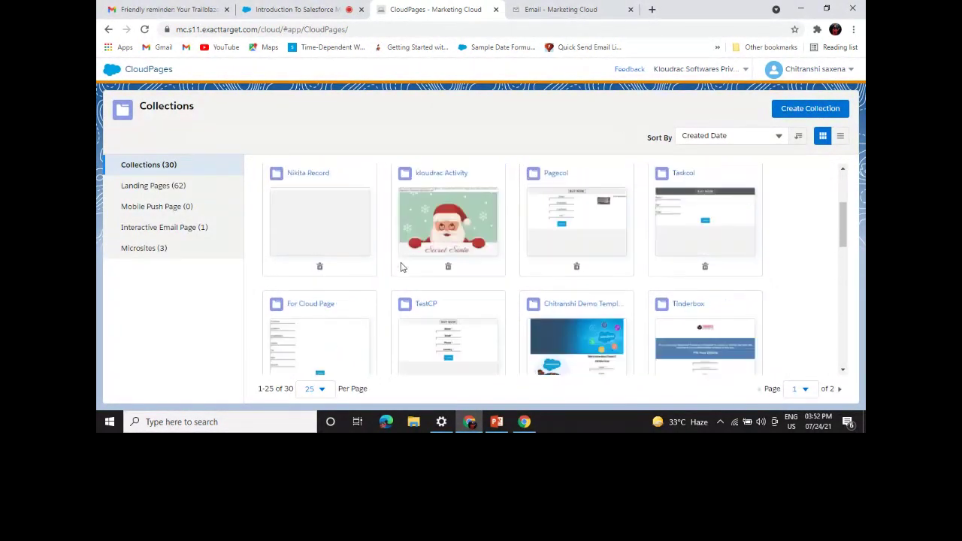
{"action": "scroll", "coordinate": [401, 266], "scroll_direction": "up", "scroll_amount": 1}
{"action": "scroll", "coordinate": [401, 268], "scroll_direction": "down", "scroll_amount": 2}
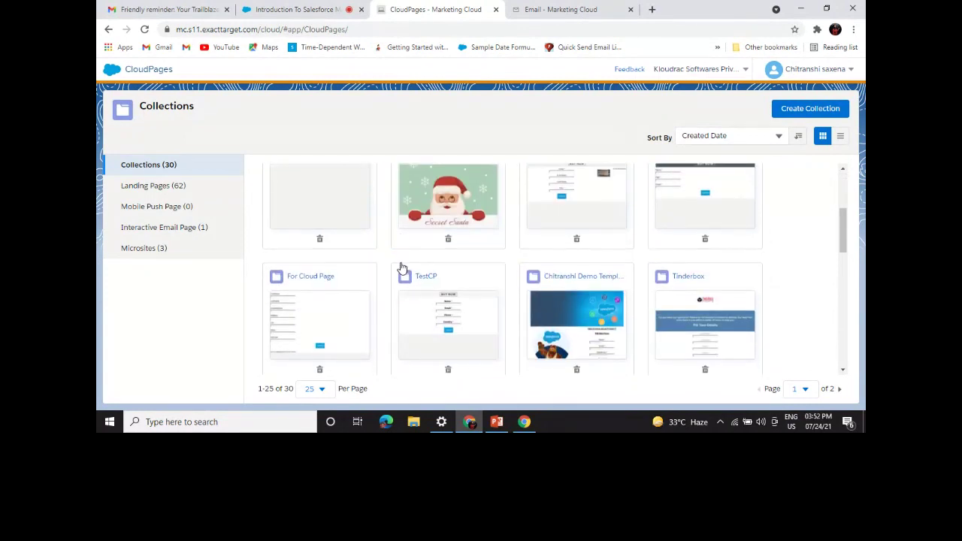
{"action": "left_click", "coordinate": [734, 138]}
{"action": "left_click", "coordinate": [613, 126]}
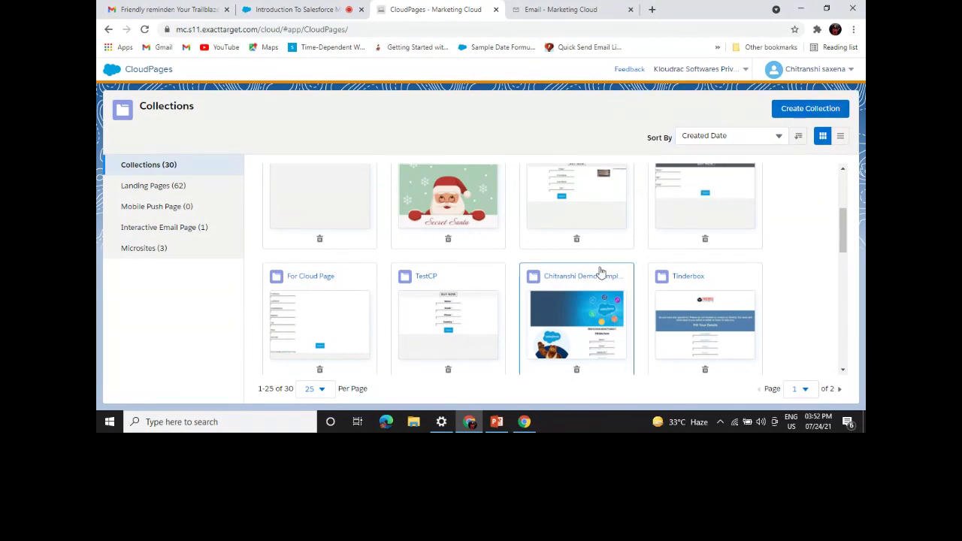
Open the presenter's Demo Template collection and bring up its Technity Solution Template landing page in the editor.
{"action": "scroll", "coordinate": [575, 279], "scroll_direction": "up", "scroll_amount": 2}
{"action": "scroll", "coordinate": [575, 282], "scroll_direction": "down", "scroll_amount": 2}
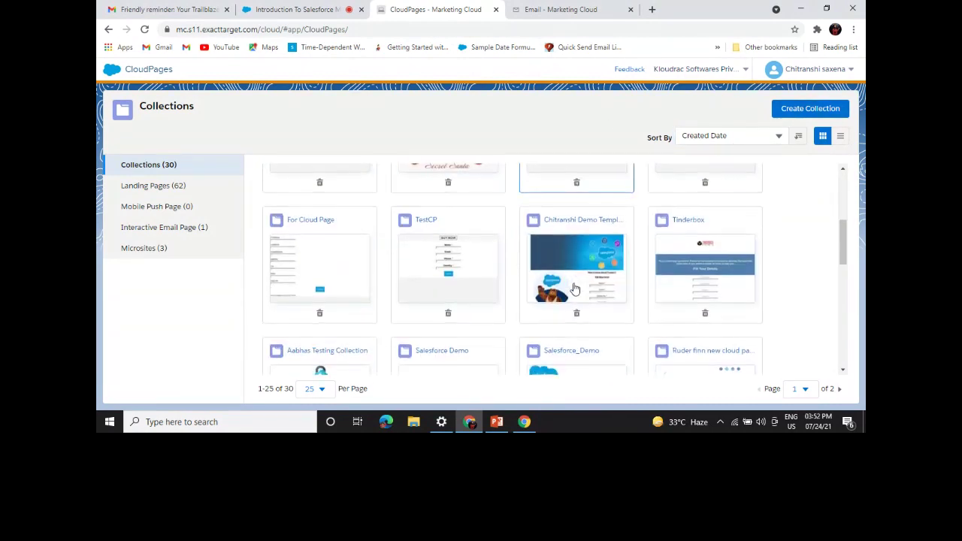
{"action": "left_click", "coordinate": [585, 258]}
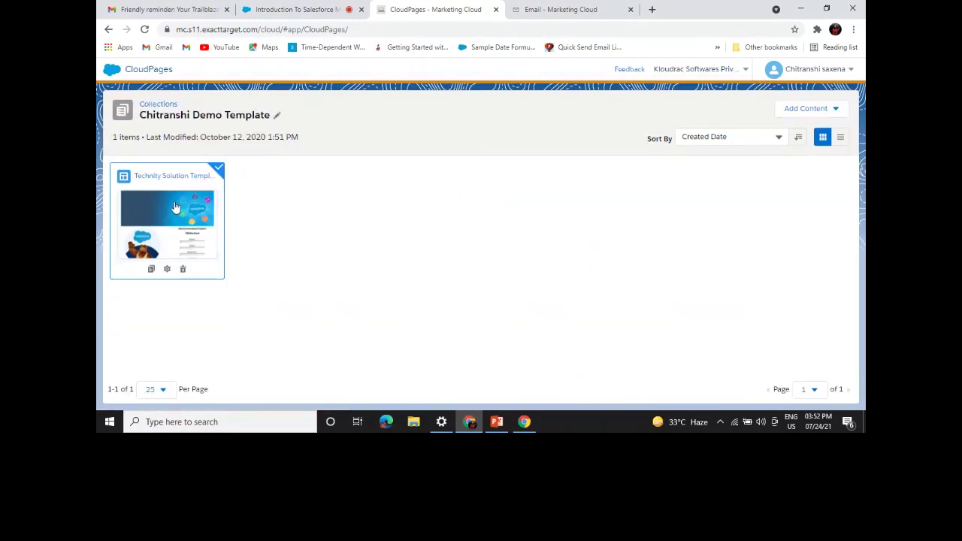
{"action": "left_click", "coordinate": [175, 212]}
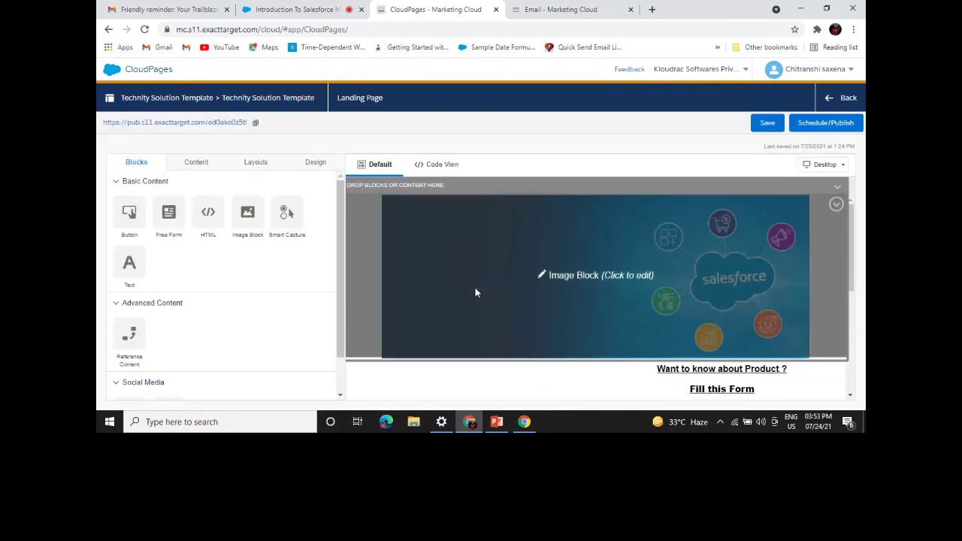
{"action": "scroll", "coordinate": [554, 296], "scroll_direction": "down", "scroll_amount": 2}
{"action": "scroll", "coordinate": [554, 296], "scroll_direction": "up", "scroll_amount": 2}
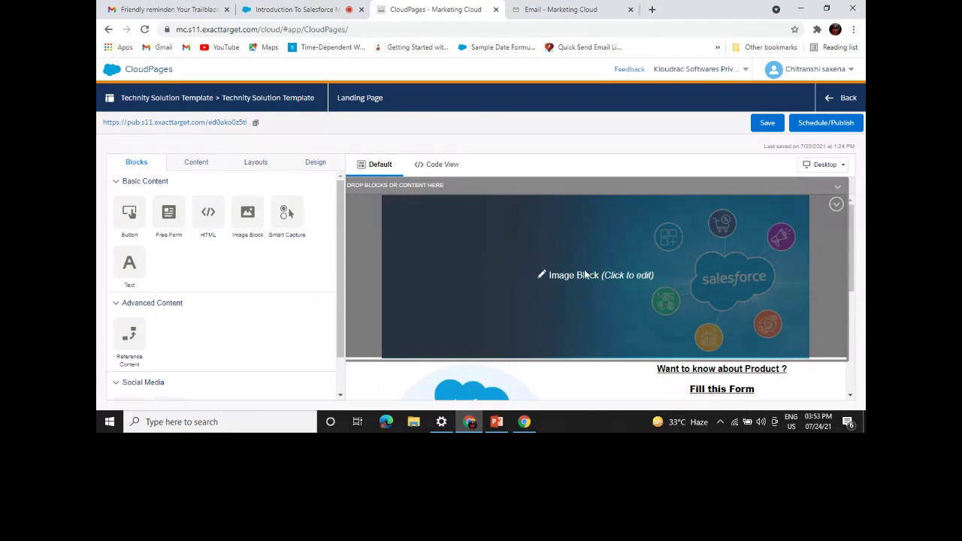
Add a Button block between the banner image and the form layout, and look over its text and style settings.
{"action": "left_click_drag", "start_coordinate": [129, 214], "coordinate": [536, 344]}
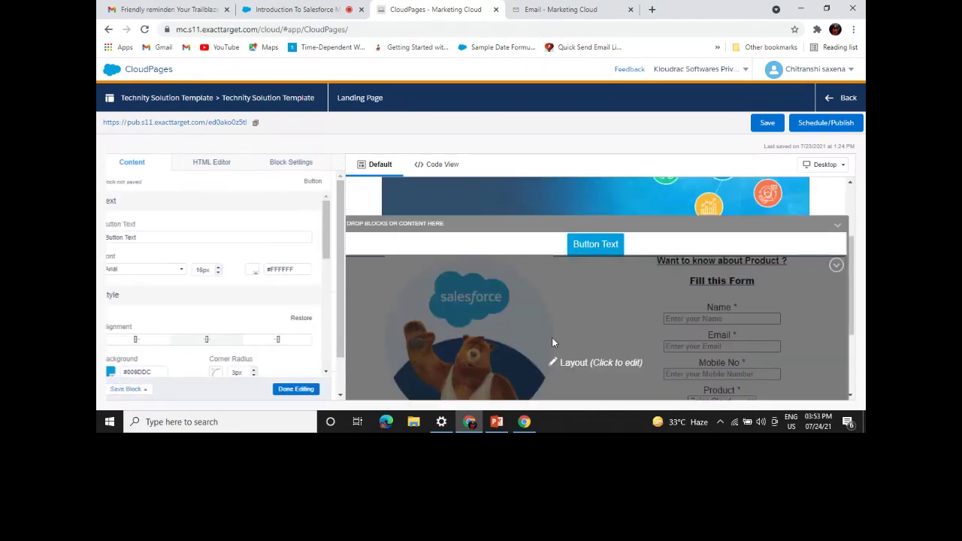
{"action": "left_click", "coordinate": [197, 237]}
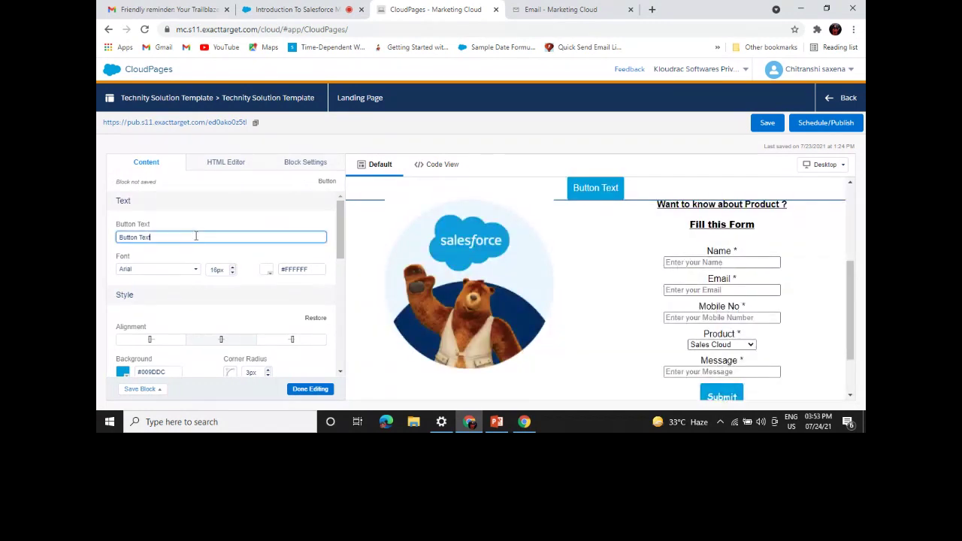
{"action": "scroll", "coordinate": [197, 312], "scroll_direction": "down", "scroll_amount": 3}
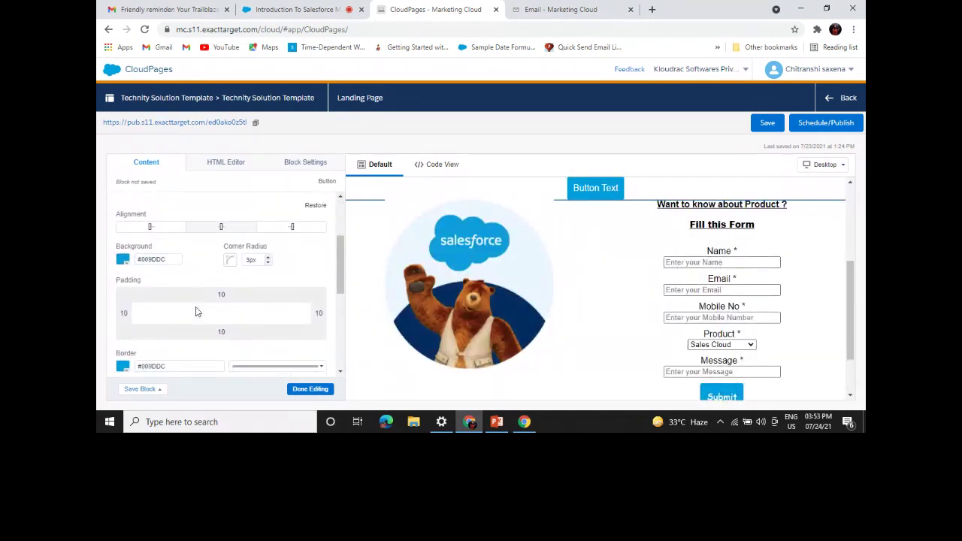
{"action": "scroll", "coordinate": [197, 311], "scroll_direction": "up", "scroll_amount": 3}
Examine the Button block's HTML code, border colour palette and link settings.
{"action": "left_click", "coordinate": [220, 163]}
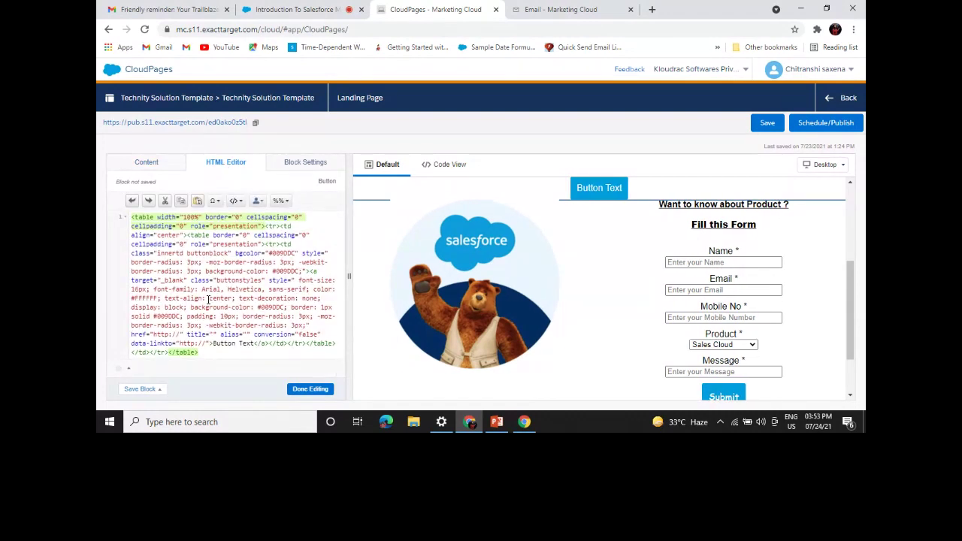
{"action": "left_click", "coordinate": [154, 170]}
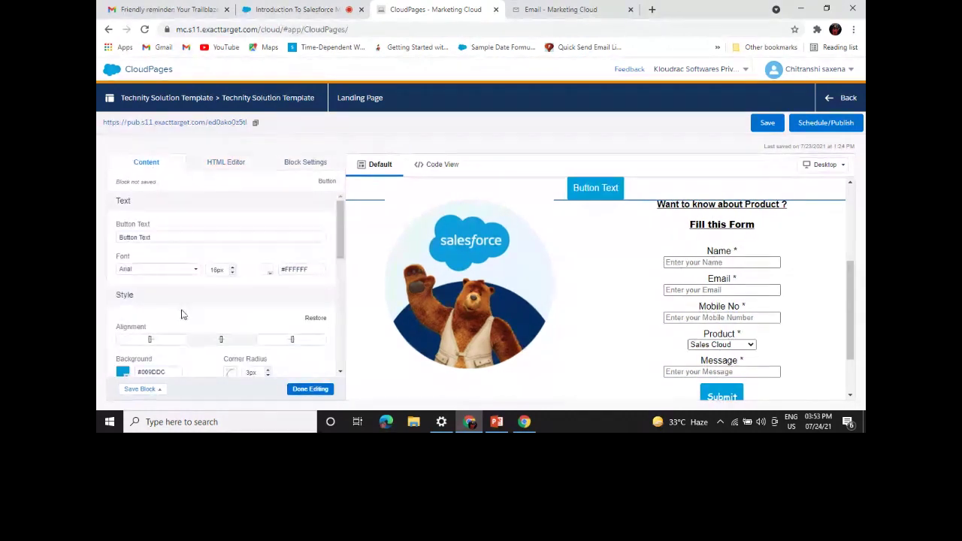
{"action": "scroll", "coordinate": [180, 314], "scroll_direction": "down", "scroll_amount": 3}
{"action": "left_click", "coordinate": [122, 198]}
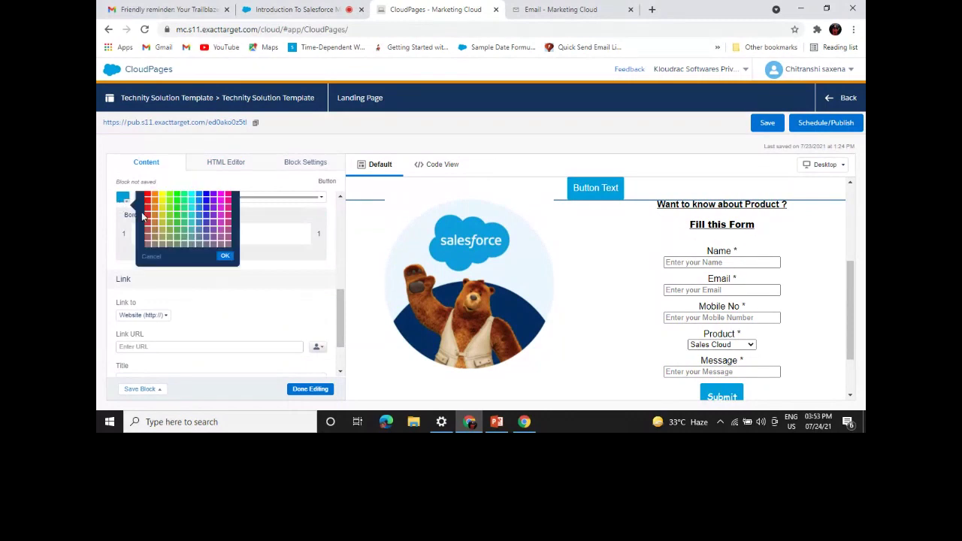
{"action": "left_click", "coordinate": [272, 294]}
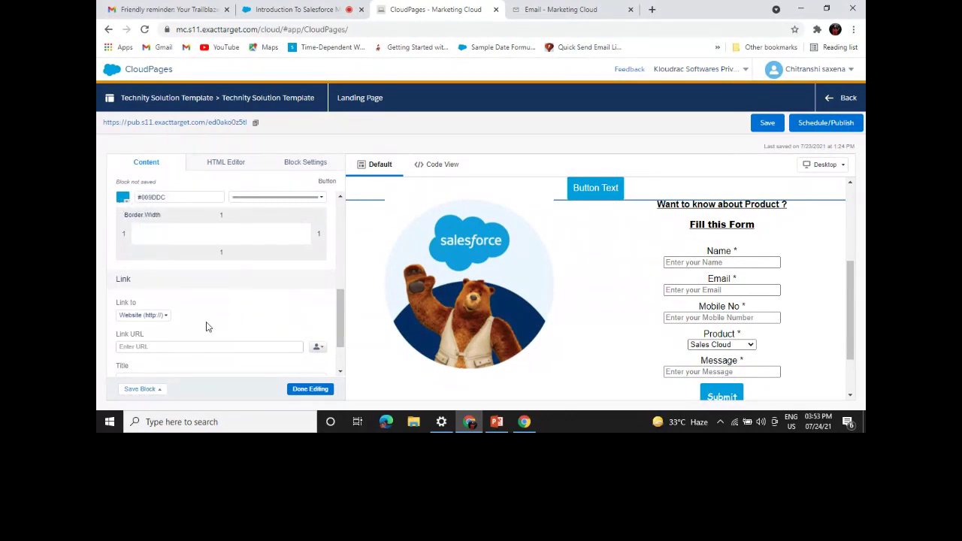
{"action": "scroll", "coordinate": [209, 326], "scroll_direction": "down", "scroll_amount": 1}
{"action": "left_click", "coordinate": [165, 289]}
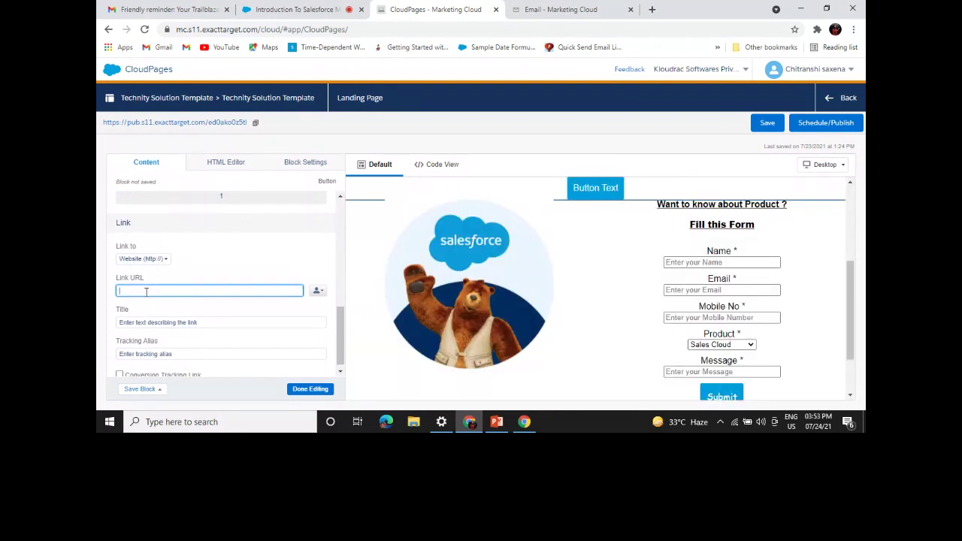
{"action": "scroll", "coordinate": [167, 291], "scroll_direction": "up", "scroll_amount": 5}
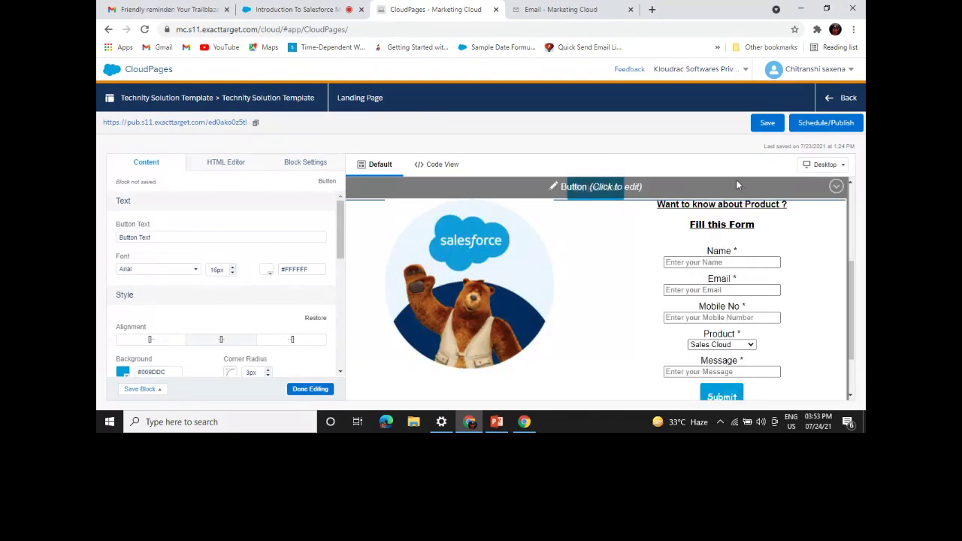
Delete the Button block from the landing page.
{"action": "left_click", "coordinate": [836, 186]}
{"action": "left_click", "coordinate": [789, 208]}
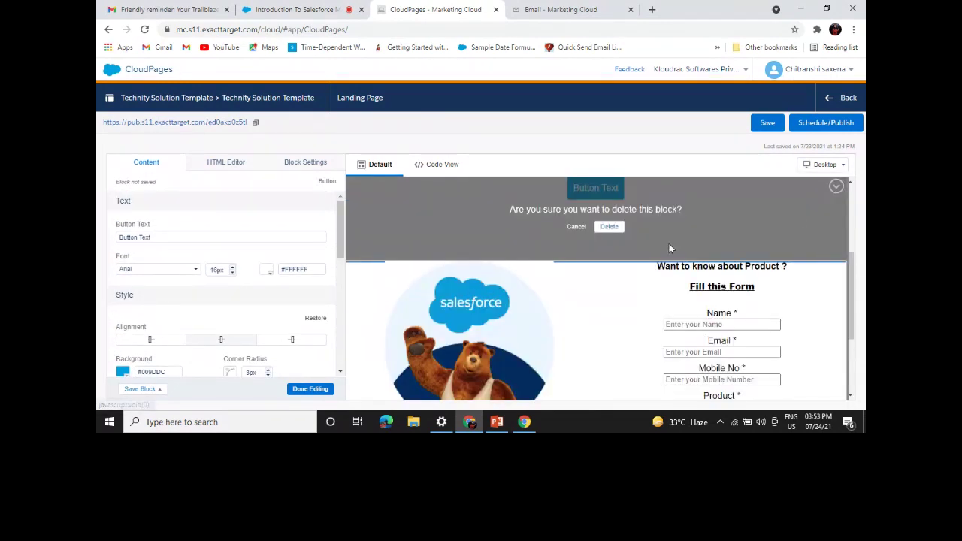
{"action": "left_click", "coordinate": [609, 227]}
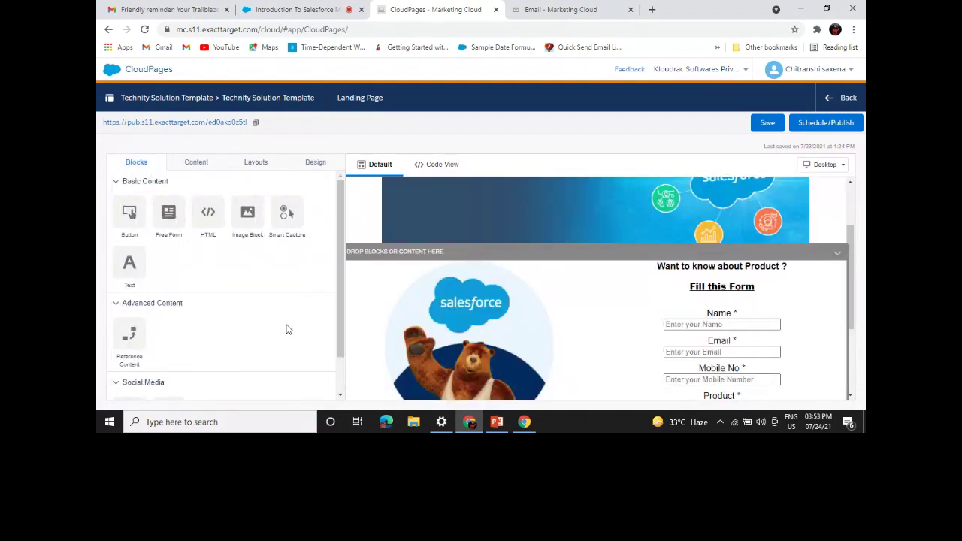
Review the remaining content blocks on offer and the landing page layout down to its footer.
{"action": "scroll", "coordinate": [123, 277], "scroll_direction": "down", "scroll_amount": 1}
{"action": "scroll", "coordinate": [124, 276], "scroll_direction": "up", "scroll_amount": 1}
{"action": "scroll", "coordinate": [231, 325], "scroll_direction": "down", "scroll_amount": 1}
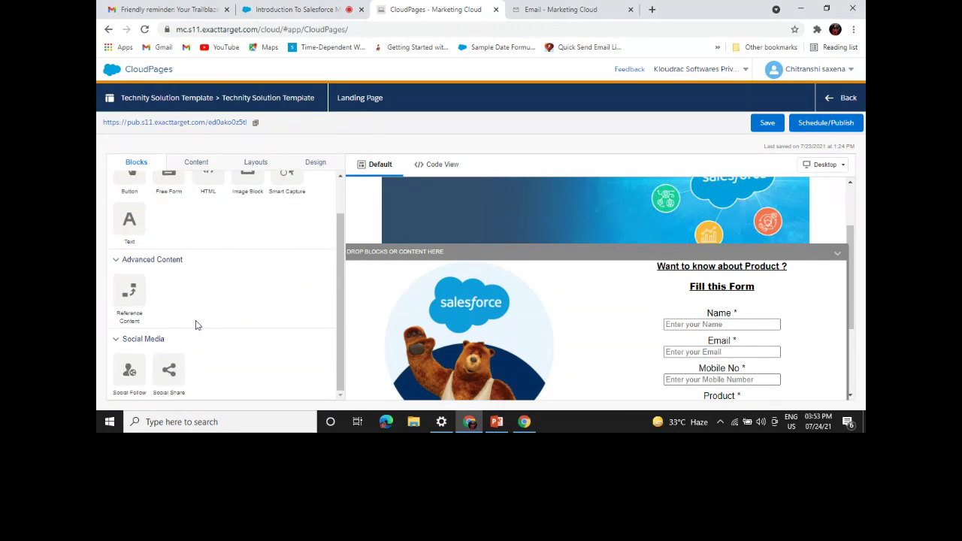
{"action": "scroll", "coordinate": [490, 321], "scroll_direction": "up", "scroll_amount": 1}
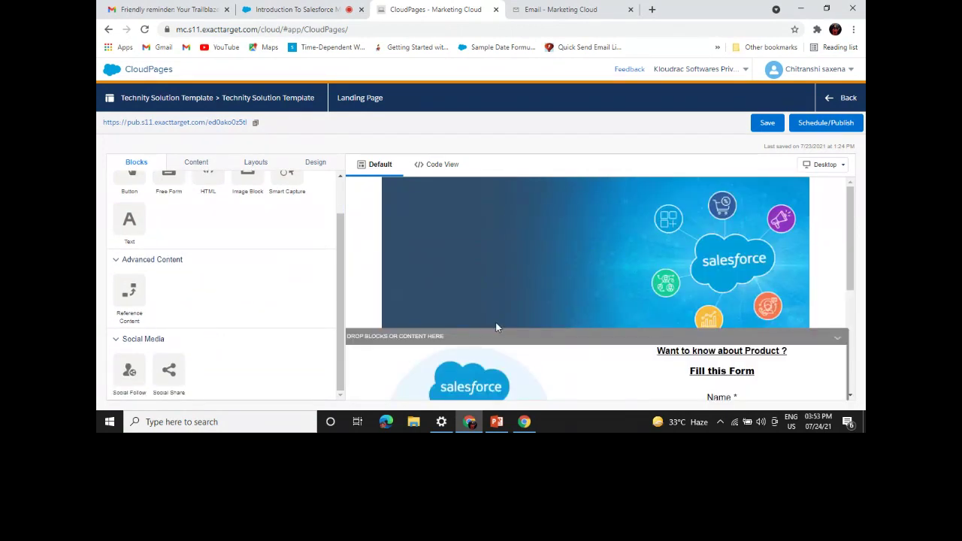
{"action": "scroll", "coordinate": [490, 321], "scroll_direction": "down", "scroll_amount": 3}
{"action": "scroll", "coordinate": [495, 323], "scroll_direction": "up", "scroll_amount": 1}
{"action": "scroll", "coordinate": [495, 323], "scroll_direction": "down", "scroll_amount": 1}
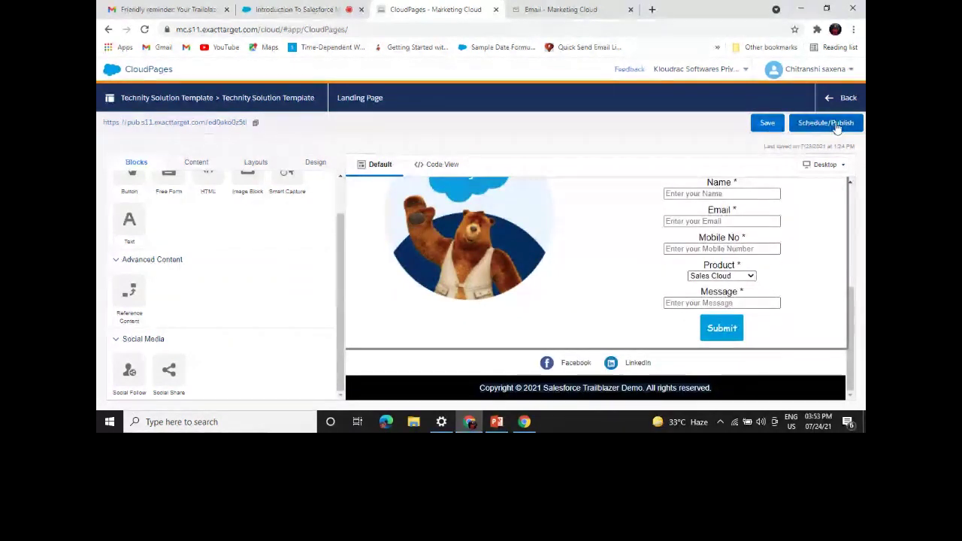
Open the published landing page from its URL and look over it.
{"action": "left_click", "coordinate": [209, 123]}
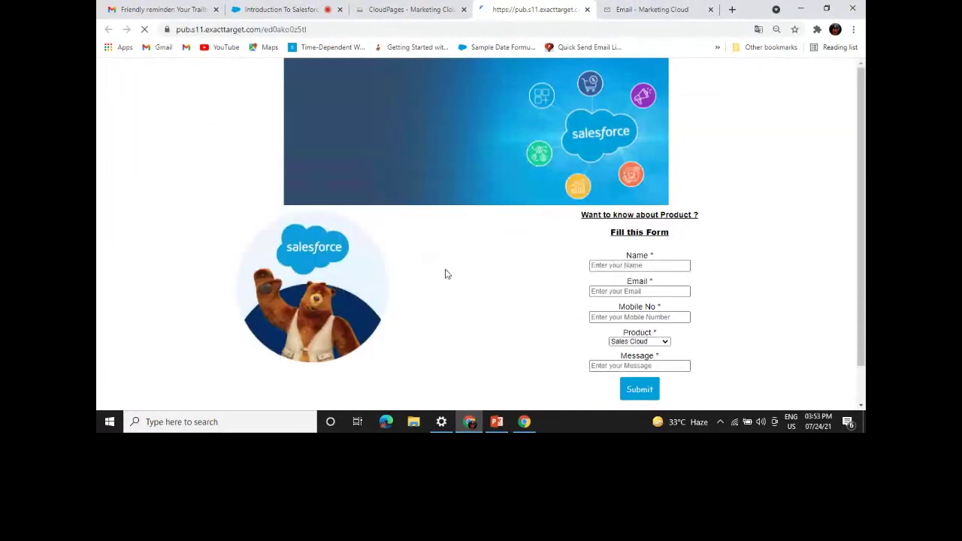
{"action": "scroll", "coordinate": [477, 296], "scroll_direction": "down", "scroll_amount": 1}
{"action": "scroll", "coordinate": [475, 299], "scroll_direction": "up", "scroll_amount": 1}
Fill in the landing page form with "test" as the name and the contact's email address.
{"action": "left_click", "coordinate": [608, 266]}
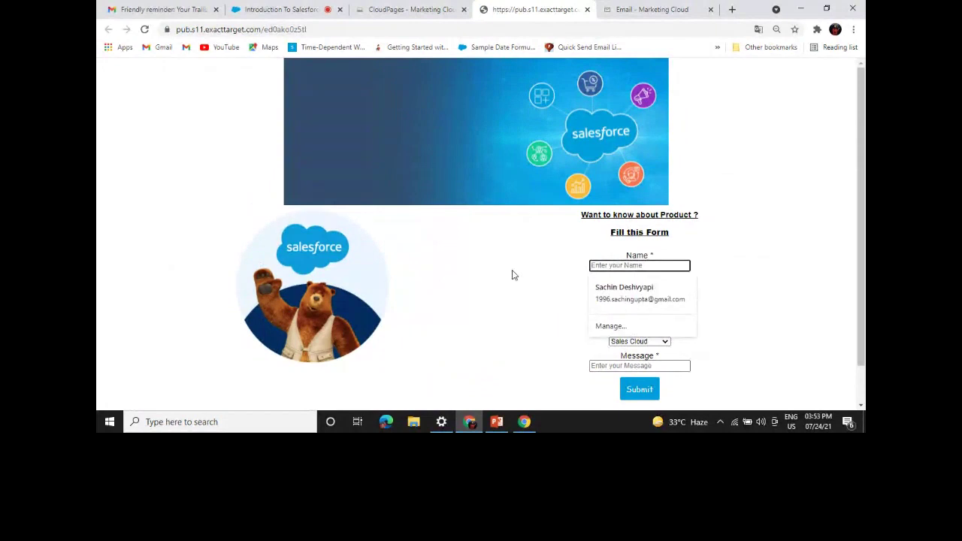
{"action": "left_click", "coordinate": [537, 271]}
{"action": "left_click", "coordinate": [659, 266]}
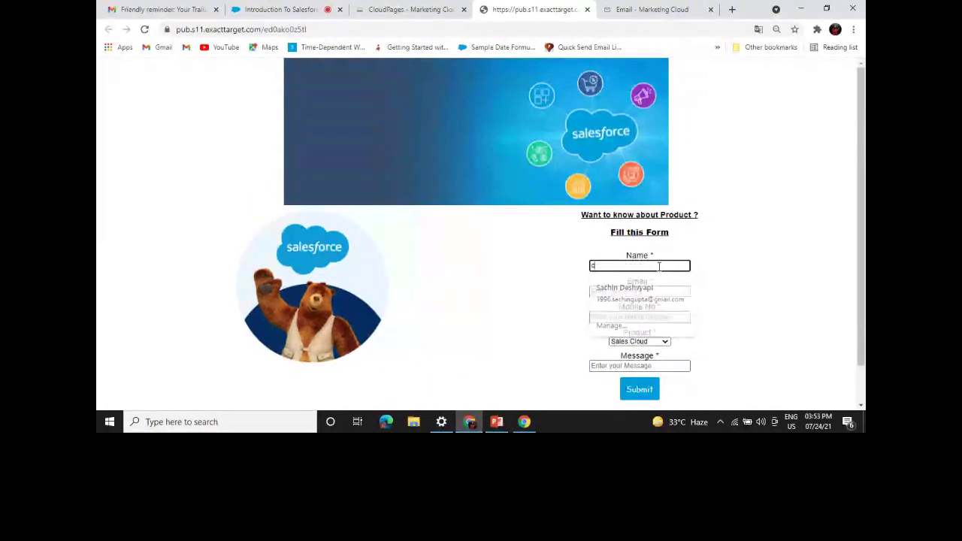
{"action": "type", "text": "Iest"}
{"action": "left_click", "coordinate": [752, 217]}
{"action": "left_click", "coordinate": [654, 292]}
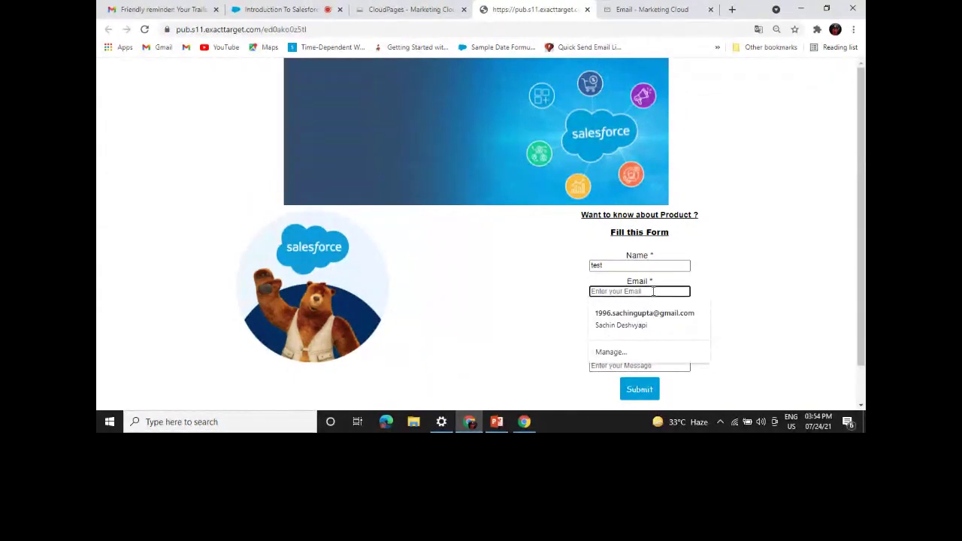
{"action": "type", "text": "csa"}
{"action": "key", "text": "ctrl+a"}
{"action": "left_click", "coordinate": [673, 309]}
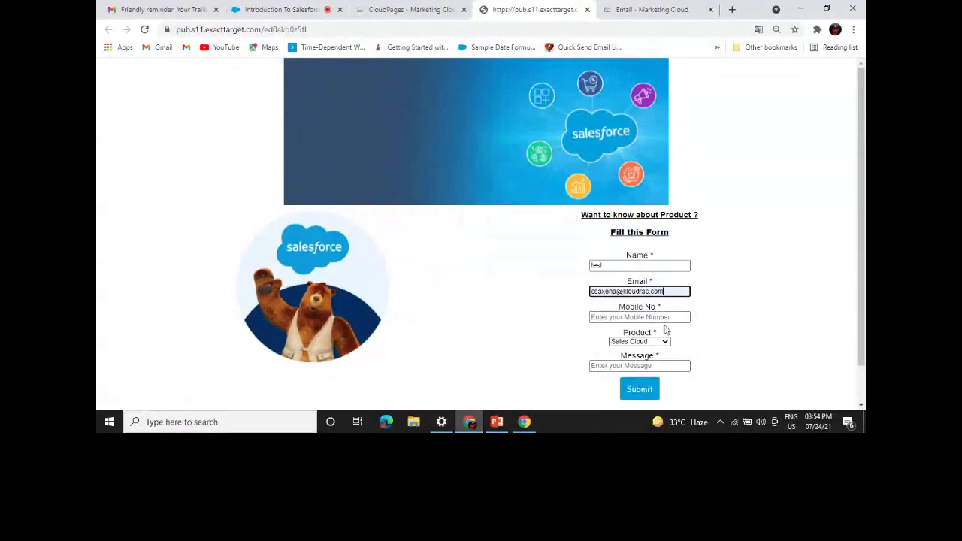
Inspect the form's Mobile No field and Product options, and look over the rest of the live page.
{"action": "left_click", "coordinate": [667, 318]}
{"action": "left_click", "coordinate": [741, 306]}
{"action": "left_click", "coordinate": [631, 346]}
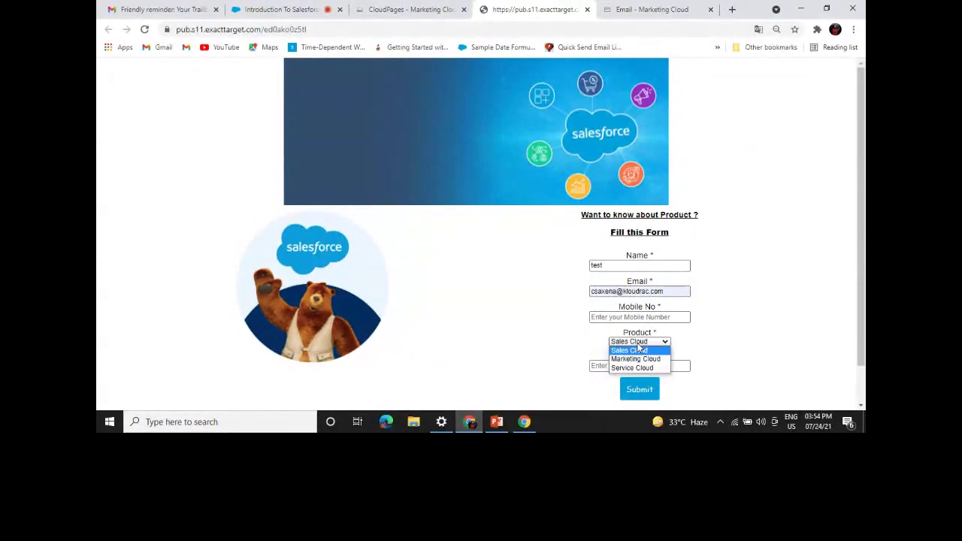
{"action": "scroll", "coordinate": [700, 336], "scroll_direction": "down", "scroll_amount": 1}
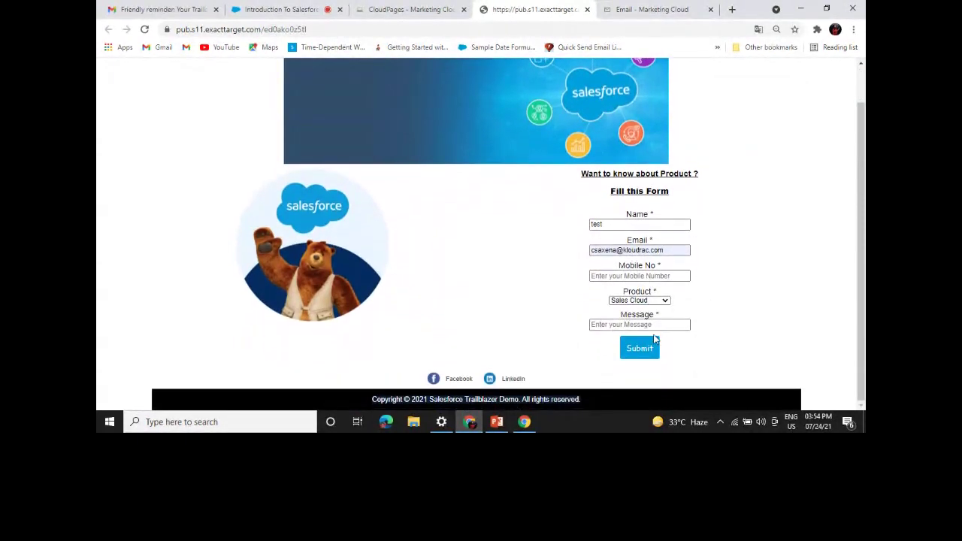
{"action": "scroll", "coordinate": [735, 300], "scroll_direction": "up", "scroll_amount": 1}
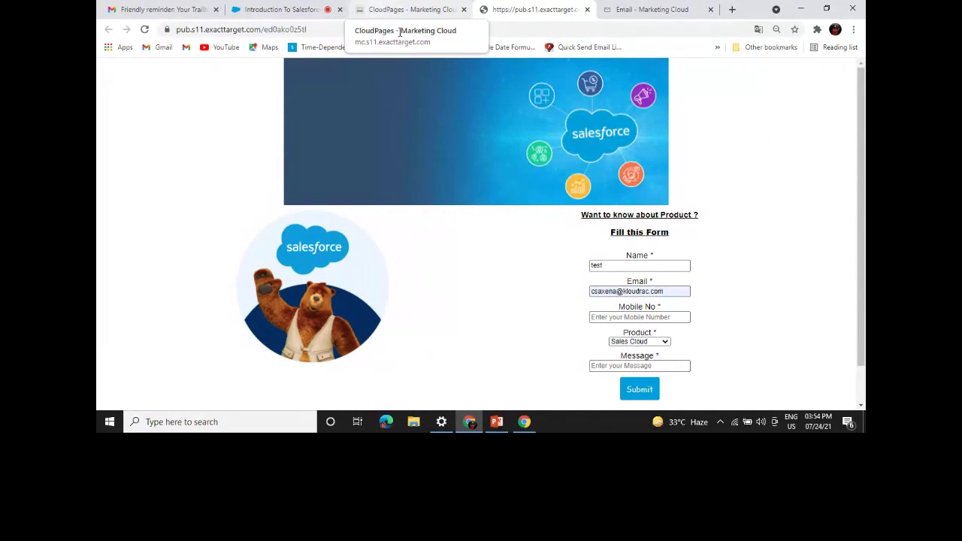
{"action": "scroll", "coordinate": [438, 217], "scroll_direction": "down", "scroll_amount": 1}
{"action": "scroll", "coordinate": [438, 217], "scroll_direction": "up", "scroll_amount": 1}
{"action": "scroll", "coordinate": [419, 113], "scroll_direction": "down", "scroll_amount": 1}
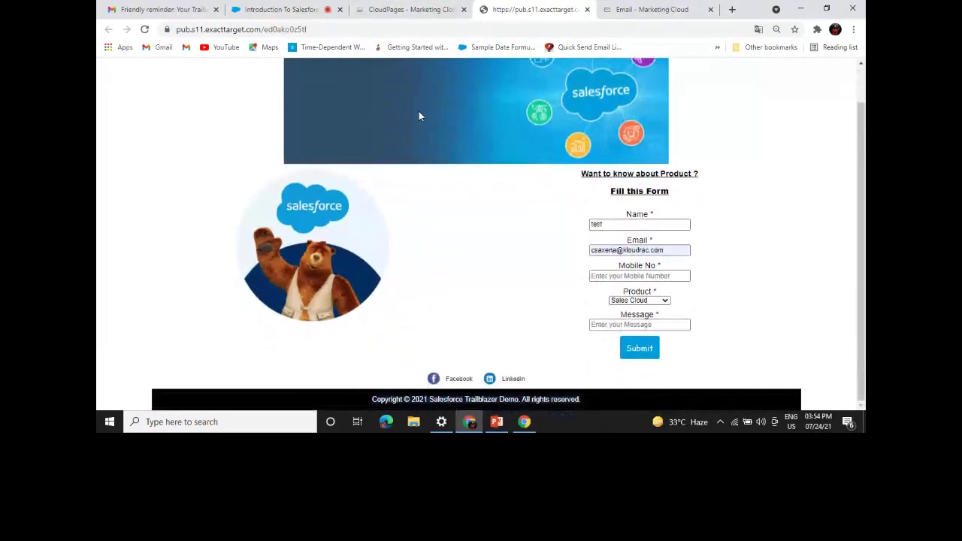
Return to the CloudPages editor and open Web & Mobile Analytics from Analytics Builder.
{"action": "left_click", "coordinate": [410, 9]}
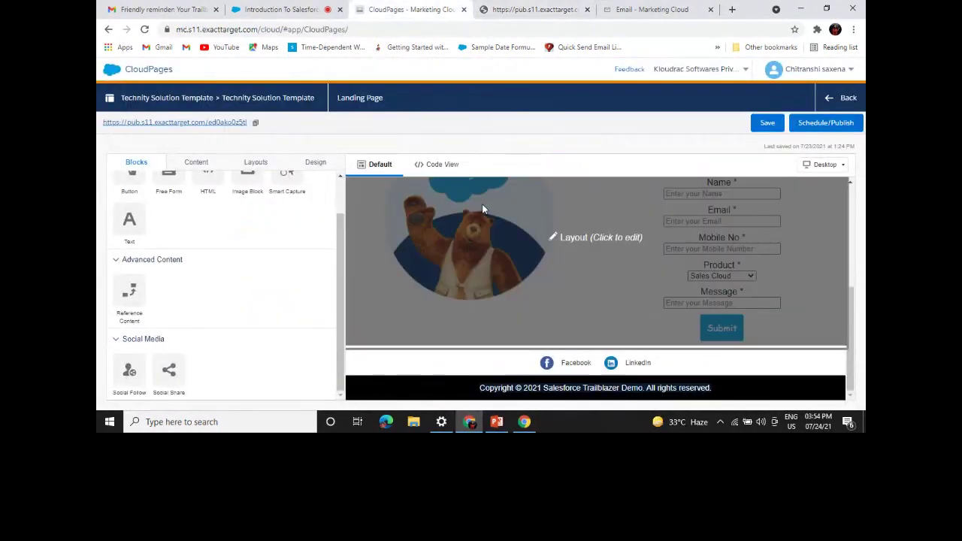
{"action": "scroll", "coordinate": [484, 209], "scroll_direction": "up", "scroll_amount": 3}
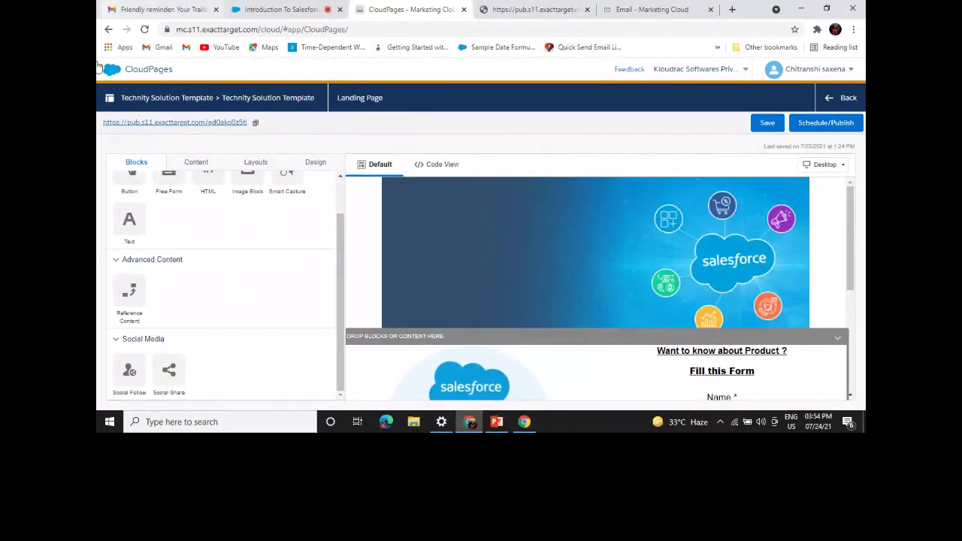
{"action": "mouse_move", "coordinate": [98, 71]}
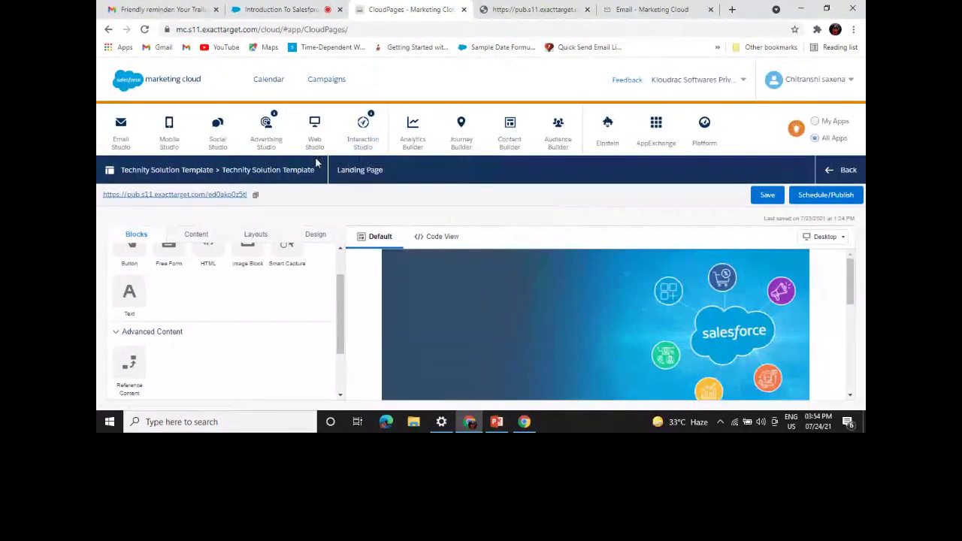
{"action": "mouse_move", "coordinate": [357, 142]}
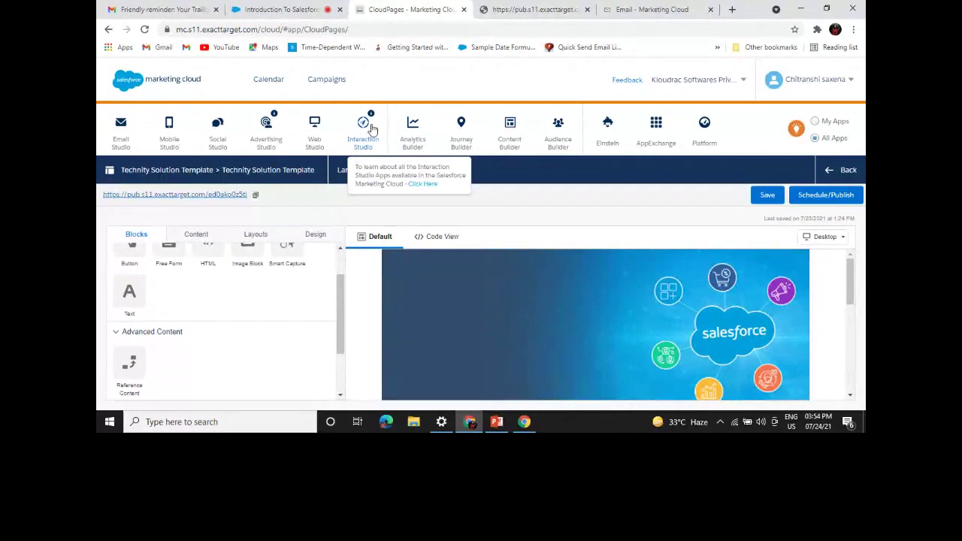
{"action": "mouse_move", "coordinate": [404, 137]}
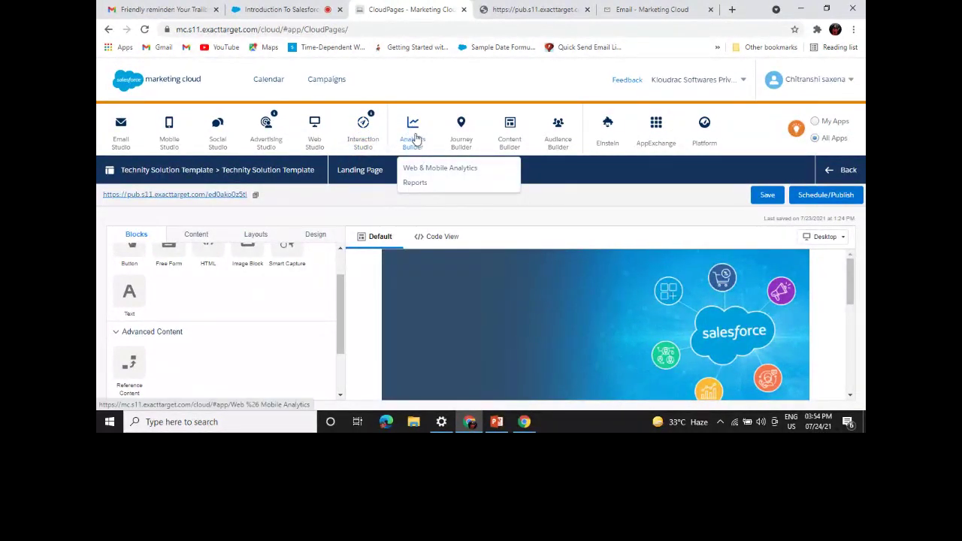
{"action": "left_click", "coordinate": [425, 169]}
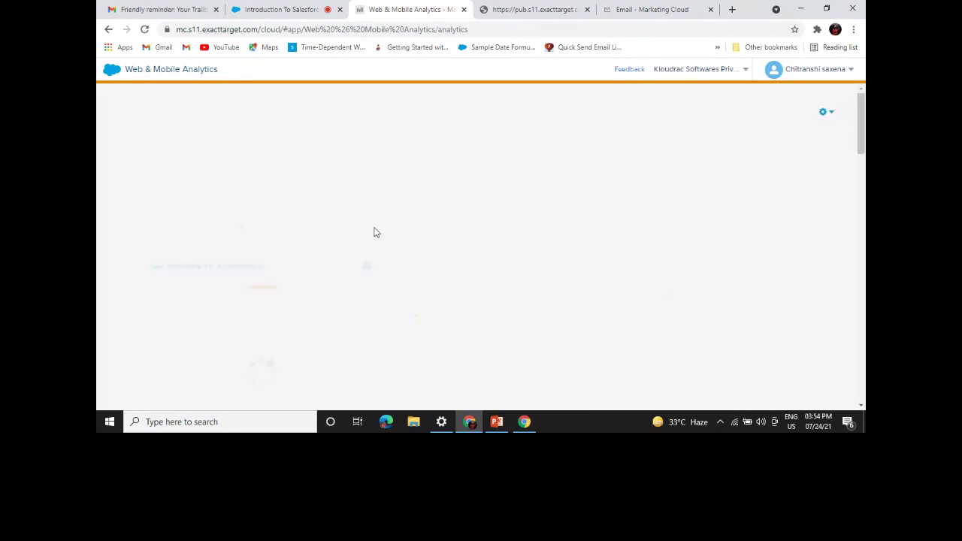
Look through the Web & Mobile Analytics dashboard widgets, such as Products Viewed, Visitor Location, In-Site Search and Page Popularity.
{"action": "scroll", "coordinate": [376, 233], "scroll_direction": "down", "scroll_amount": 2}
{"action": "scroll", "coordinate": [377, 233], "scroll_direction": "down", "scroll_amount": 1}
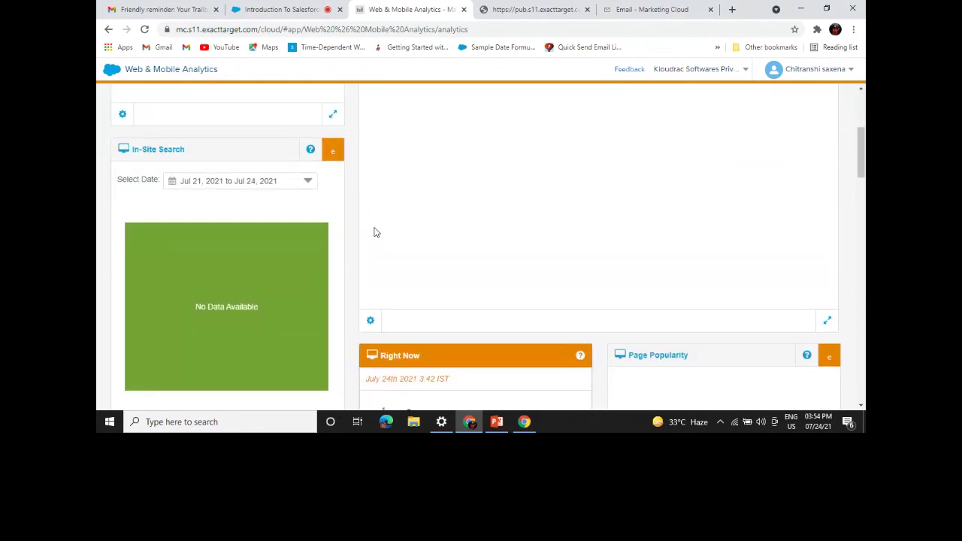
{"action": "scroll", "coordinate": [377, 233], "scroll_direction": "up", "scroll_amount": 3}
{"action": "scroll", "coordinate": [376, 233], "scroll_direction": "down", "scroll_amount": 1}
{"action": "scroll", "coordinate": [376, 233], "scroll_direction": "down", "scroll_amount": 5}
{"action": "scroll", "coordinate": [377, 233], "scroll_direction": "down", "scroll_amount": 4}
{"action": "scroll", "coordinate": [376, 234], "scroll_direction": "up", "scroll_amount": 10}
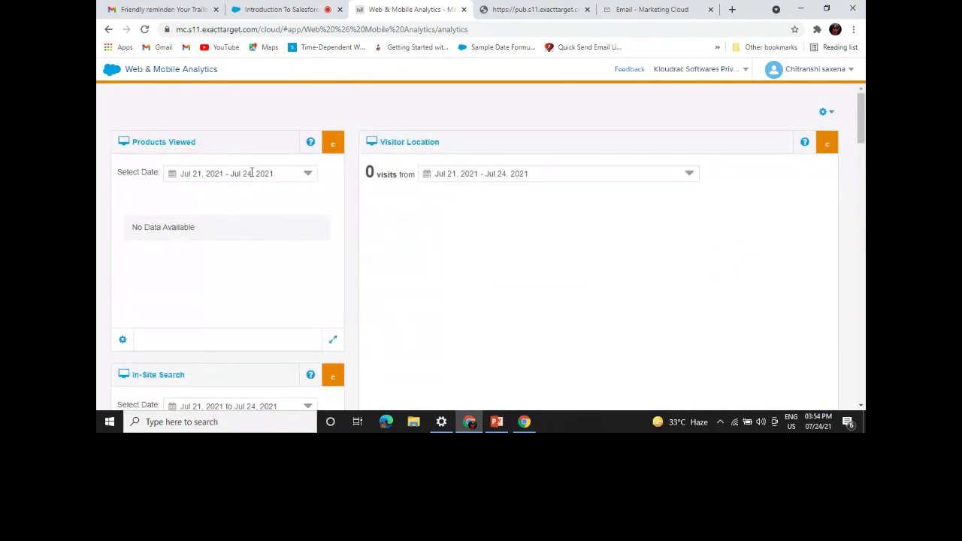
Set the Products Viewed widget's date range to Jul 05, 2021 - Jul 08, 2021.
{"action": "left_click", "coordinate": [252, 173]}
{"action": "left_click", "coordinate": [203, 271]}
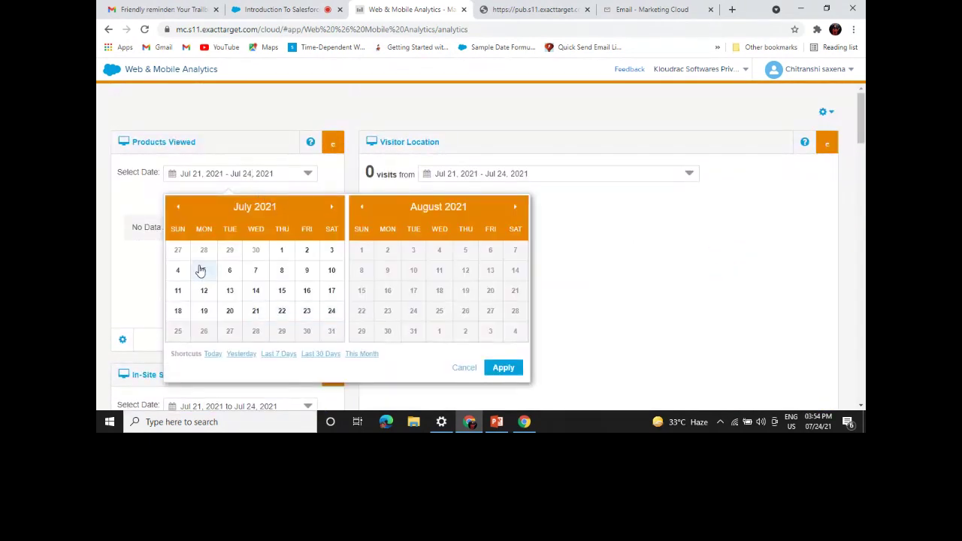
{"action": "left_click", "coordinate": [282, 272]}
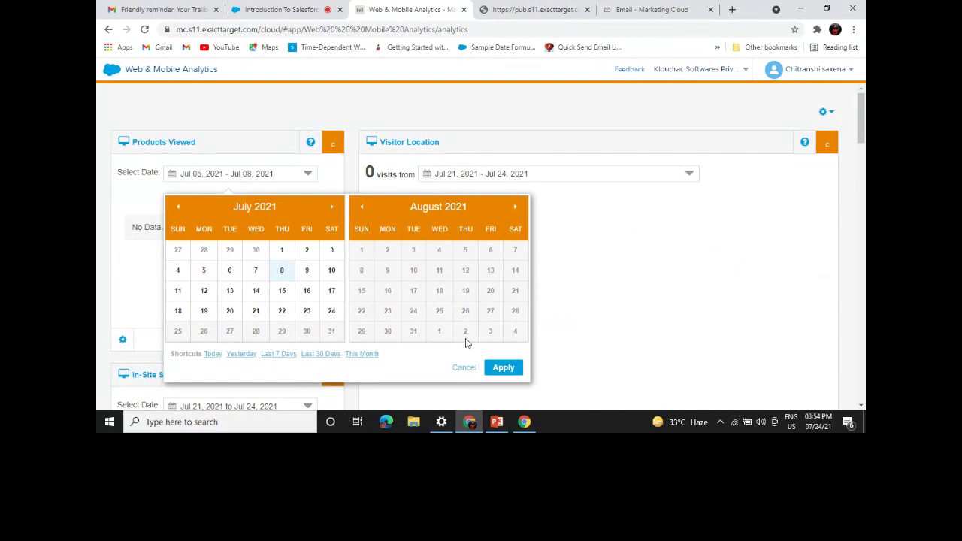
{"action": "left_click", "coordinate": [502, 368]}
Look through the other analytics widgets, such as Referring Sites, Visitors By Day, Device Breakdown, Email Conversion Tracking and Products Purchased.
{"action": "scroll", "coordinate": [567, 325], "scroll_direction": "down", "scroll_amount": 4}
{"action": "scroll", "coordinate": [567, 325], "scroll_direction": "down", "scroll_amount": 3}
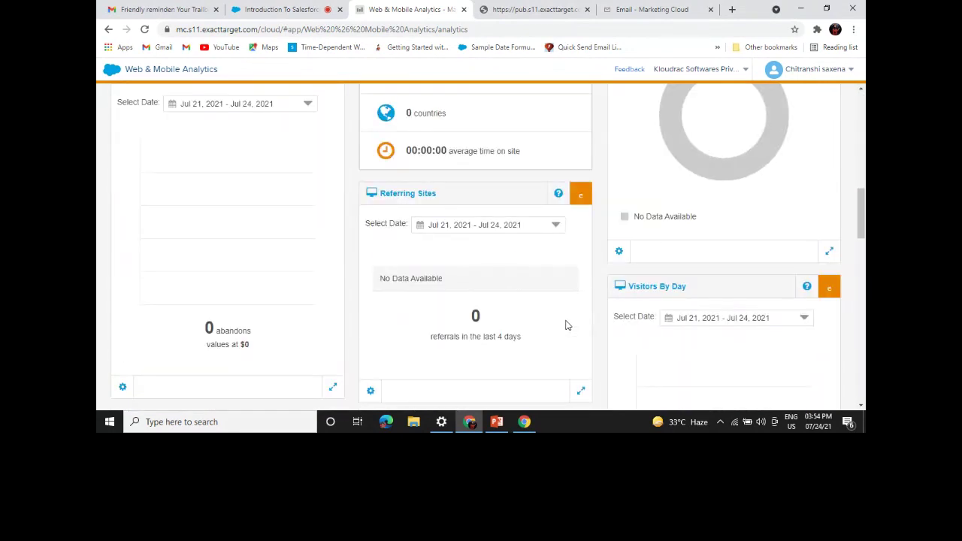
{"action": "scroll", "coordinate": [571, 318], "scroll_direction": "down", "scroll_amount": 6}
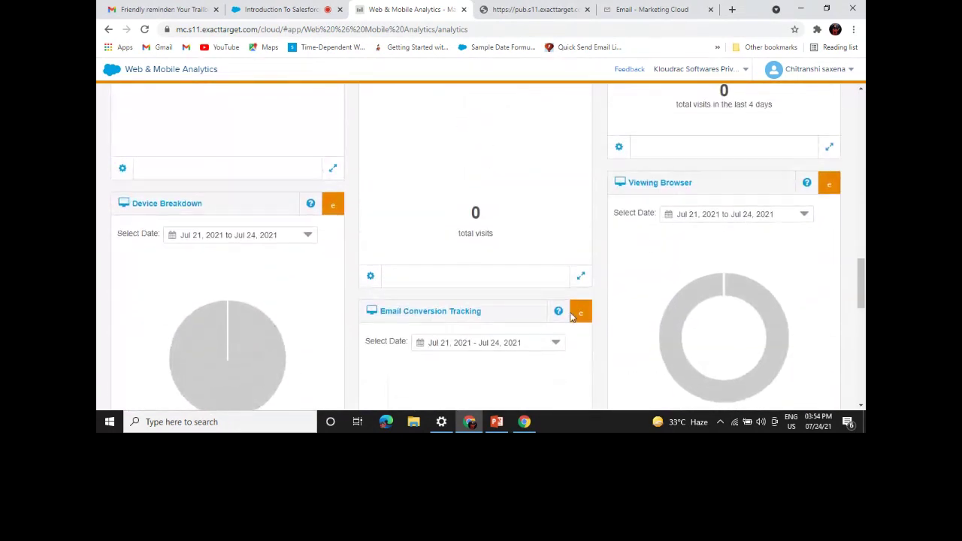
{"action": "left_click_drag", "start_coordinate": [719, 191], "coordinate": [694, 197]}
{"action": "scroll", "coordinate": [526, 291], "scroll_direction": "down", "scroll_amount": 5}
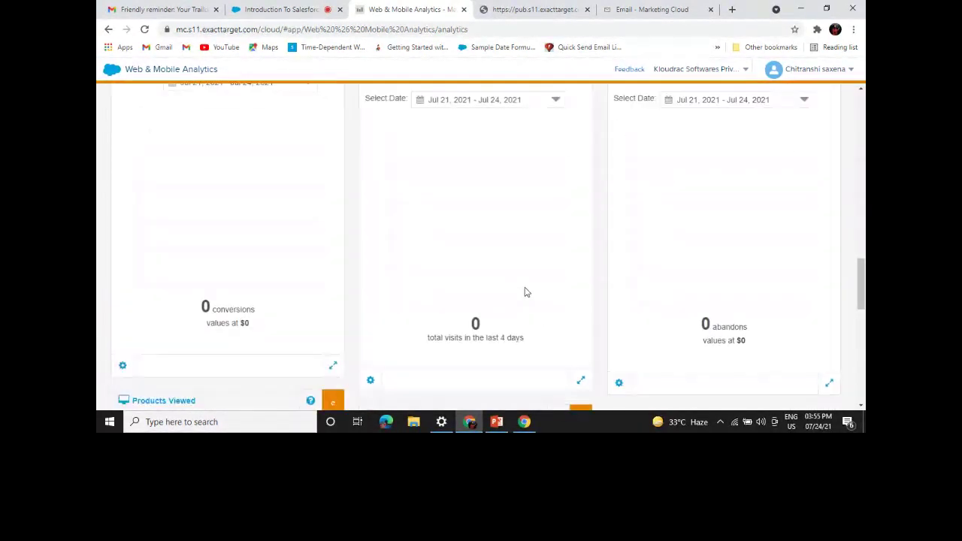
{"action": "scroll", "coordinate": [482, 271], "scroll_direction": "down", "scroll_amount": 3}
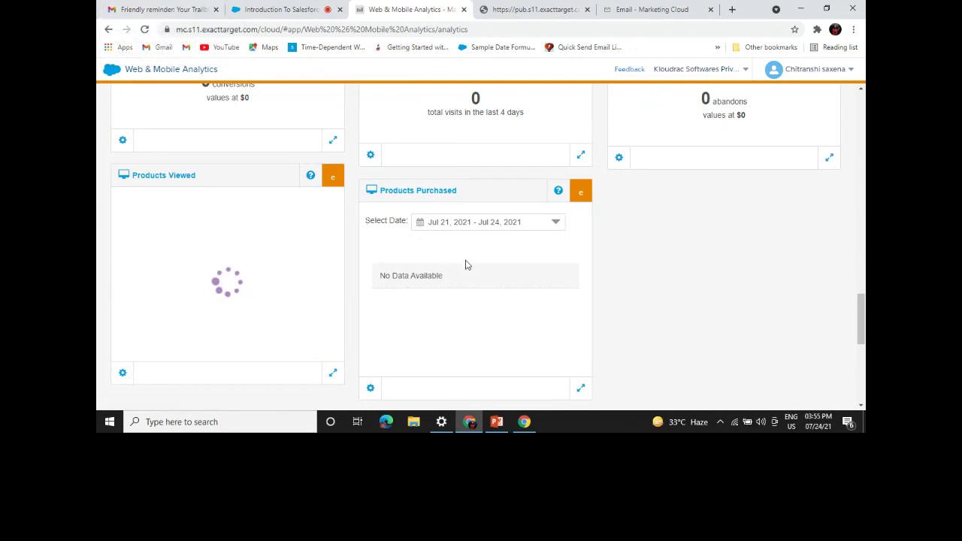
{"action": "scroll", "coordinate": [404, 264], "scroll_direction": "down", "scroll_amount": 4}
{"action": "scroll", "coordinate": [405, 265], "scroll_direction": "up", "scroll_amount": 5}
{"action": "scroll", "coordinate": [404, 265], "scroll_direction": "up", "scroll_amount": 10}
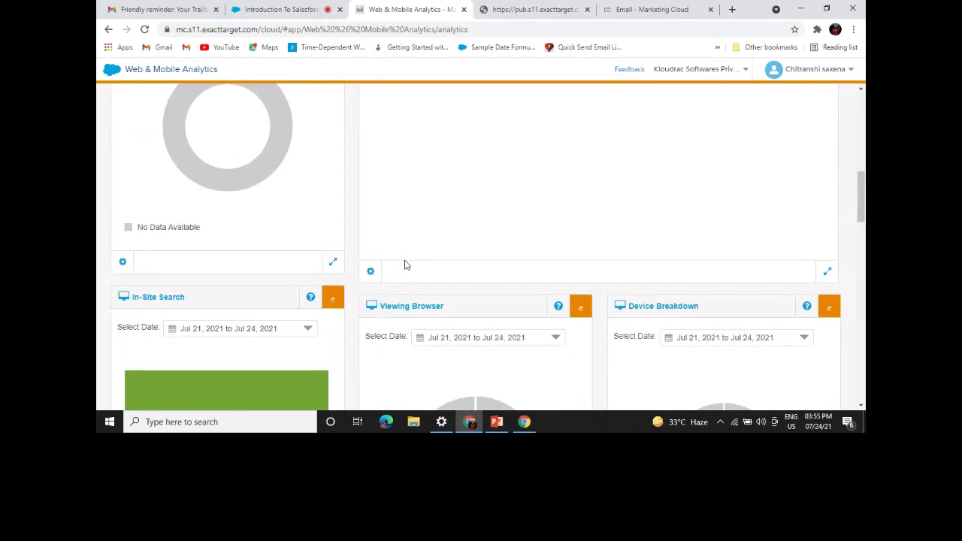
{"action": "scroll", "coordinate": [404, 264], "scroll_direction": "up", "scroll_amount": 3}
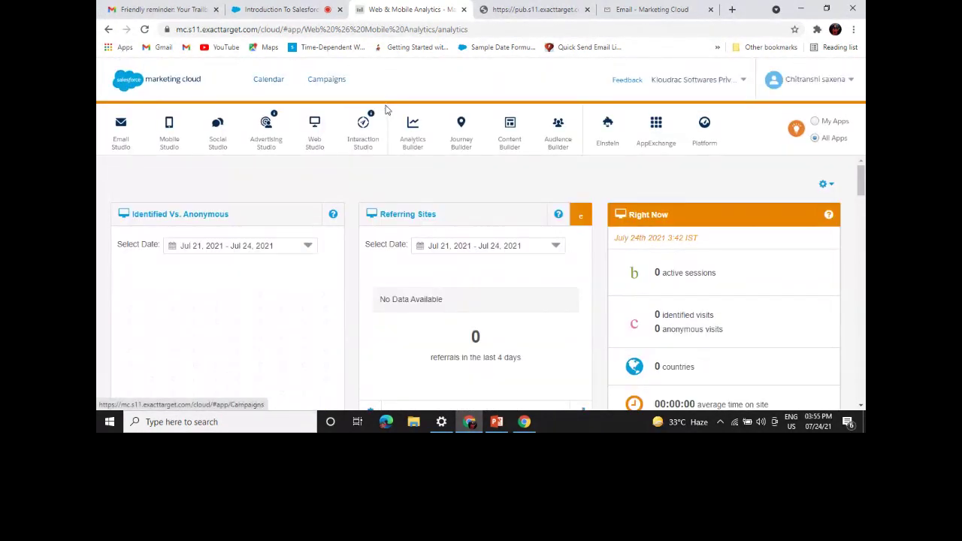
Open Reports from Analytics Builder and look over the report shortcuts, catalog categories and saved reports.
{"action": "mouse_move", "coordinate": [406, 132]}
{"action": "left_click", "coordinate": [421, 187]}
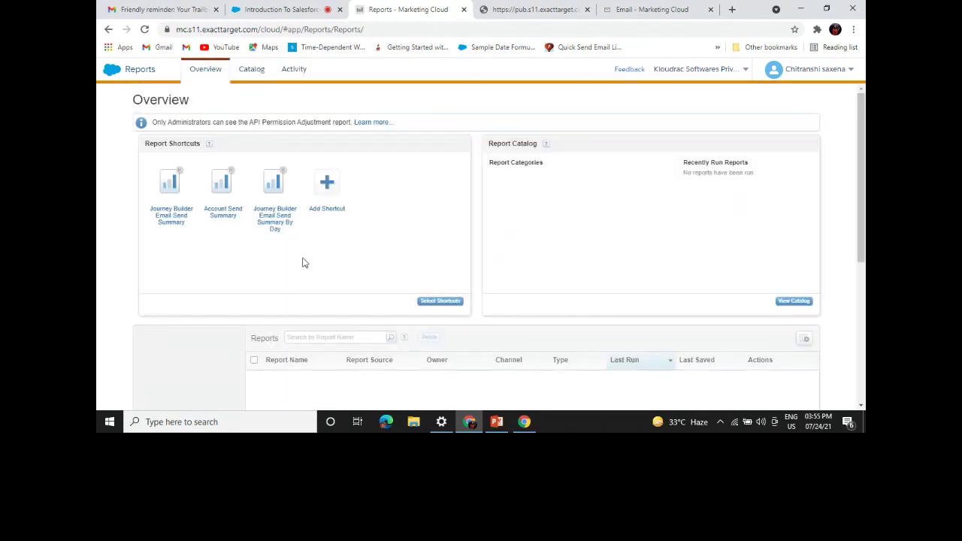
{"action": "scroll", "coordinate": [330, 261], "scroll_direction": "down", "scroll_amount": 3}
{"action": "scroll", "coordinate": [335, 261], "scroll_direction": "up", "scroll_amount": 4}
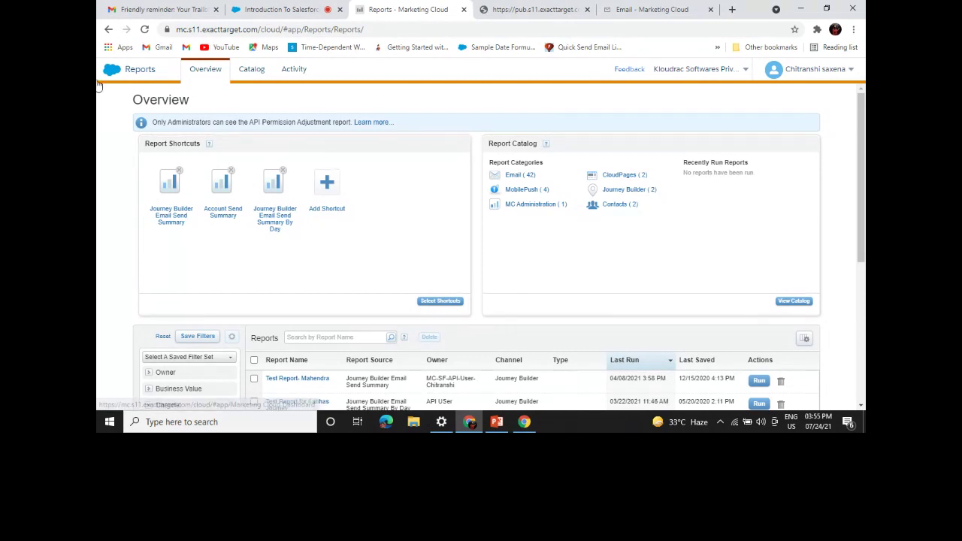
Open Automation Studio from Journey Builder.
{"action": "mouse_move", "coordinate": [99, 87]}
{"action": "mouse_move", "coordinate": [460, 130]}
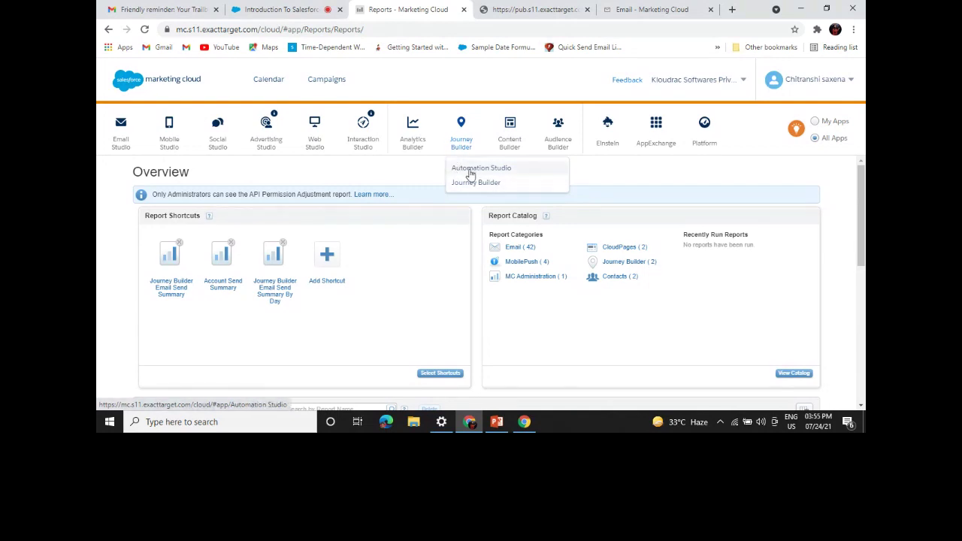
{"action": "left_click", "coordinate": [471, 170]}
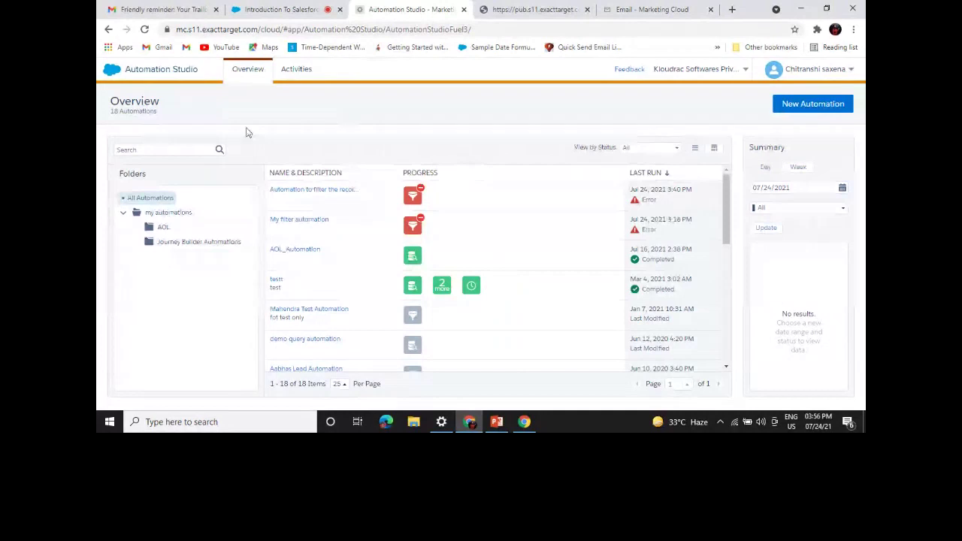
Open the Activities area and examine the activity types offered for creating a new activity.
{"action": "left_click", "coordinate": [292, 68]}
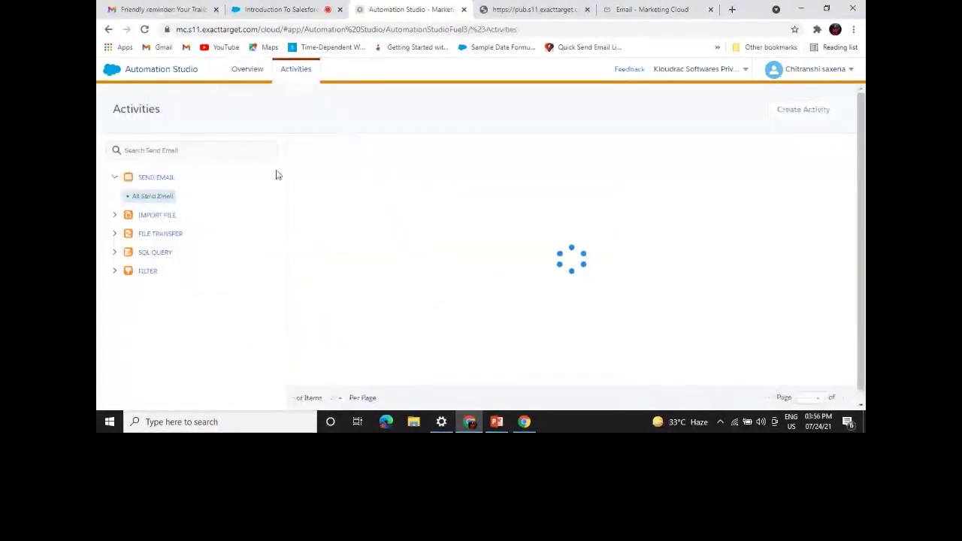
{"action": "left_click", "coordinate": [158, 181]}
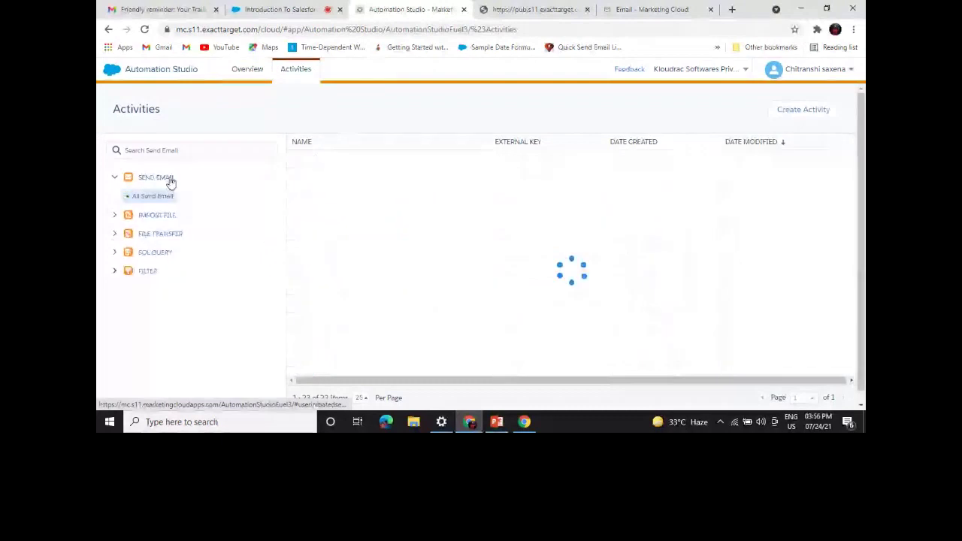
{"action": "left_click", "coordinate": [795, 112]}
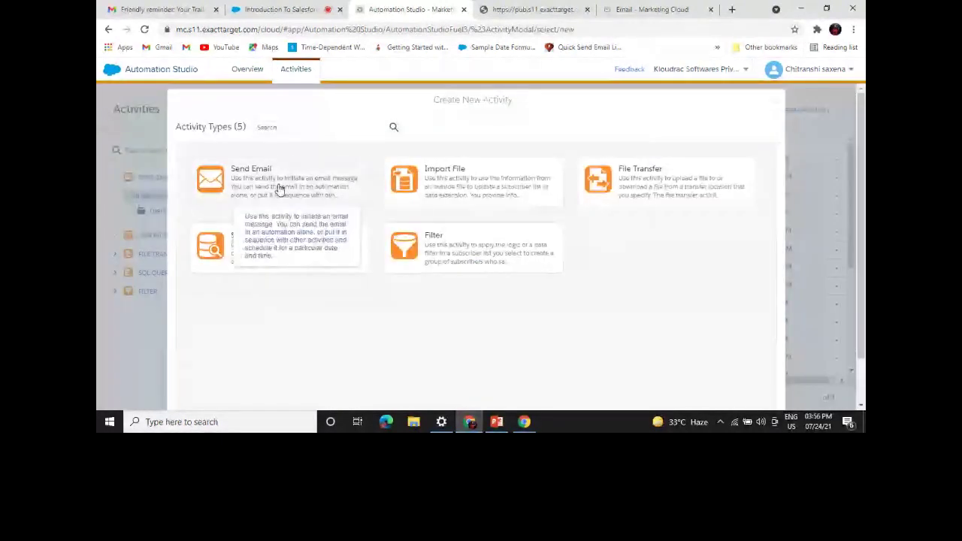
{"action": "scroll", "coordinate": [490, 249], "scroll_direction": "down", "scroll_amount": 1}
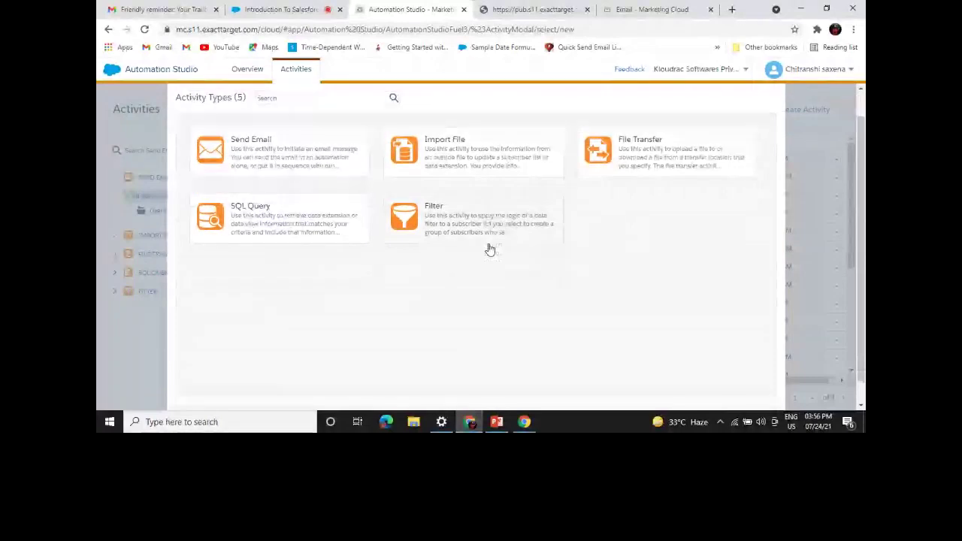
{"action": "scroll", "coordinate": [481, 248], "scroll_direction": "up", "scroll_amount": 1}
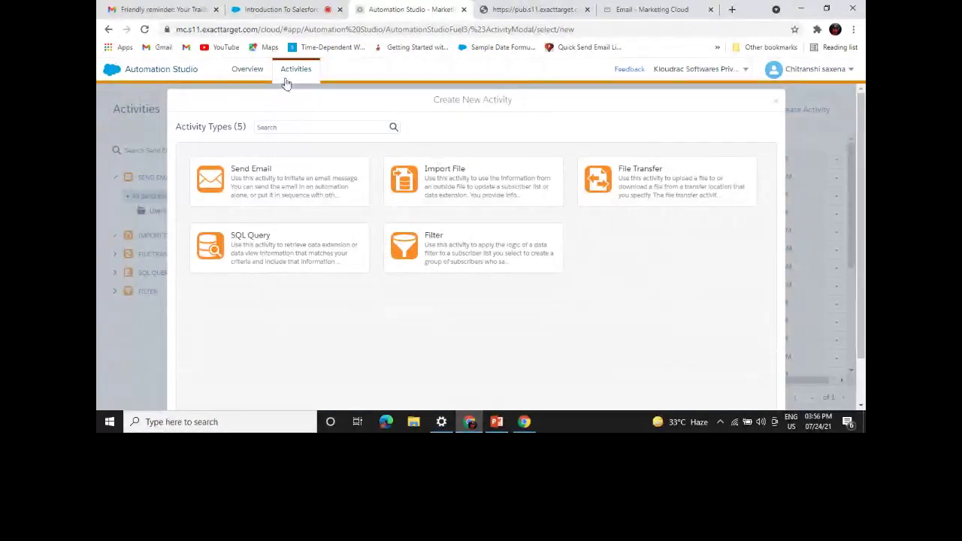
Start a new automation with Schedule as its starting source and view the schedule definition settings.
{"action": "left_click", "coordinate": [254, 70]}
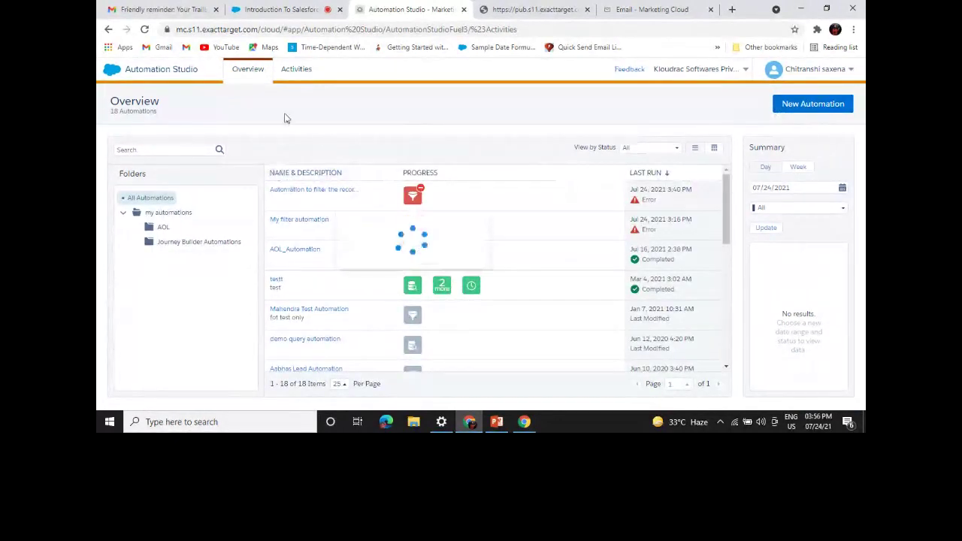
{"action": "left_click", "coordinate": [810, 106]}
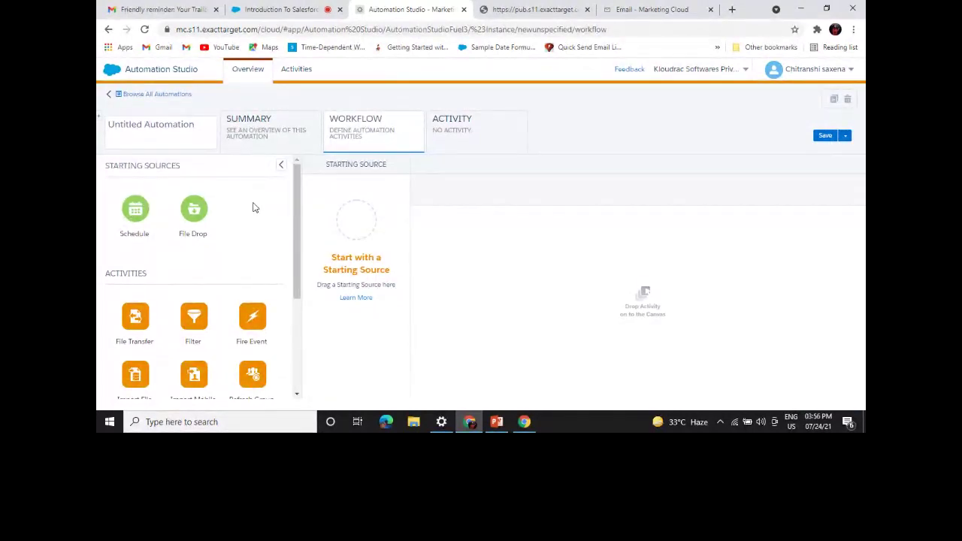
{"action": "left_click_drag", "start_coordinate": [148, 216], "coordinate": [361, 227]}
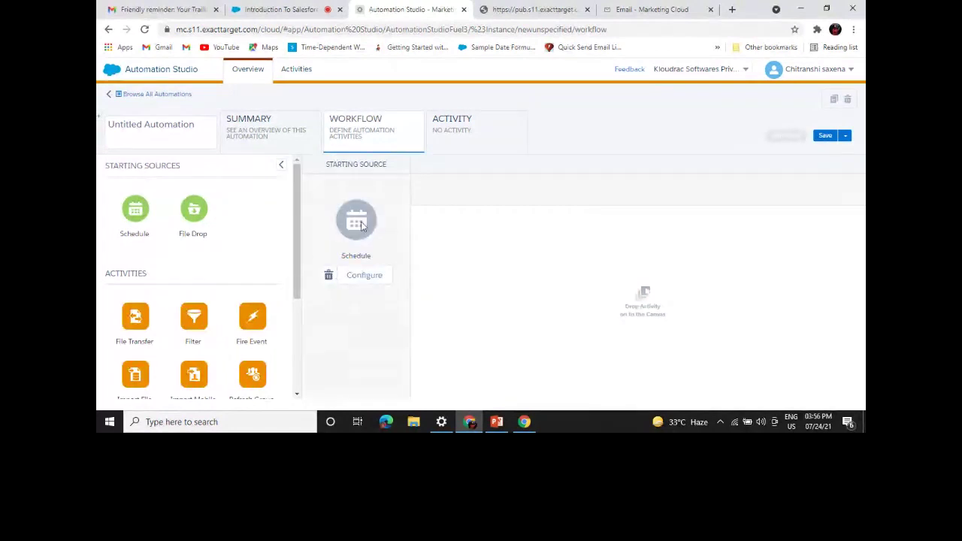
{"action": "left_click", "coordinate": [359, 276]}
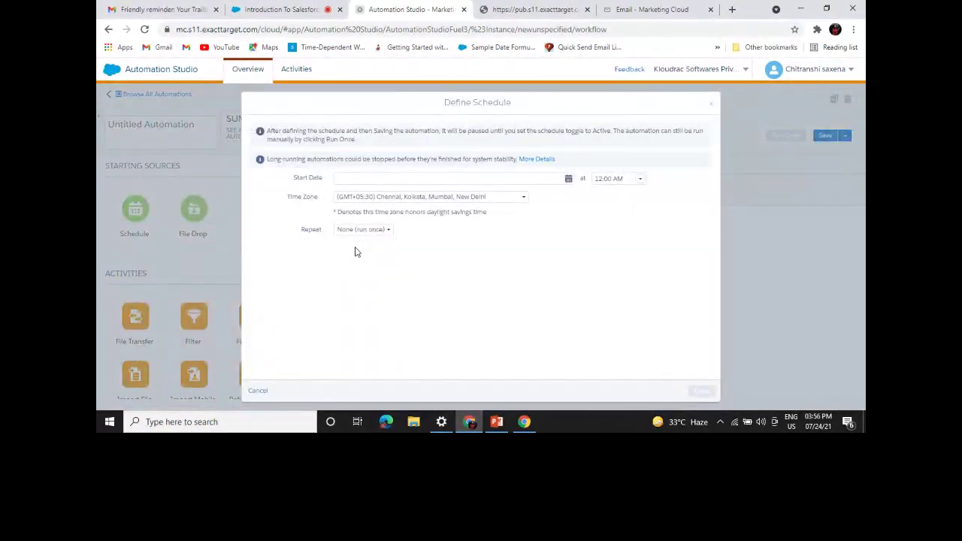
{"action": "left_click", "coordinate": [712, 104]}
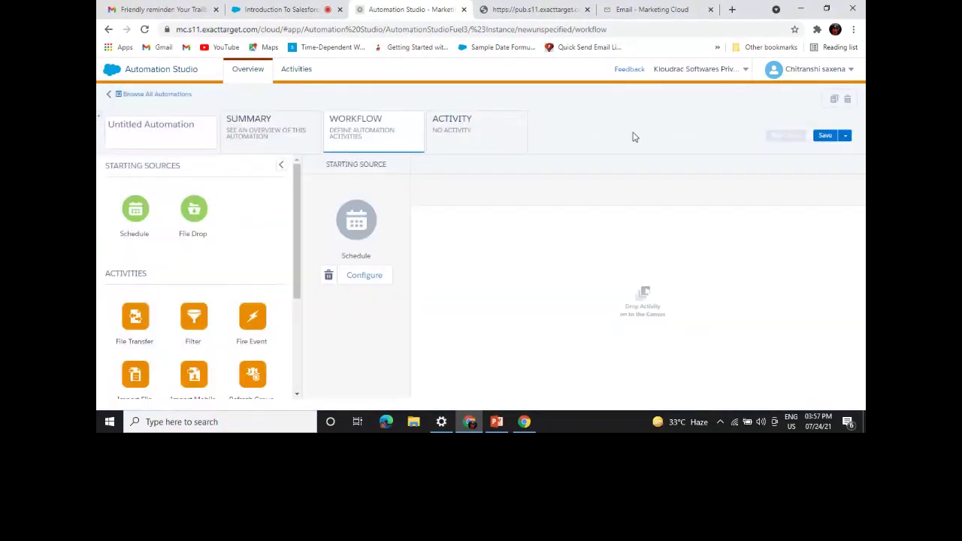
Replace the Schedule starting source with File Drop and view its Use Filename Pattern option without completing the setup.
{"action": "left_click_drag", "start_coordinate": [194, 213], "coordinate": [339, 282]}
{"action": "left_click", "coordinate": [330, 277]}
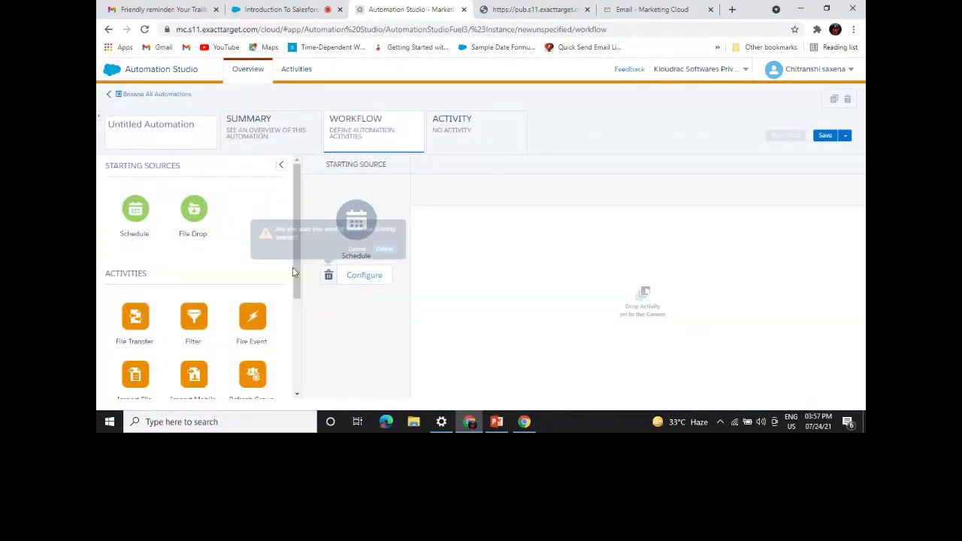
{"action": "left_click", "coordinate": [384, 249]}
{"action": "left_click_drag", "start_coordinate": [194, 209], "coordinate": [366, 225]}
{"action": "left_click", "coordinate": [365, 276]}
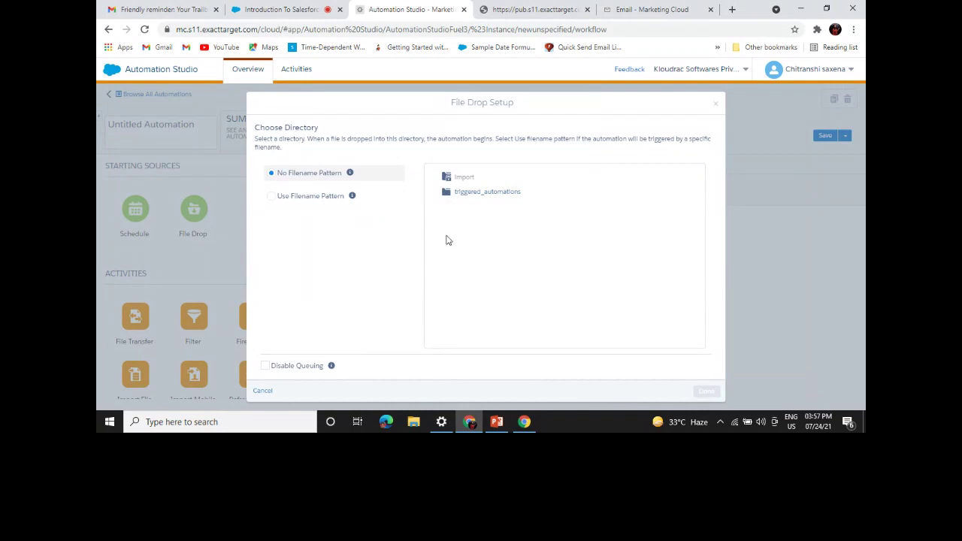
{"action": "left_click", "coordinate": [271, 198]}
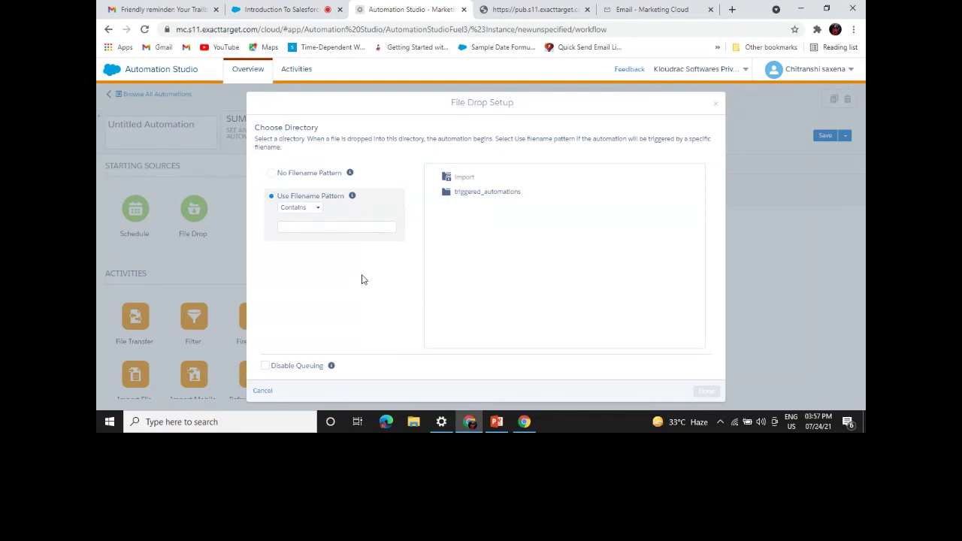
{"action": "left_click", "coordinate": [716, 103]}
Look over the available activities and add a File Transfer activity as step 1 of the automation.
{"action": "scroll", "coordinate": [281, 271], "scroll_direction": "down", "scroll_amount": 3}
{"action": "scroll", "coordinate": [282, 271], "scroll_direction": "up", "scroll_amount": 4}
{"action": "scroll", "coordinate": [282, 271], "scroll_direction": "down", "scroll_amount": 3}
{"action": "scroll", "coordinate": [282, 270], "scroll_direction": "up", "scroll_amount": 2}
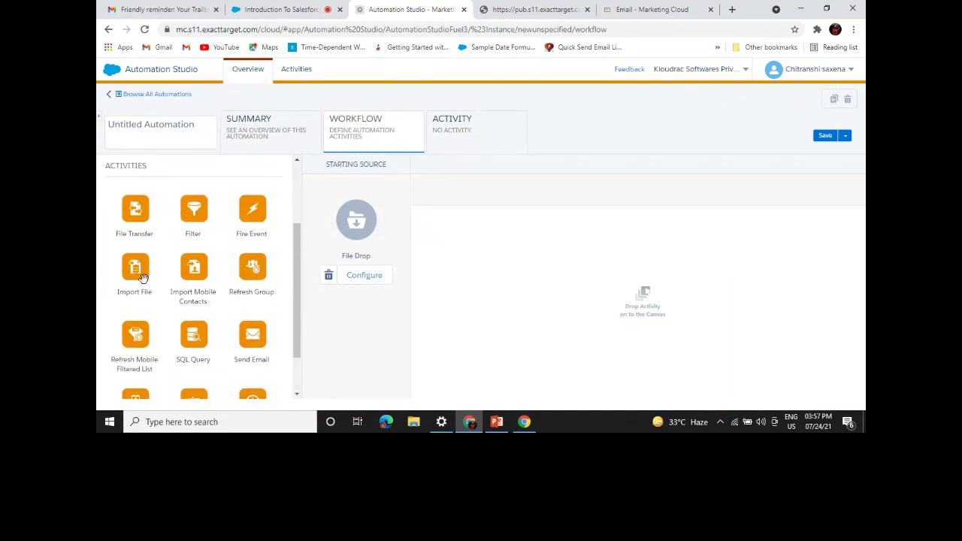
{"action": "scroll", "coordinate": [143, 278], "scroll_direction": "down", "scroll_amount": 2}
{"action": "scroll", "coordinate": [142, 278], "scroll_direction": "up", "scroll_amount": 2}
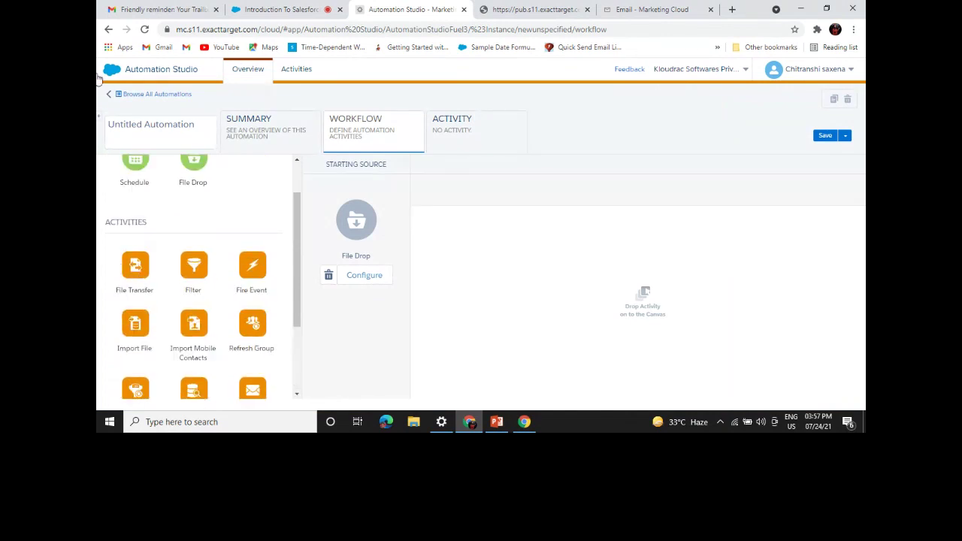
{"action": "mouse_move", "coordinate": [102, 76]}
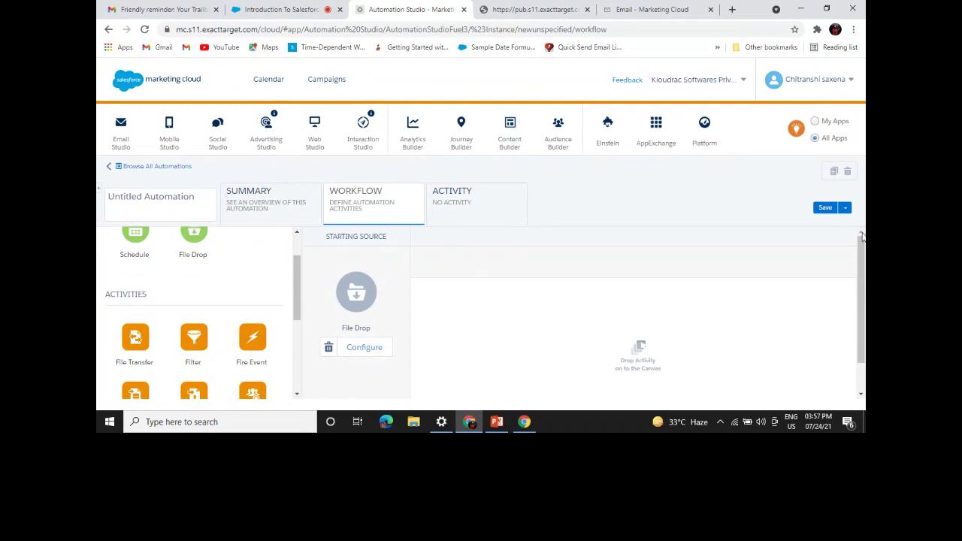
{"action": "left_click_drag", "start_coordinate": [135, 338], "coordinate": [469, 310]}
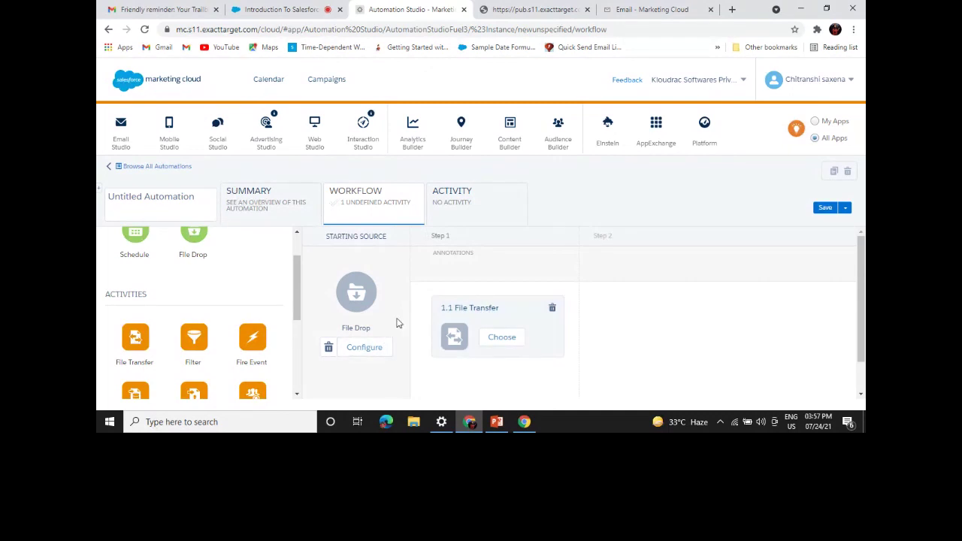
Add a Send Email activity as step 2 and place a SQL Query activity below it in the same step.
{"action": "scroll", "coordinate": [204, 363], "scroll_direction": "down", "scroll_amount": 3}
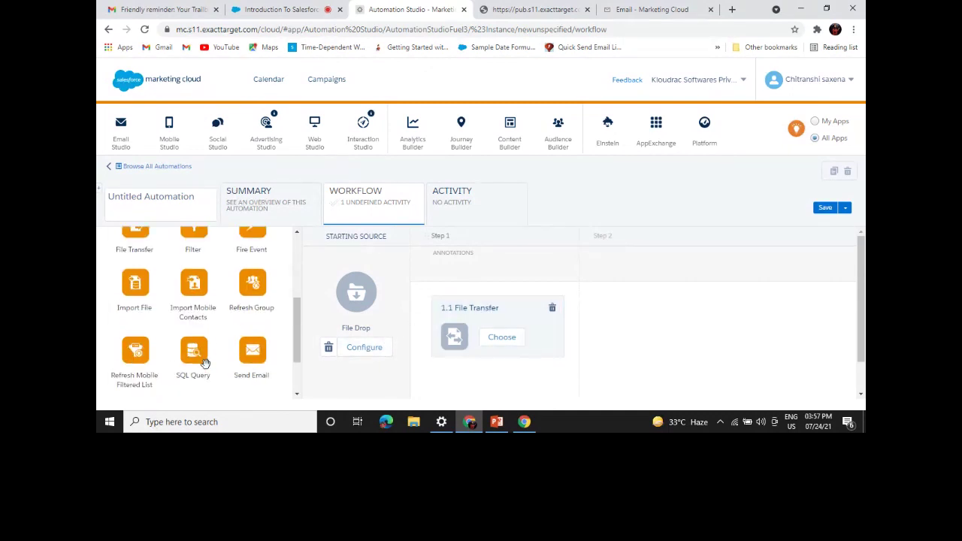
{"action": "scroll", "coordinate": [135, 323], "scroll_direction": "down", "scroll_amount": 2}
{"action": "left_click_drag", "start_coordinate": [252, 282], "coordinate": [676, 314]}
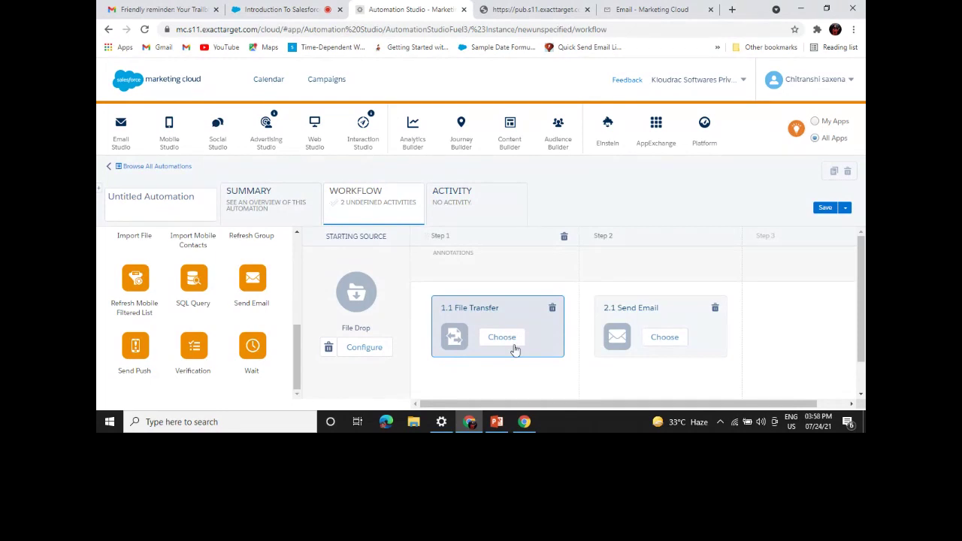
{"action": "left_click_drag", "start_coordinate": [193, 278], "coordinate": [580, 317]}
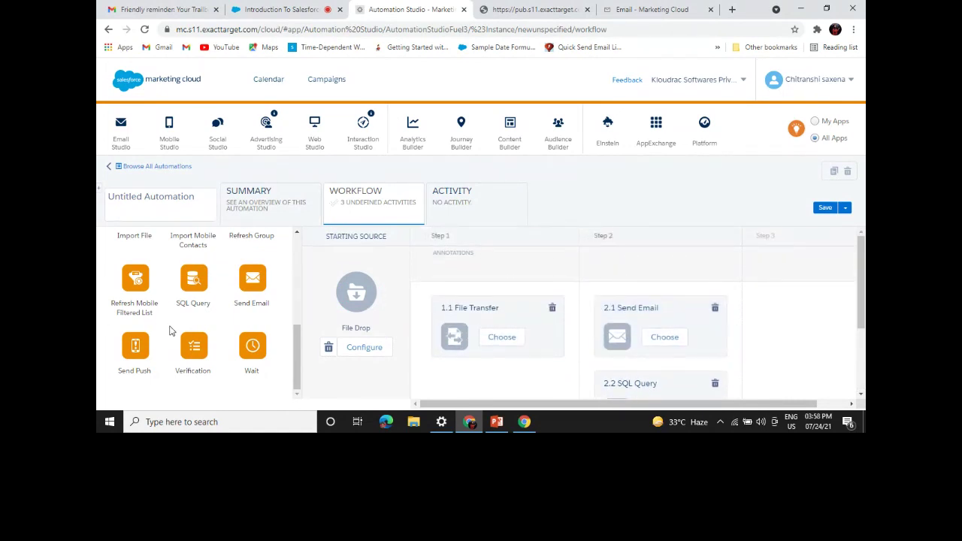
Add a Wait activity as step 3 and a Send Email activity as step 4 of the automation.
{"action": "left_click_drag", "start_coordinate": [253, 345], "coordinate": [471, 320]}
{"action": "left_click_drag", "start_coordinate": [640, 319], "coordinate": [776, 328]}
{"action": "left_click_drag", "start_coordinate": [251, 281], "coordinate": [752, 337]}
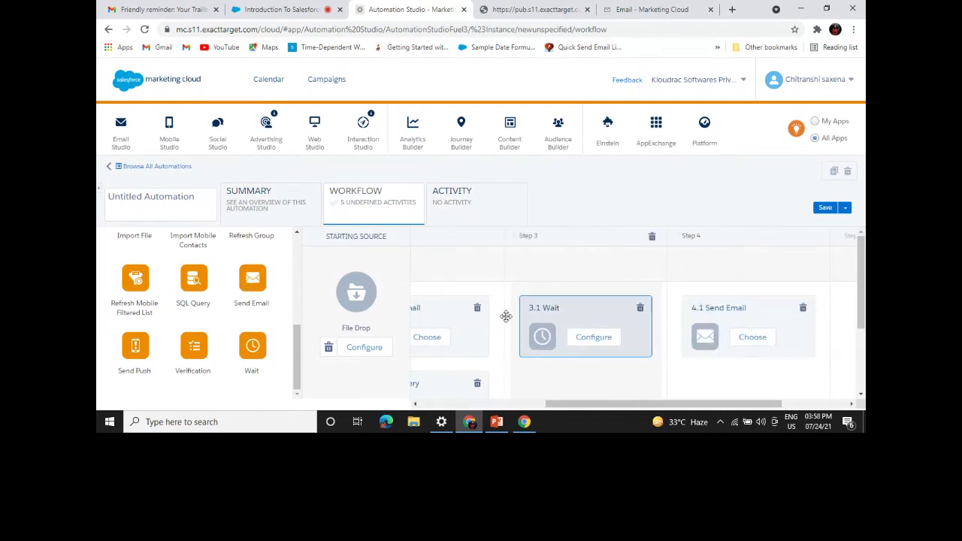
{"action": "left_click_drag", "start_coordinate": [580, 409], "coordinate": [454, 408]}
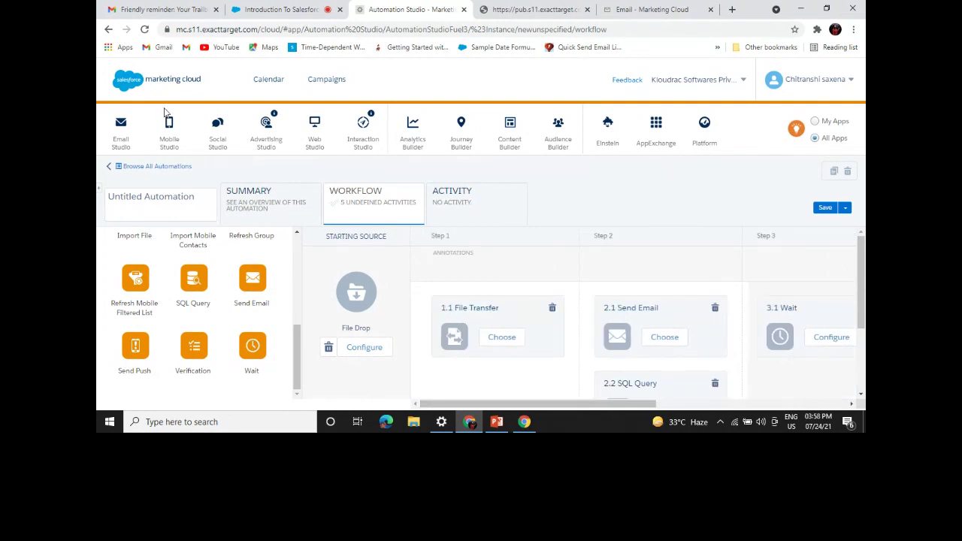
Switch from Automation Studio to Journey Builder and start a new Single Send Journey for email.
{"action": "scroll", "coordinate": [413, 263], "scroll_direction": "down", "scroll_amount": 2}
{"action": "mouse_move", "coordinate": [101, 75]}
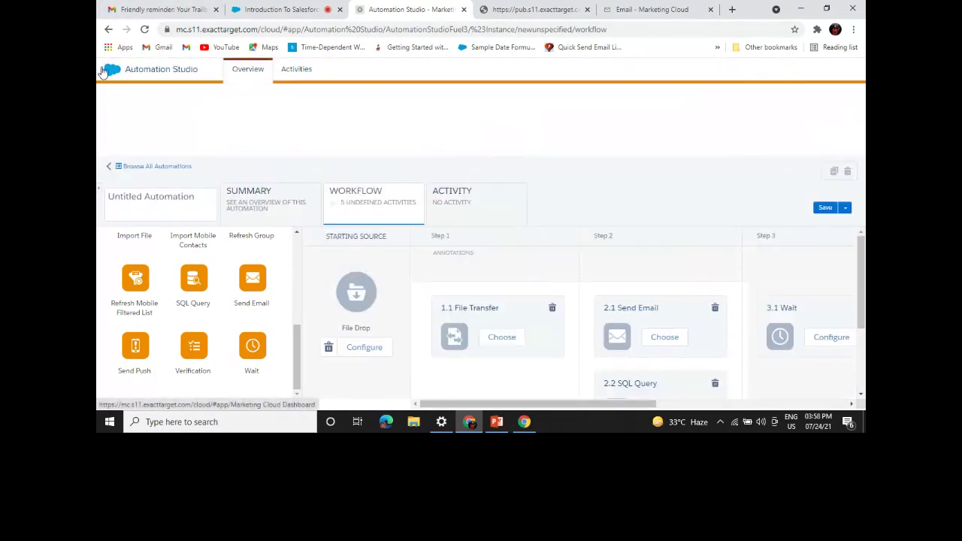
{"action": "mouse_move", "coordinate": [429, 122]}
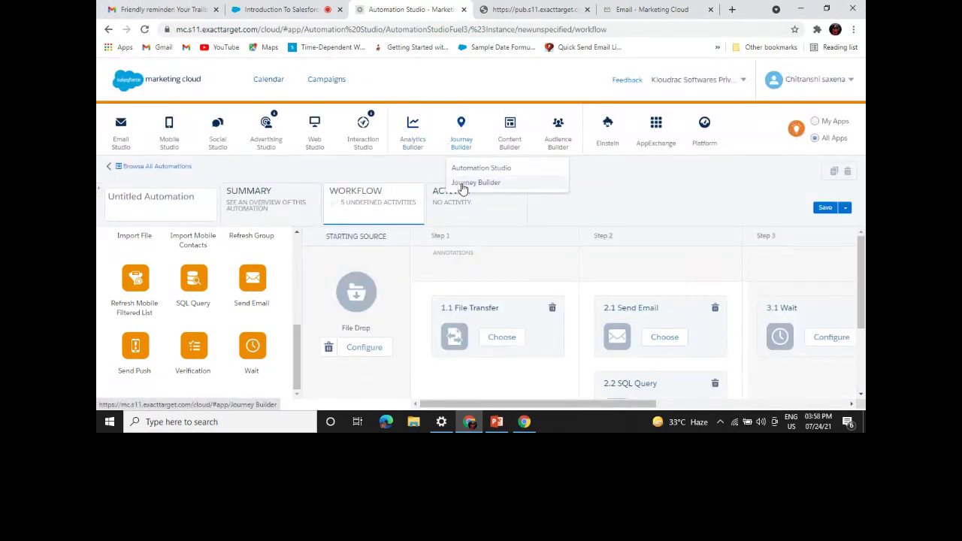
{"action": "left_click", "coordinate": [462, 186]}
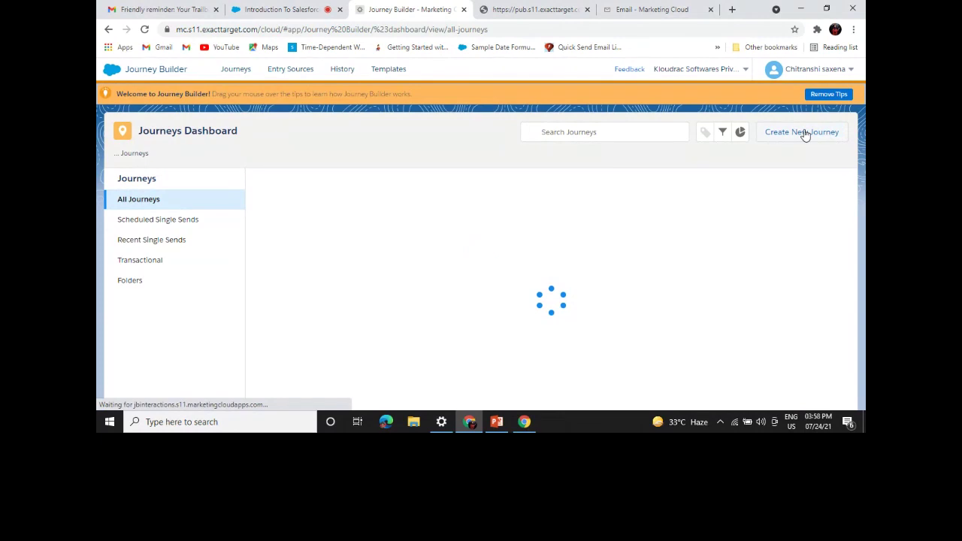
{"action": "left_click", "coordinate": [805, 134]}
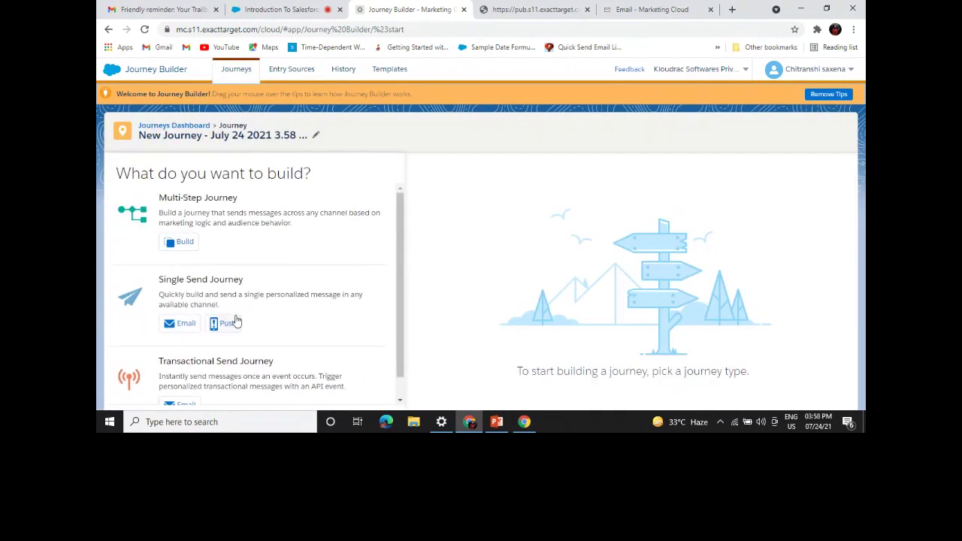
{"action": "scroll", "coordinate": [236, 322], "scroll_direction": "down", "scroll_amount": 1}
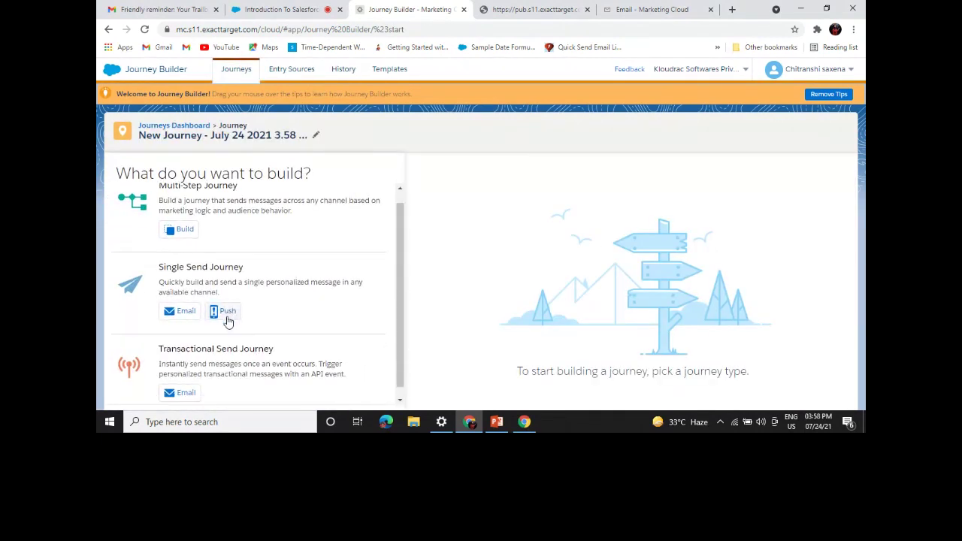
{"action": "left_click", "coordinate": [178, 302]}
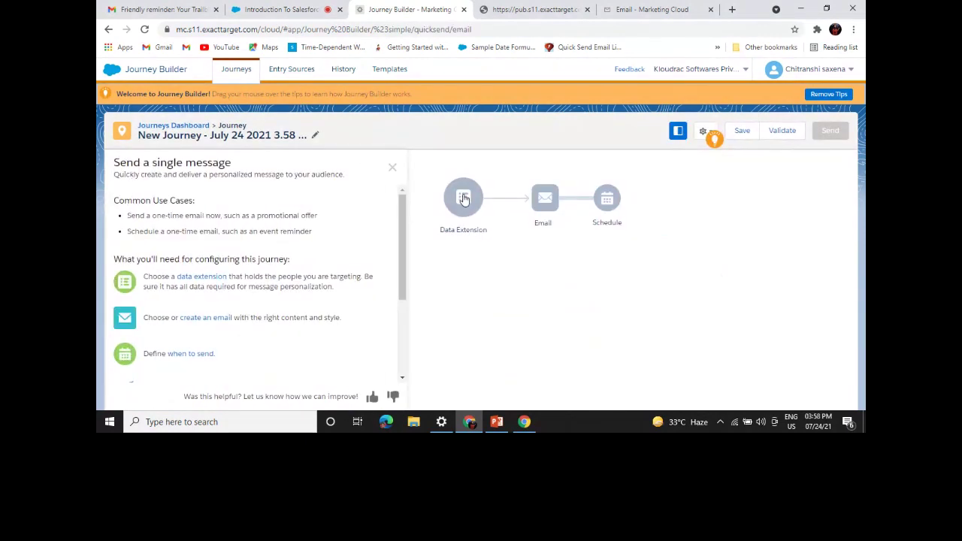
Set the Abandoned Cart data extension as the single-send journey's audience without adding a contact filter.
{"action": "left_click", "coordinate": [464, 198]}
{"action": "scroll", "coordinate": [331, 301], "scroll_direction": "down", "scroll_amount": 2}
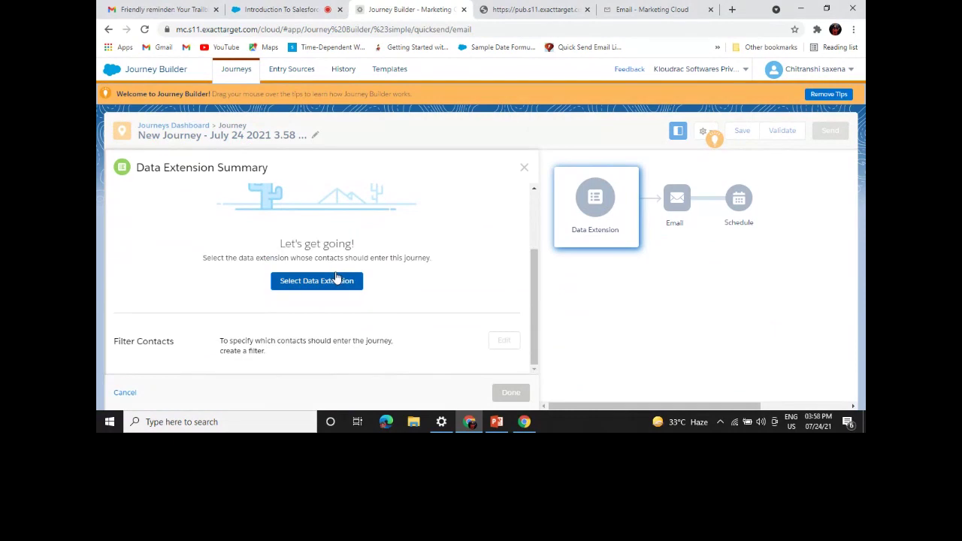
{"action": "left_click", "coordinate": [331, 280]}
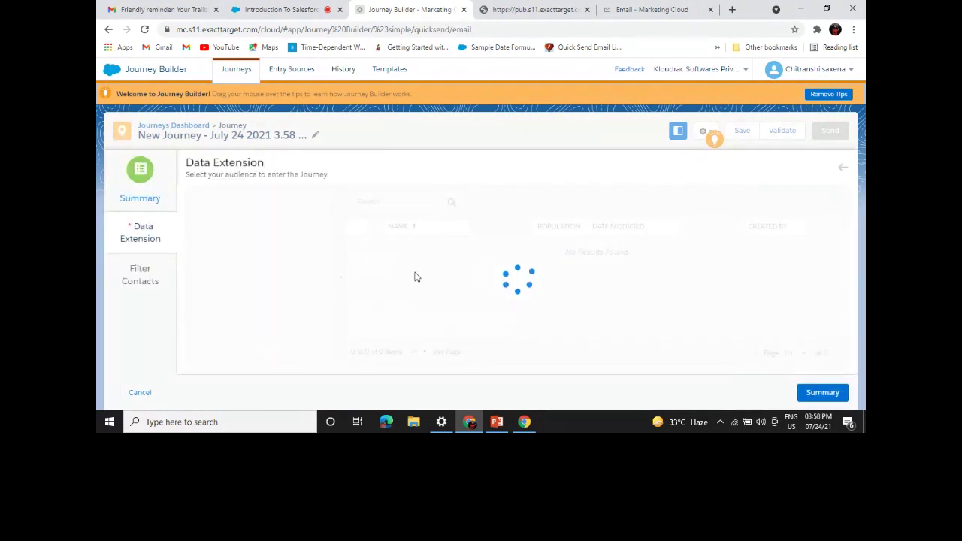
{"action": "left_click", "coordinate": [371, 251]}
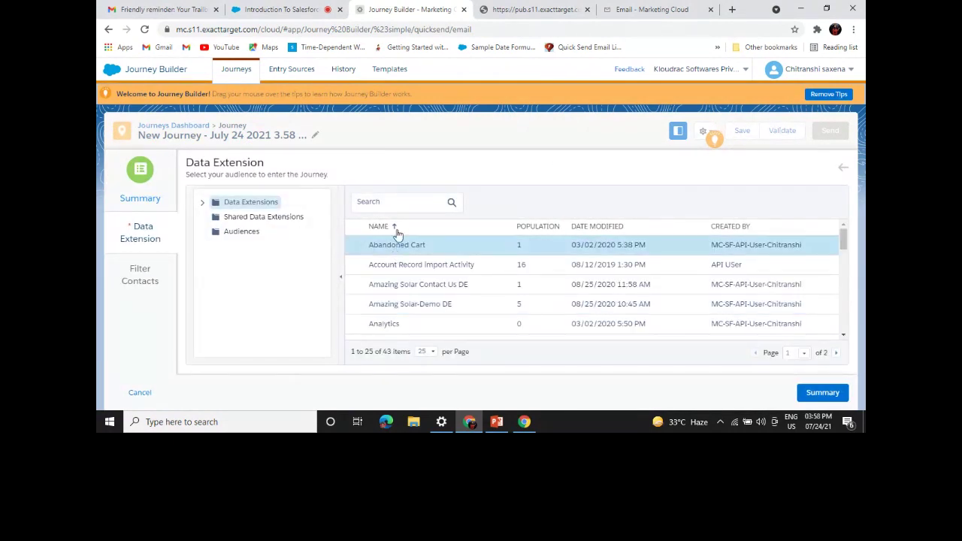
{"action": "left_click", "coordinate": [409, 248]}
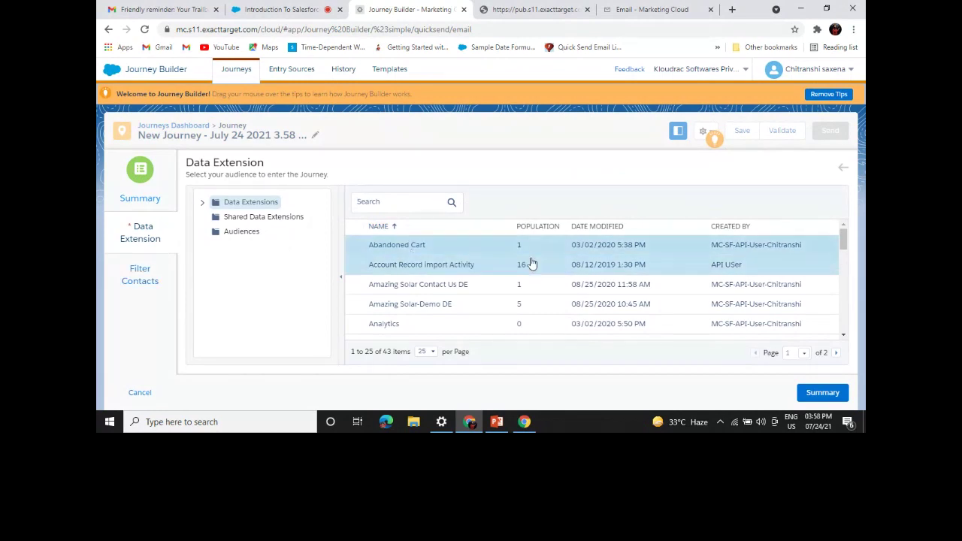
{"action": "left_click", "coordinate": [815, 392]}
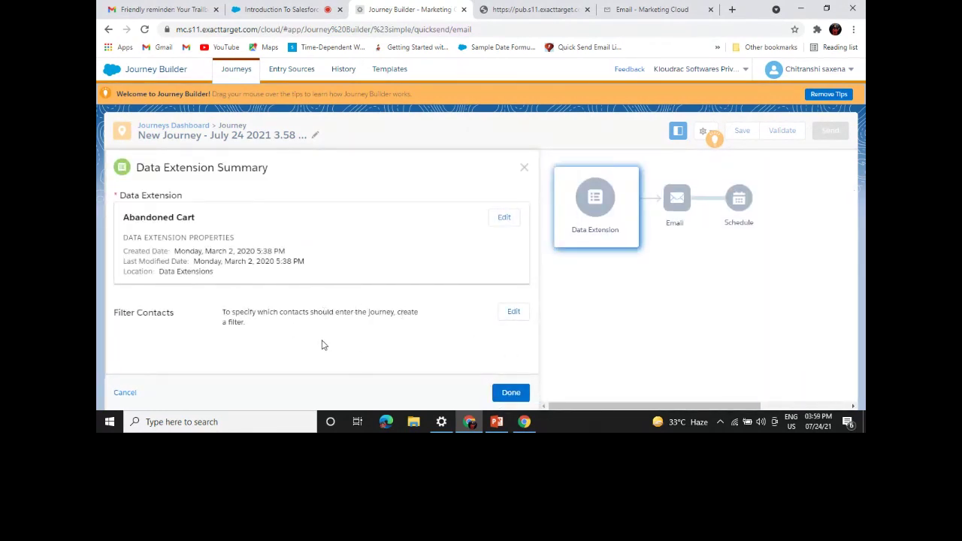
{"action": "left_click", "coordinate": [515, 396]}
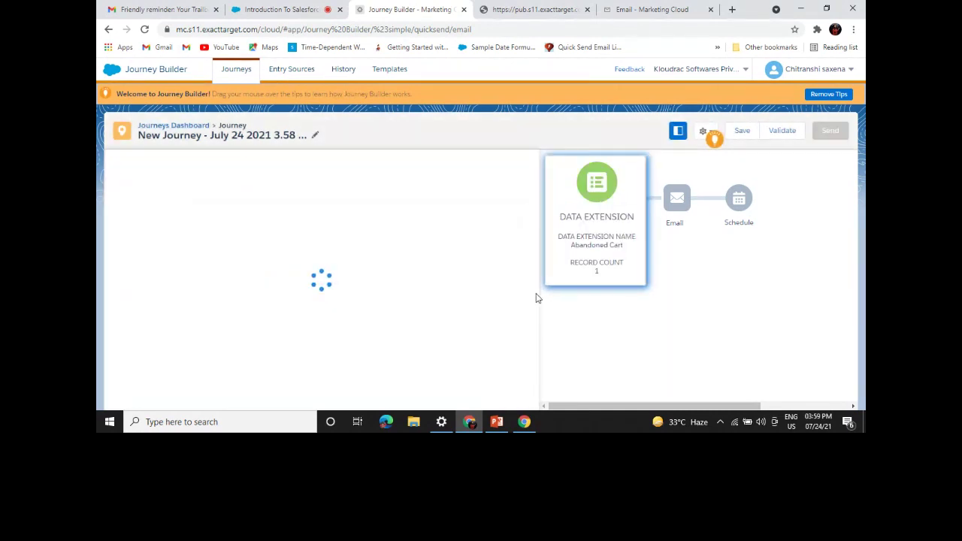
Look over the single-send setup guidance and try to open the journey's Email activity for configuration.
{"action": "scroll", "coordinate": [339, 350], "scroll_direction": "down", "scroll_amount": 4}
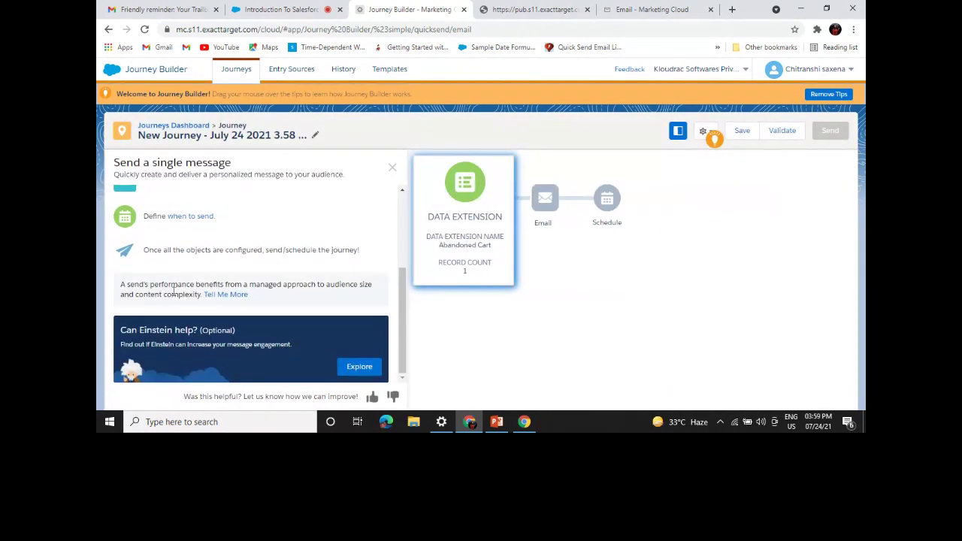
{"action": "scroll", "coordinate": [120, 297], "scroll_direction": "up", "scroll_amount": 3}
{"action": "left_click_drag", "start_coordinate": [120, 297], "coordinate": [543, 195]}
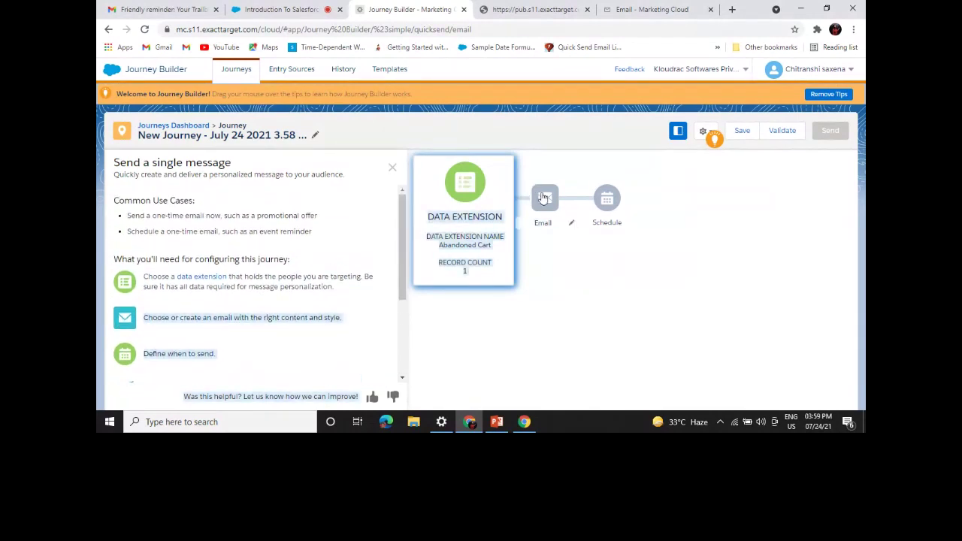
{"action": "left_click", "coordinate": [547, 197]}
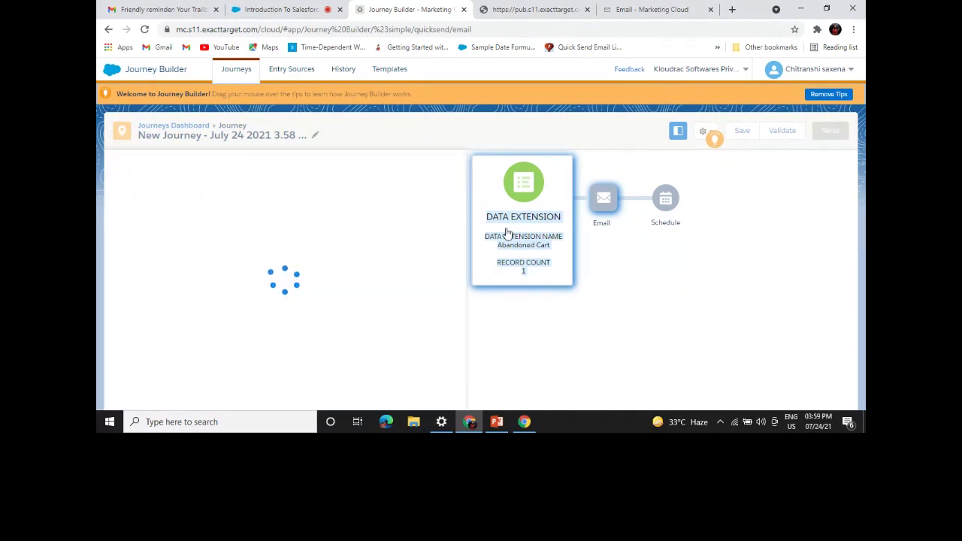
{"action": "left_click", "coordinate": [484, 215]}
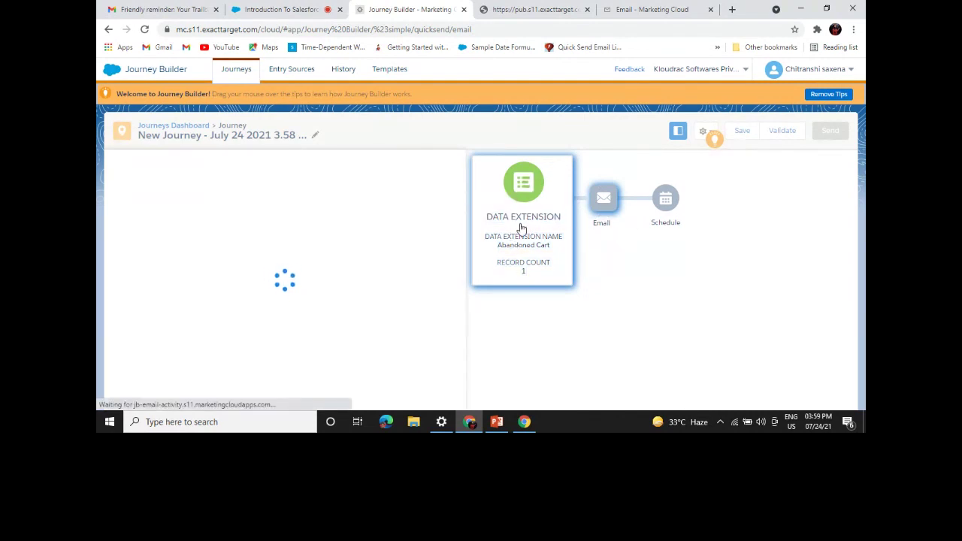
Leave the single-send journey, start a new Multi-Step Journey and add CloudPages as its entry source.
{"action": "left_click", "coordinate": [231, 75]}
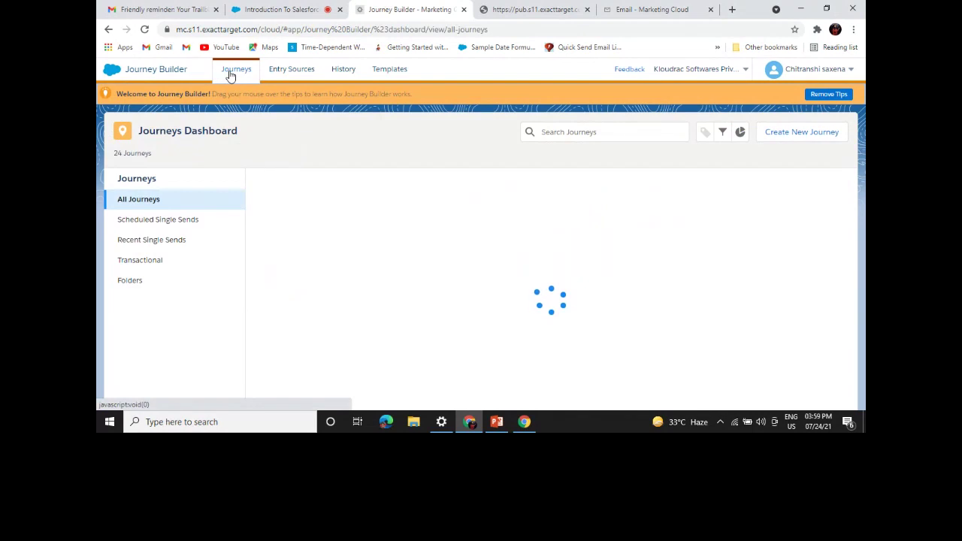
{"action": "left_click", "coordinate": [806, 133]}
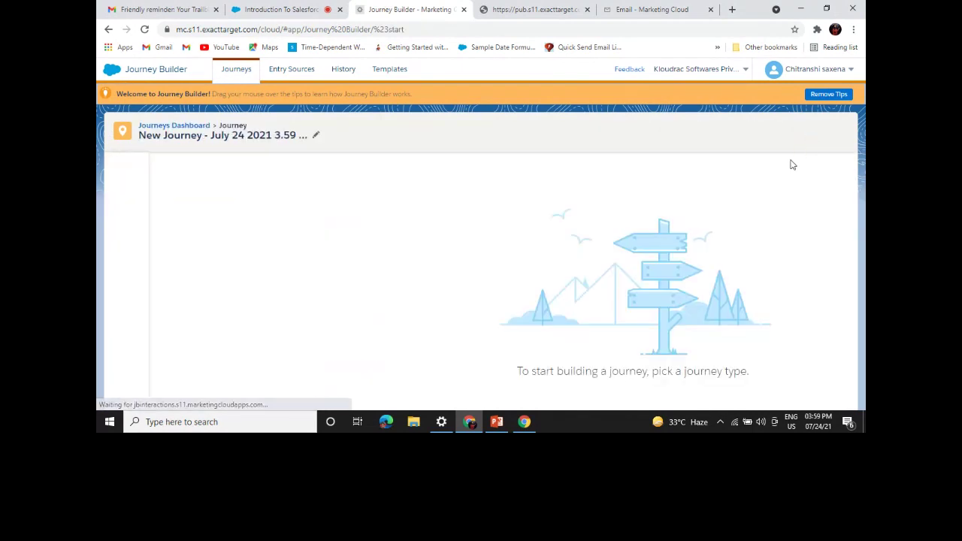
{"action": "left_click", "coordinate": [173, 241]}
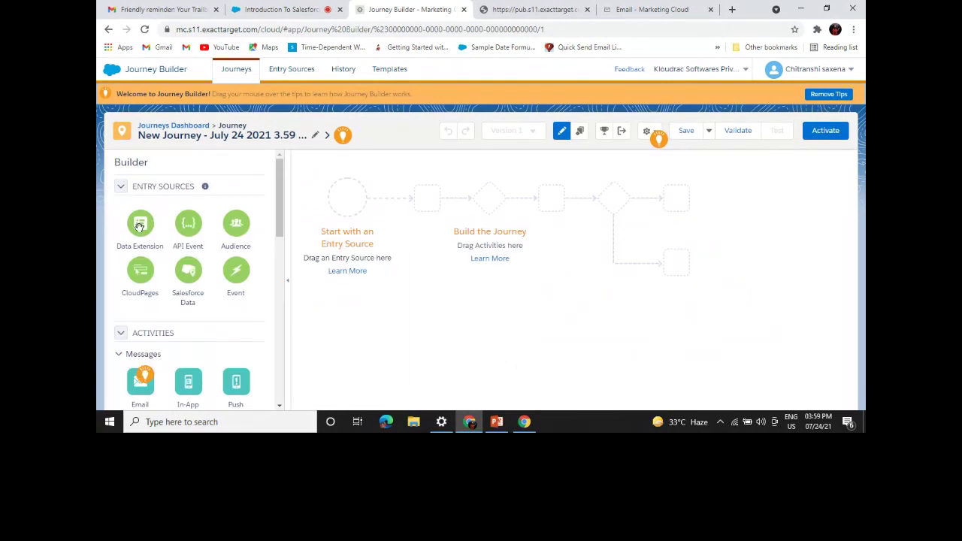
{"action": "scroll", "coordinate": [151, 231], "scroll_direction": "down", "scroll_amount": 1}
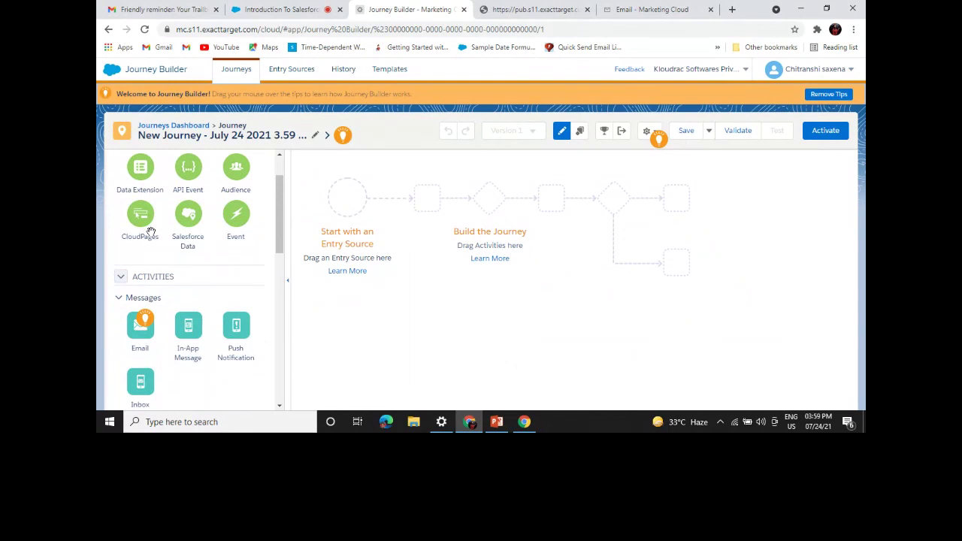
{"action": "scroll", "coordinate": [120, 227], "scroll_direction": "up", "scroll_amount": 1}
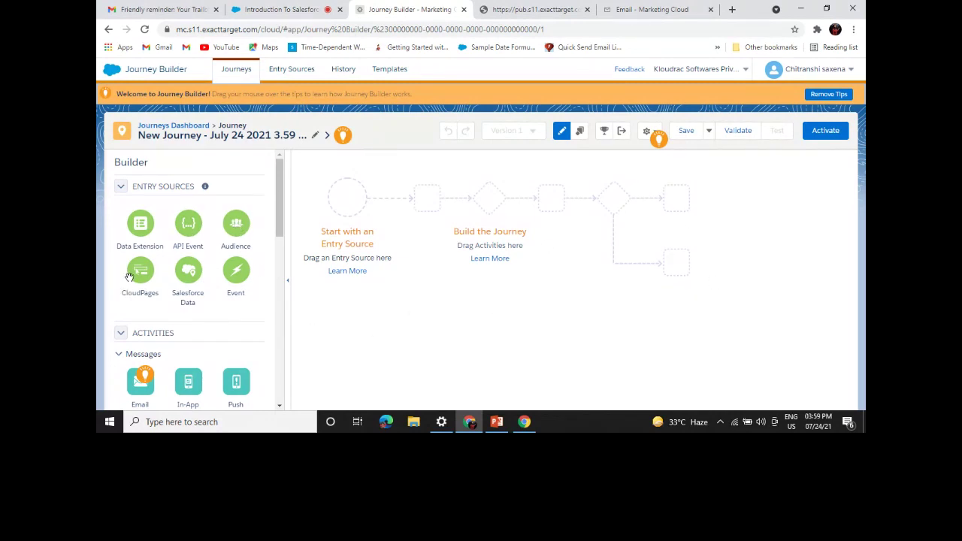
{"action": "left_click_drag", "start_coordinate": [130, 277], "coordinate": [347, 197]}
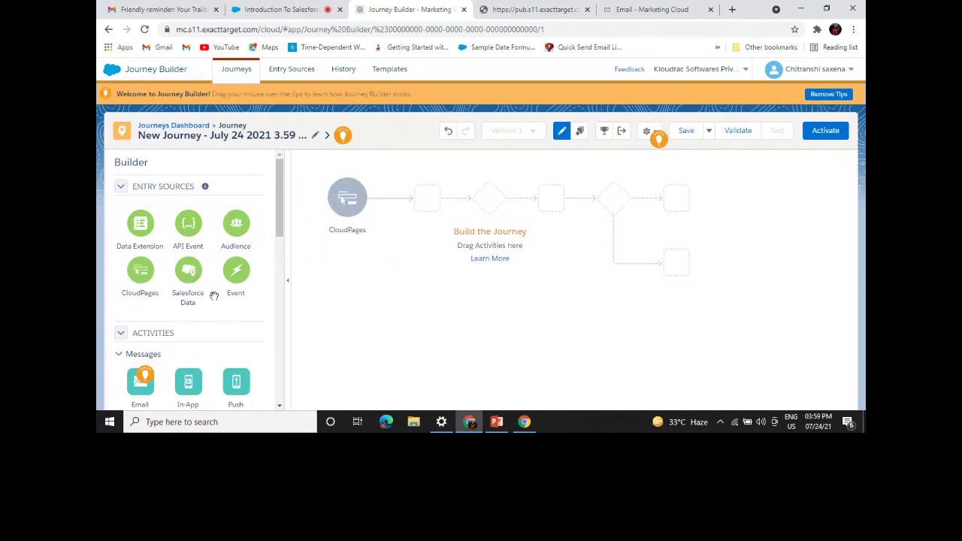
Add an Email activity directly after the CloudPages entry source, ahead of the 1 day wait.
{"action": "scroll", "coordinate": [191, 328], "scroll_direction": "down", "scroll_amount": 1}
{"action": "scroll", "coordinate": [203, 292], "scroll_direction": "up", "scroll_amount": 1}
{"action": "scroll", "coordinate": [203, 267], "scroll_direction": "down", "scroll_amount": 2}
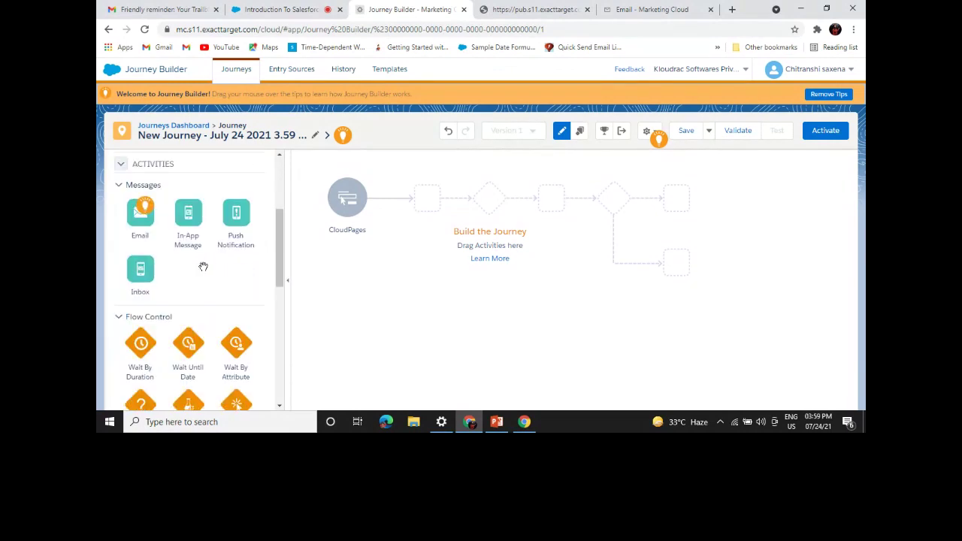
{"action": "mouse_move", "coordinate": [134, 221]}
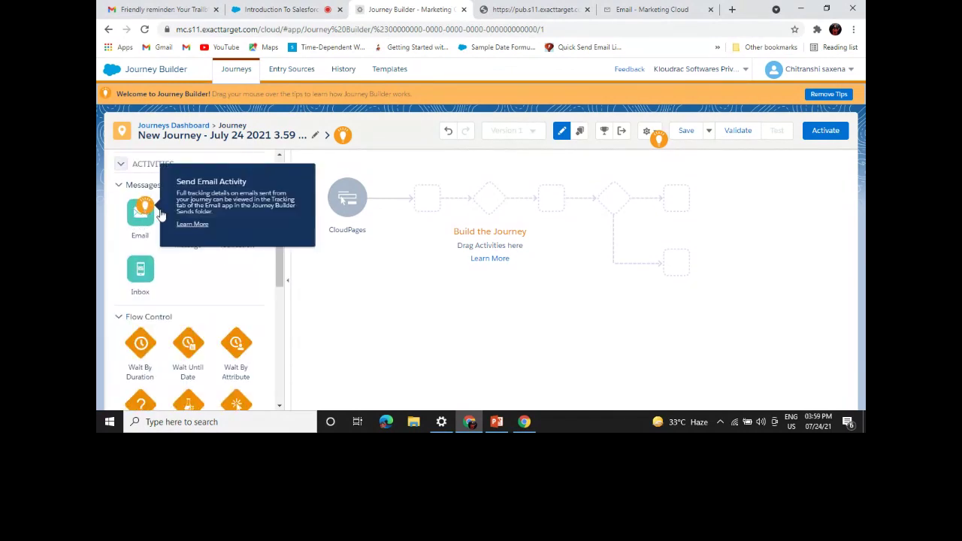
{"action": "left_click_drag", "start_coordinate": [134, 221], "coordinate": [388, 202]}
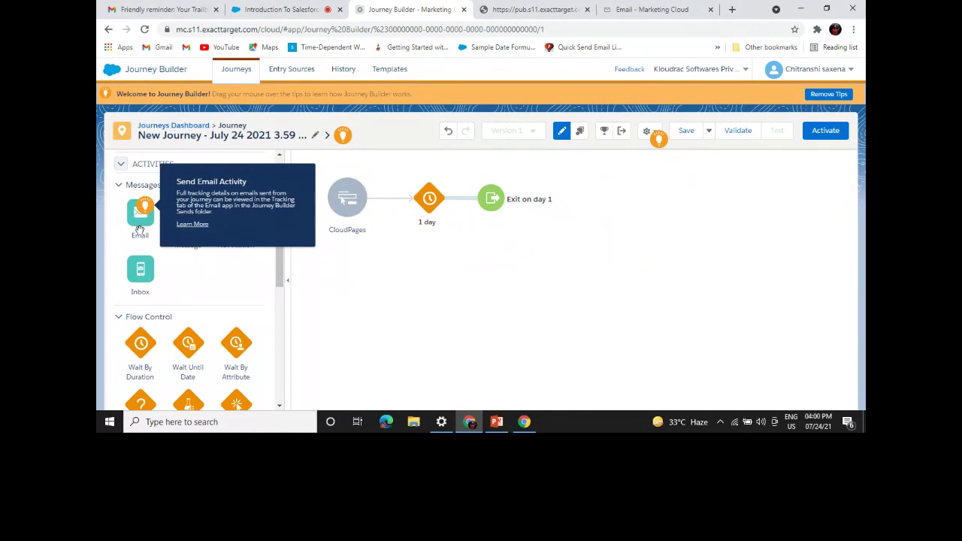
{"action": "left_click_drag", "start_coordinate": [142, 213], "coordinate": [392, 205]}
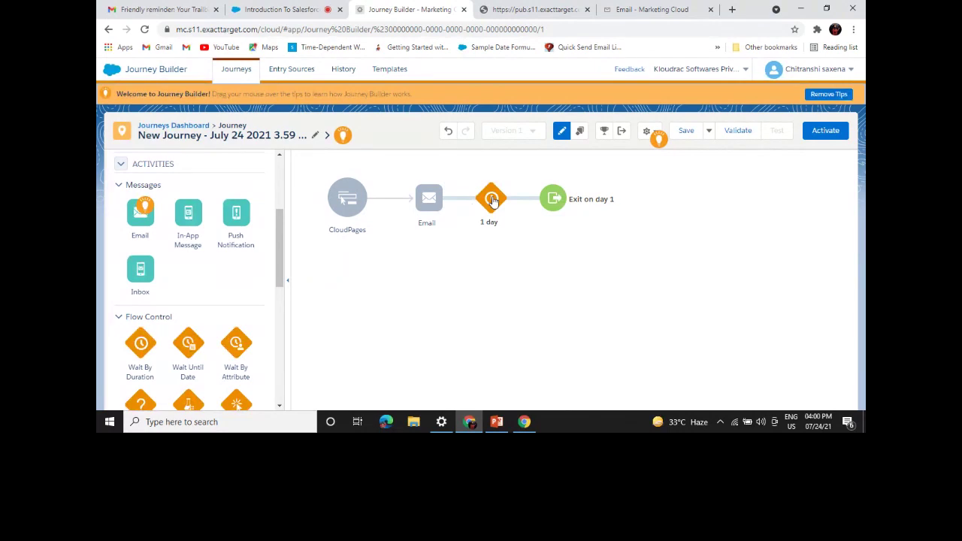
Look through the flow control and customer update activities and add a Lead activity after the journey's 1 day wait.
{"action": "scroll", "coordinate": [229, 335], "scroll_direction": "down", "scroll_amount": 3}
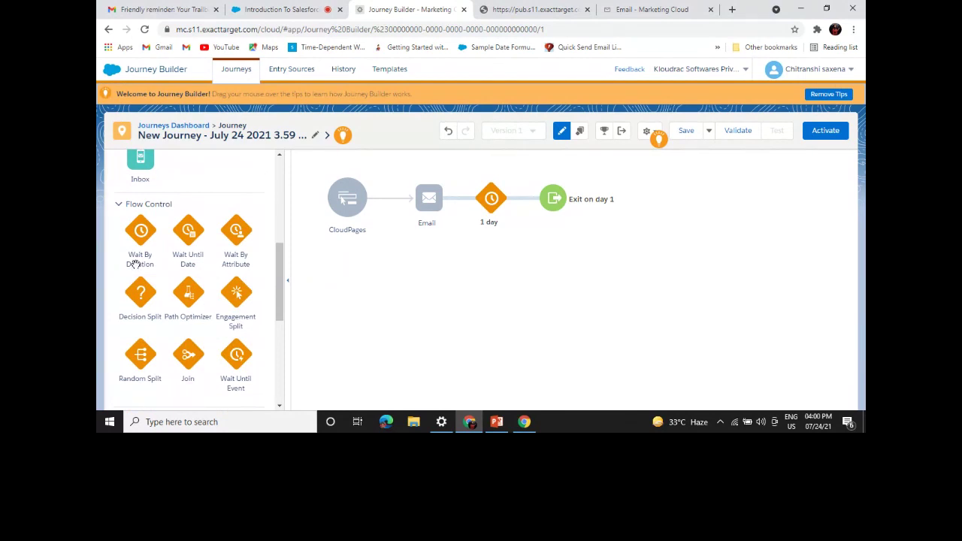
{"action": "scroll", "coordinate": [140, 262], "scroll_direction": "down", "scroll_amount": 2}
{"action": "scroll", "coordinate": [140, 262], "scroll_direction": "up", "scroll_amount": 5}
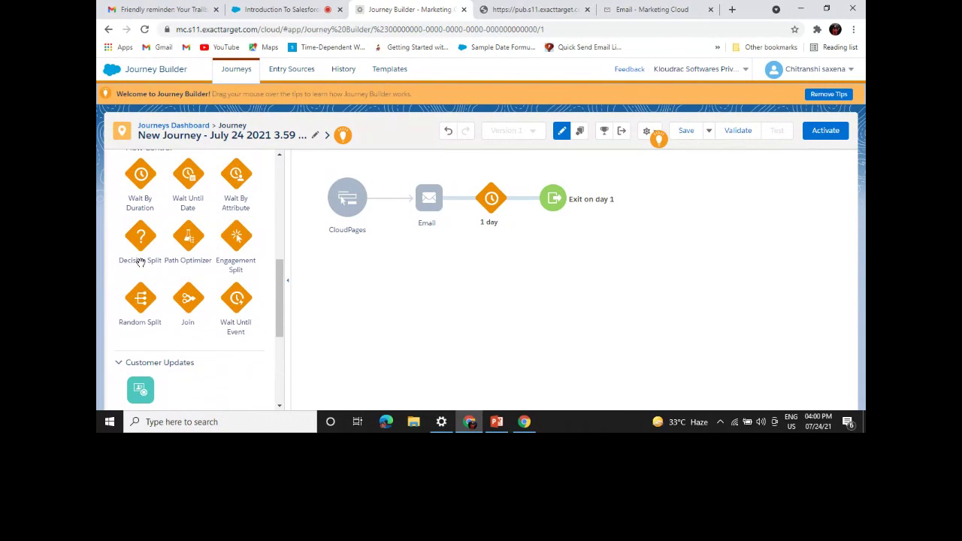
{"action": "scroll", "coordinate": [248, 327], "scroll_direction": "down", "scroll_amount": 3}
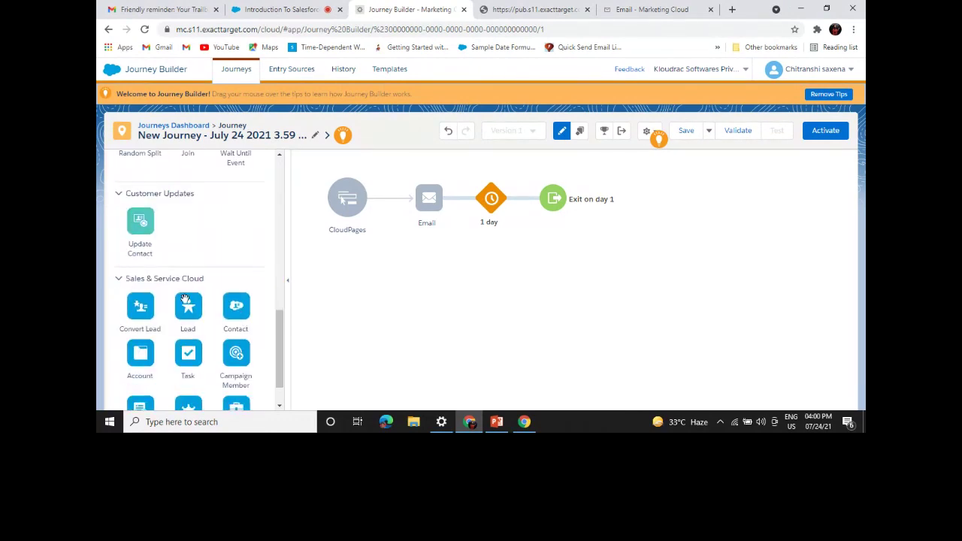
{"action": "scroll", "coordinate": [186, 300], "scroll_direction": "down", "scroll_amount": 1}
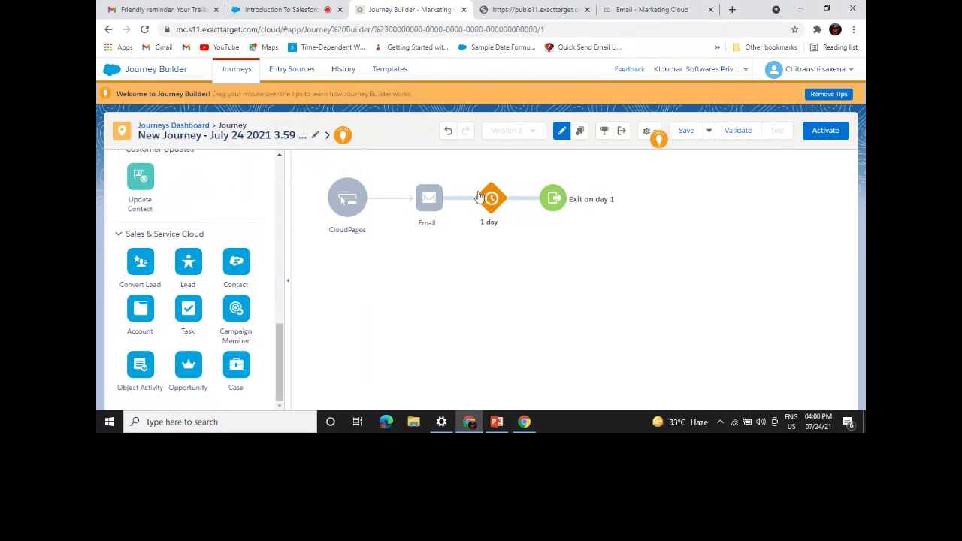
{"action": "left_click_drag", "start_coordinate": [192, 276], "coordinate": [554, 194]}
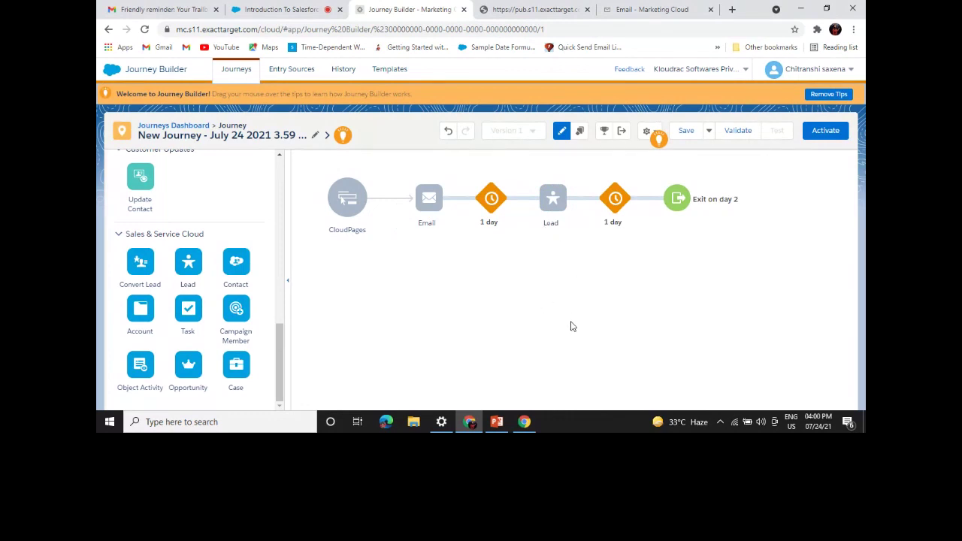
Leave the sample journey and switch to Content Builder.
{"action": "scroll", "coordinate": [161, 337], "scroll_direction": "up", "scroll_amount": 10}
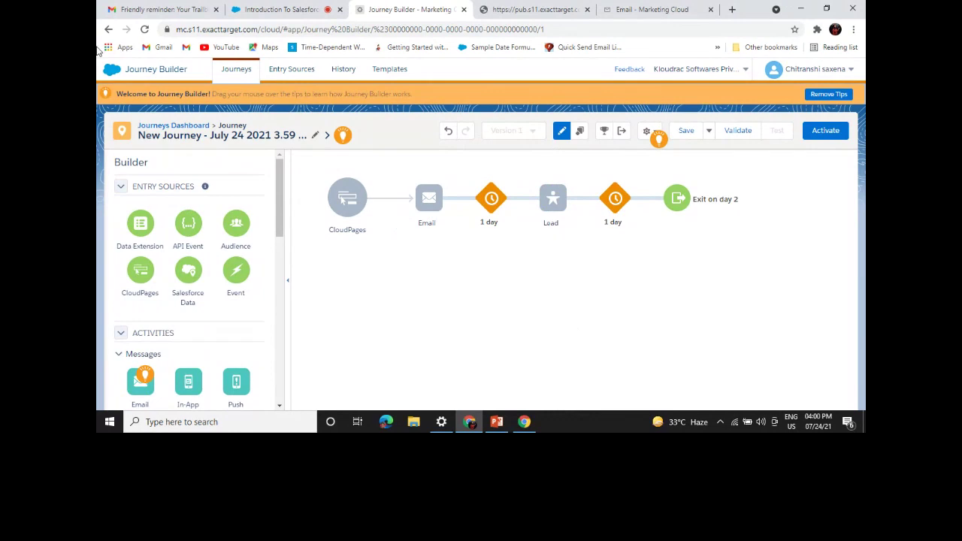
{"action": "mouse_move", "coordinate": [106, 74]}
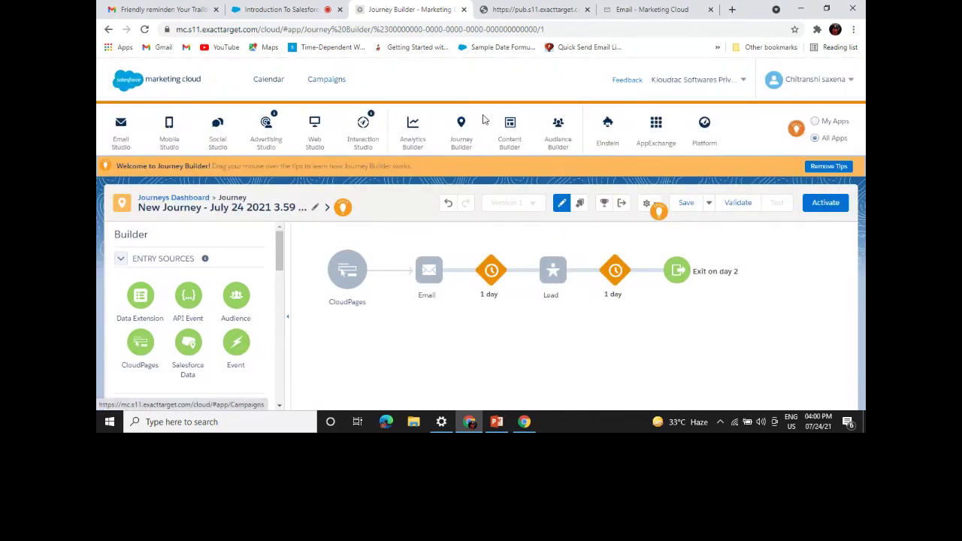
{"action": "mouse_move", "coordinate": [511, 134]}
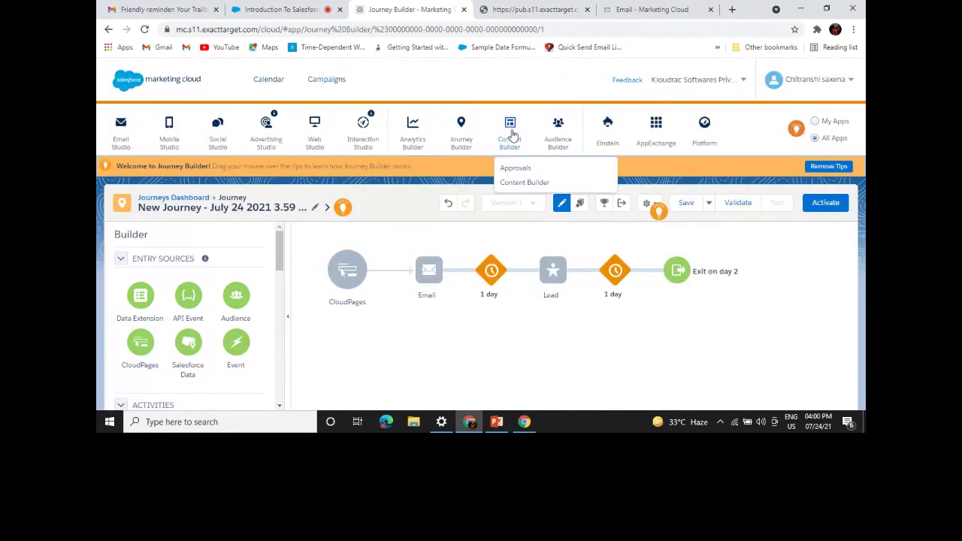
{"action": "left_click", "coordinate": [521, 184]}
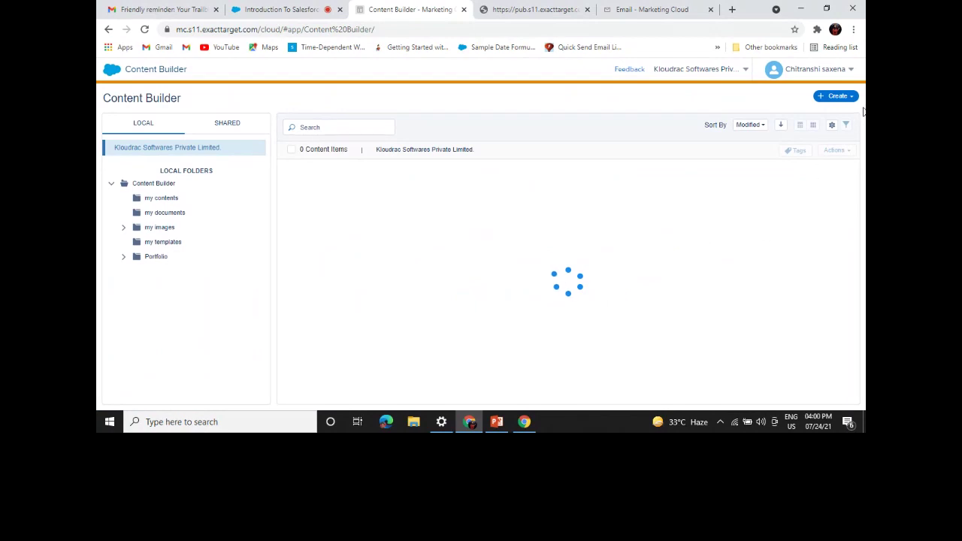
Look through the content creation options and start an email template from the existing basic Hero 1-2-3 Column template.
{"action": "left_click", "coordinate": [838, 95]}
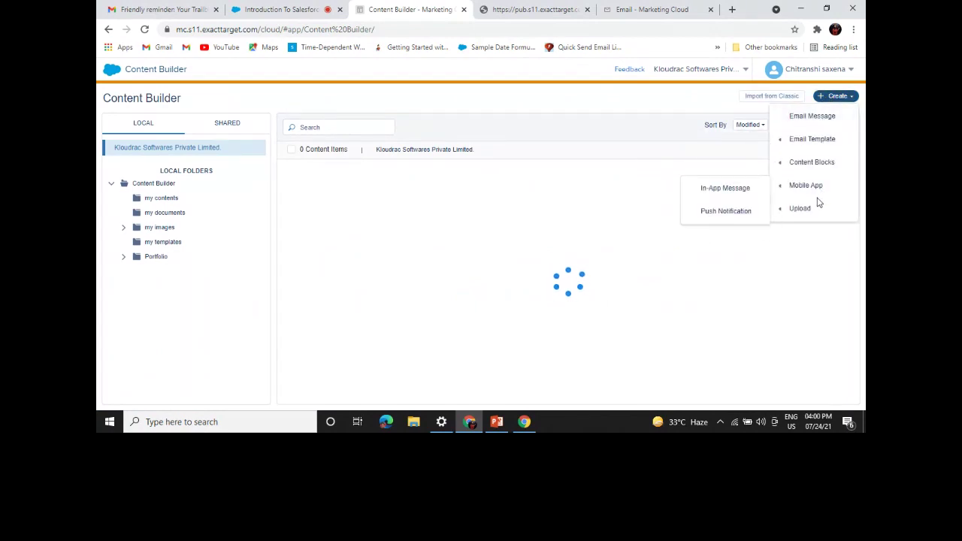
{"action": "mouse_move", "coordinate": [808, 165]}
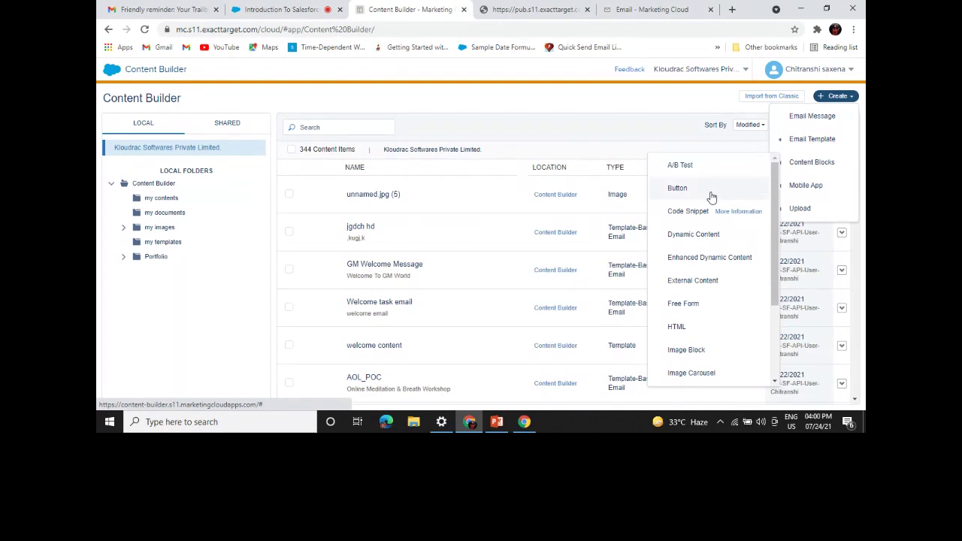
{"action": "scroll", "coordinate": [706, 256], "scroll_direction": "down", "scroll_amount": 2}
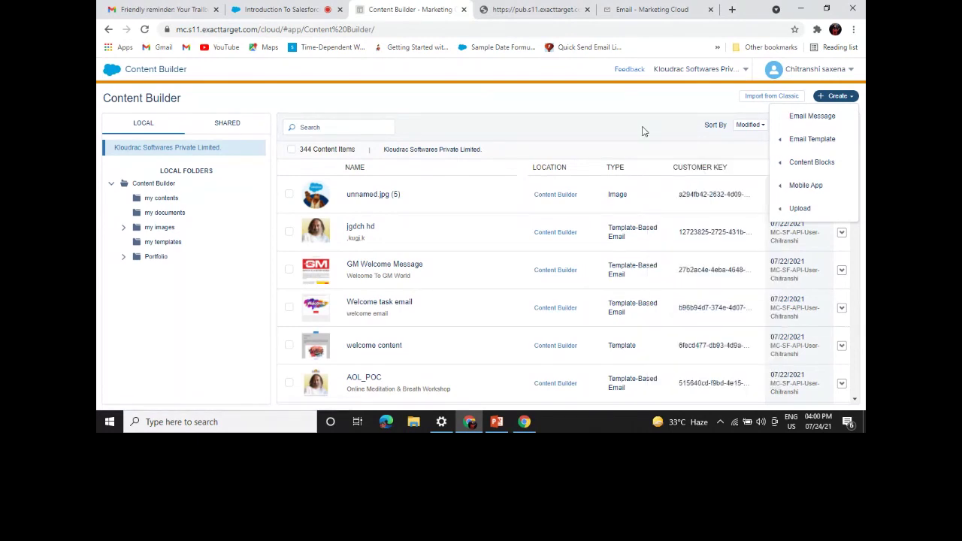
{"action": "mouse_move", "coordinate": [807, 140]}
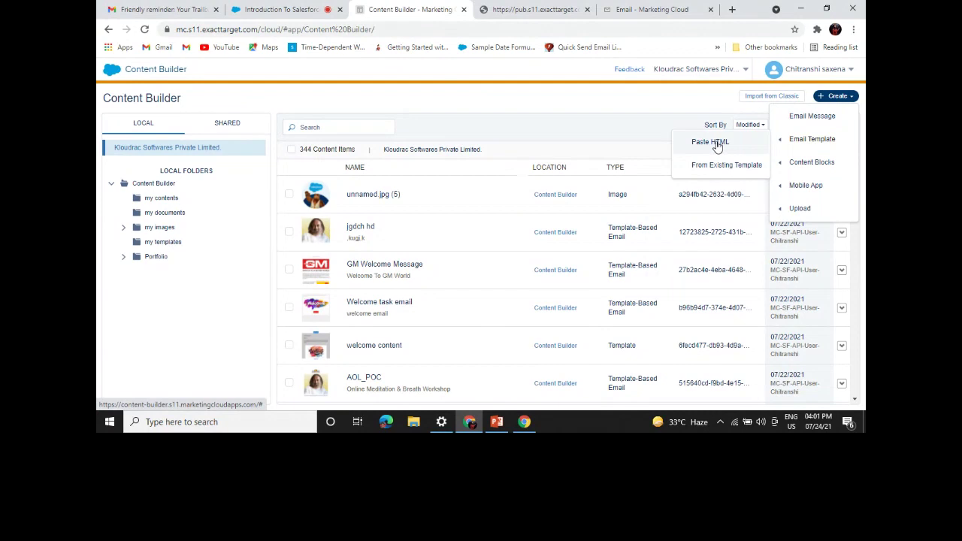
{"action": "left_click", "coordinate": [716, 169]}
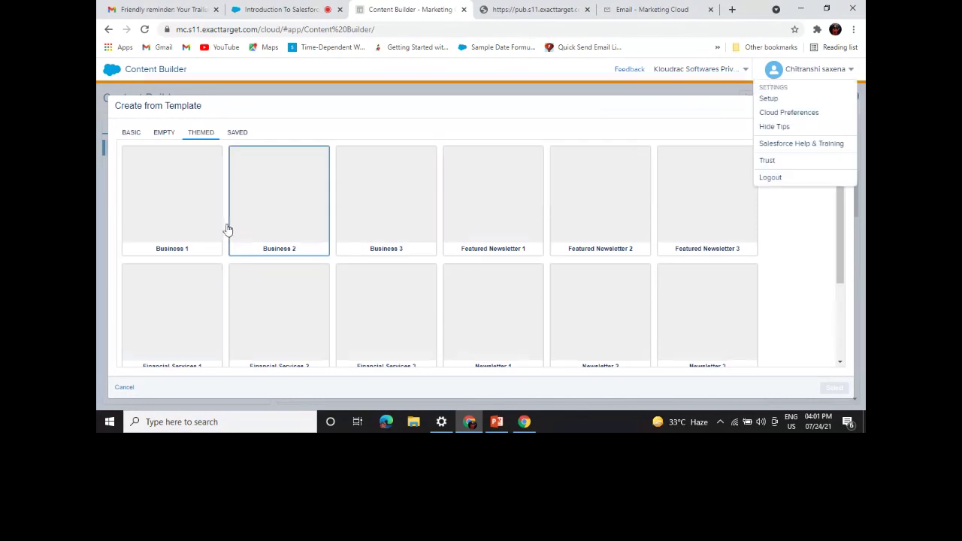
{"action": "left_click", "coordinate": [131, 133]}
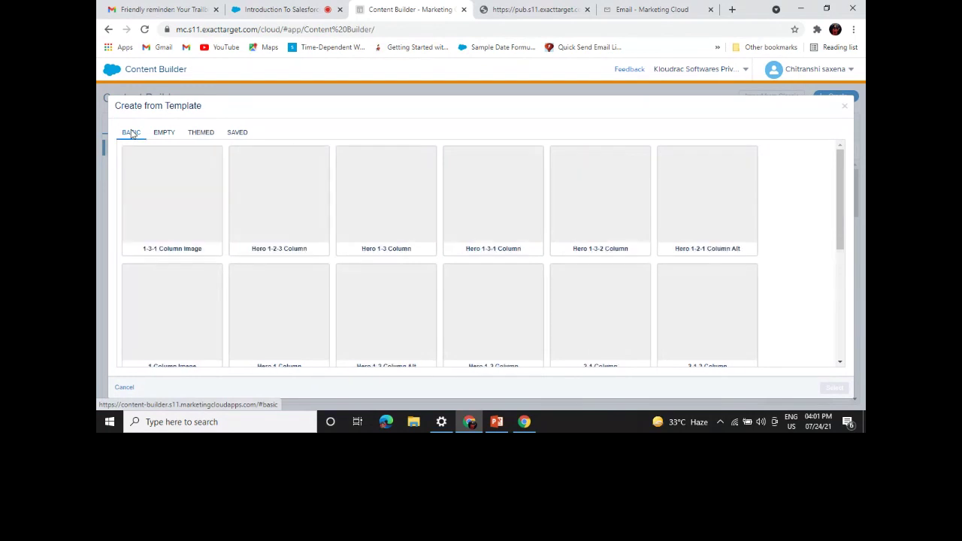
{"action": "left_click", "coordinate": [281, 180]}
{"action": "left_click", "coordinate": [834, 388]}
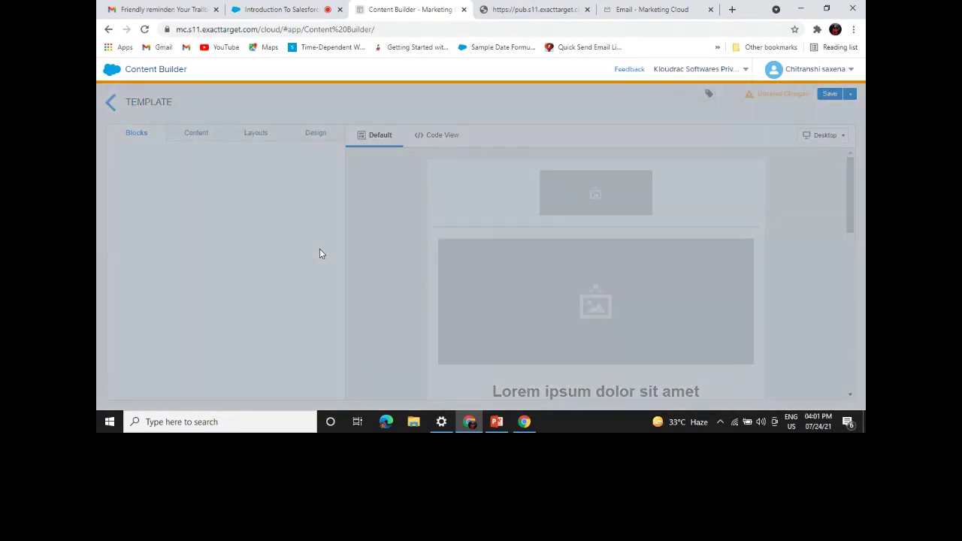
{"action": "left_click", "coordinate": [708, 111]}
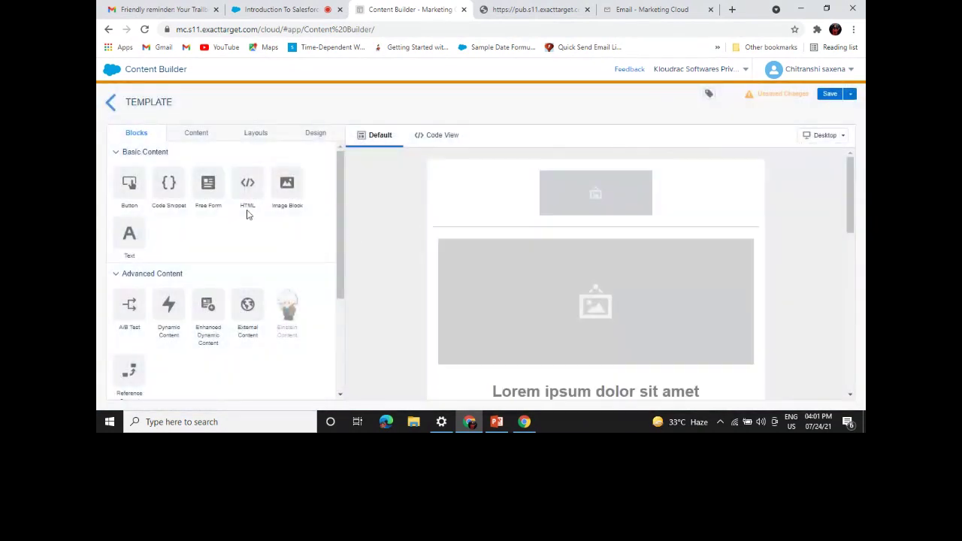
Add an Image Block directly below the template's logo placeholder and replace the placeholder image with unnamed.jpg (5).
{"action": "left_click_drag", "start_coordinate": [286, 186], "coordinate": [569, 196]}
{"action": "left_click", "coordinate": [585, 193]}
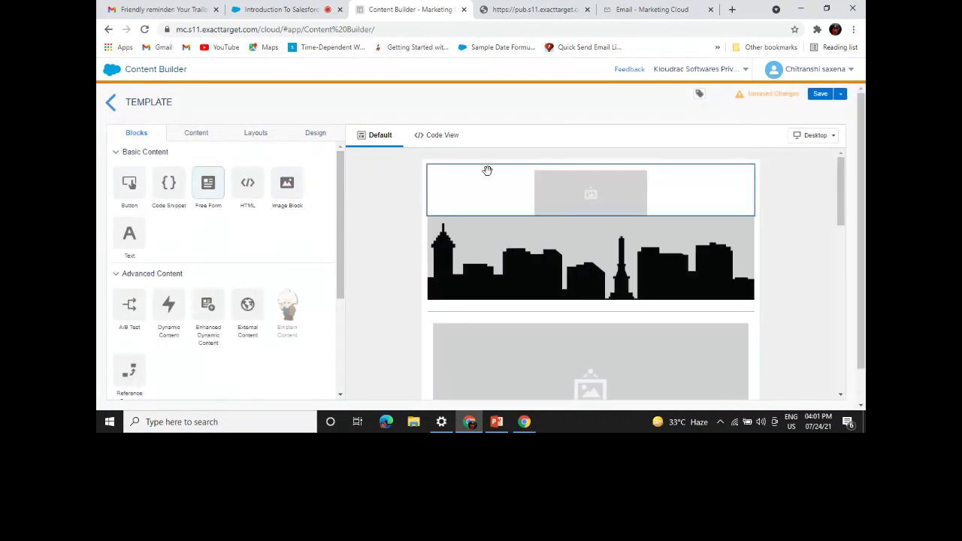
{"action": "left_click", "coordinate": [211, 198]}
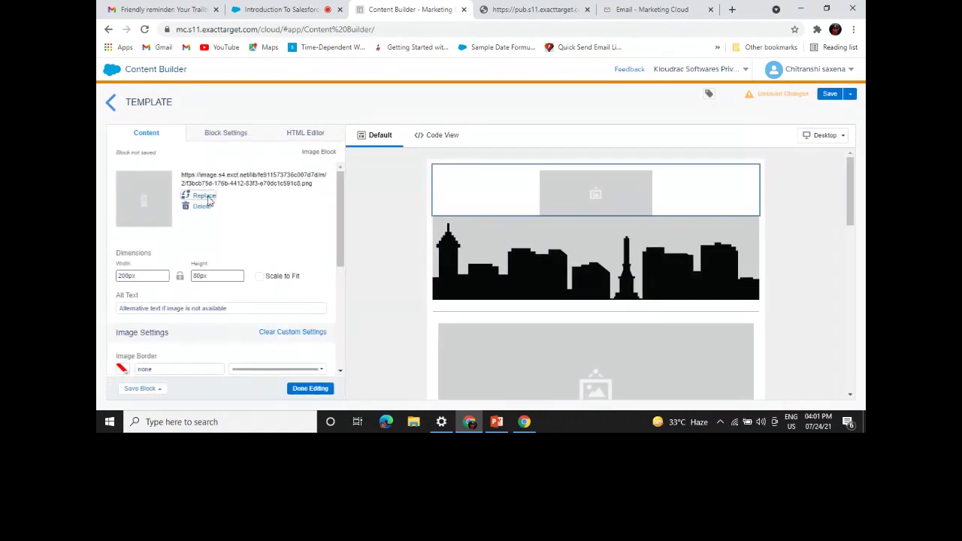
{"action": "left_click", "coordinate": [345, 228]}
{"action": "left_click", "coordinate": [830, 391]}
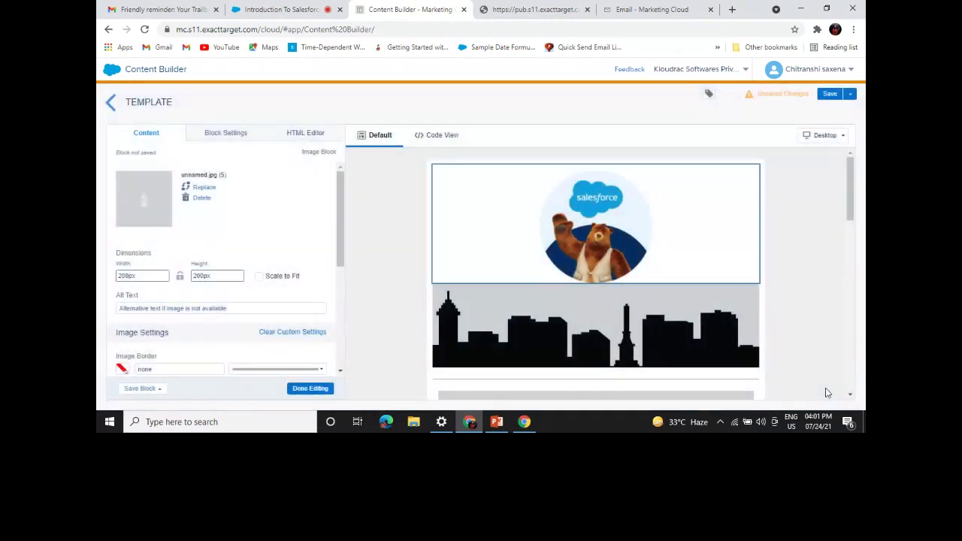
{"action": "scroll", "coordinate": [421, 279], "scroll_direction": "down", "scroll_amount": 3}
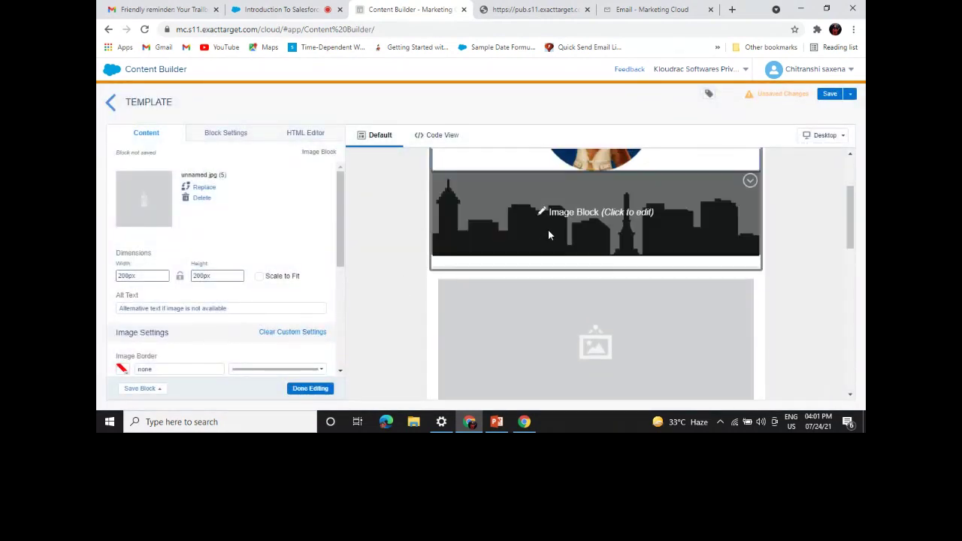
{"action": "scroll", "coordinate": [502, 268], "scroll_direction": "down", "scroll_amount": 1}
{"action": "left_click", "coordinate": [310, 389]}
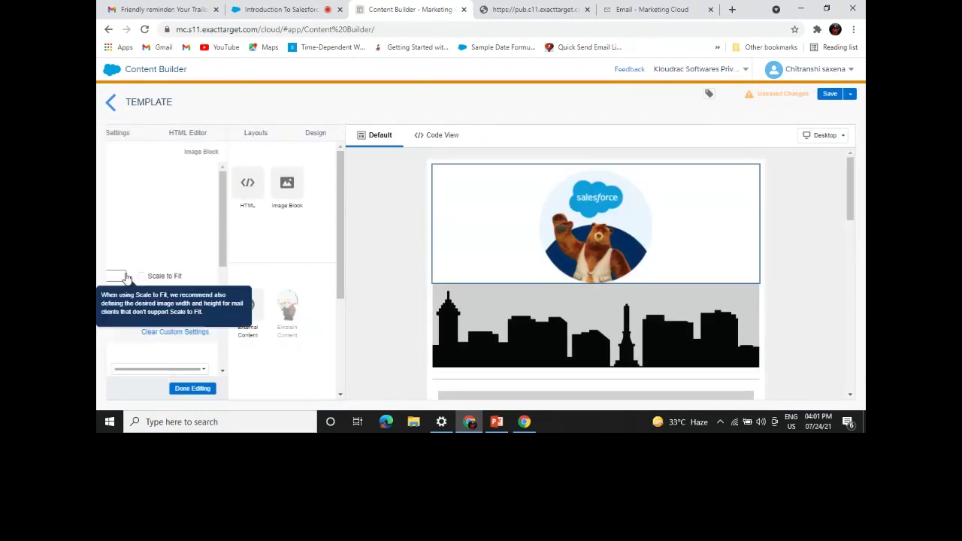
{"action": "left_click", "coordinate": [308, 389]}
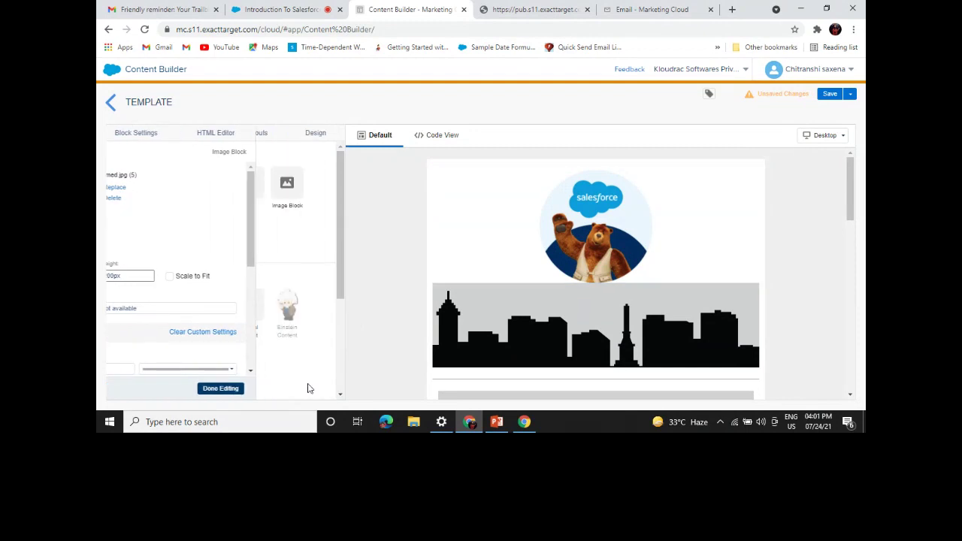
Add a Text block above the logo image, view its block settings and HTML editor, and exit the template without saving.
{"action": "scroll", "coordinate": [189, 285], "scroll_direction": "down", "scroll_amount": 1}
{"action": "scroll", "coordinate": [236, 248], "scroll_direction": "up", "scroll_amount": 1}
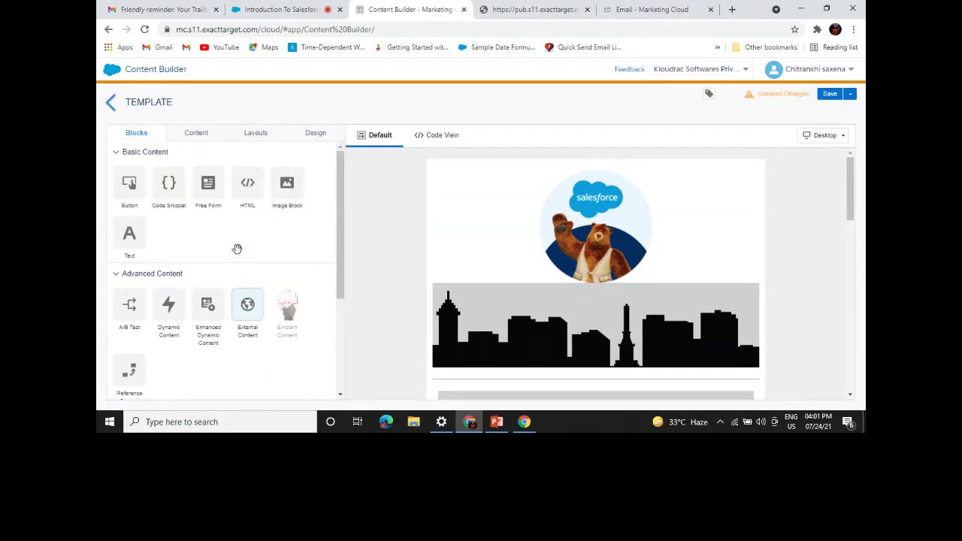
{"action": "left_click_drag", "start_coordinate": [129, 234], "coordinate": [472, 369]}
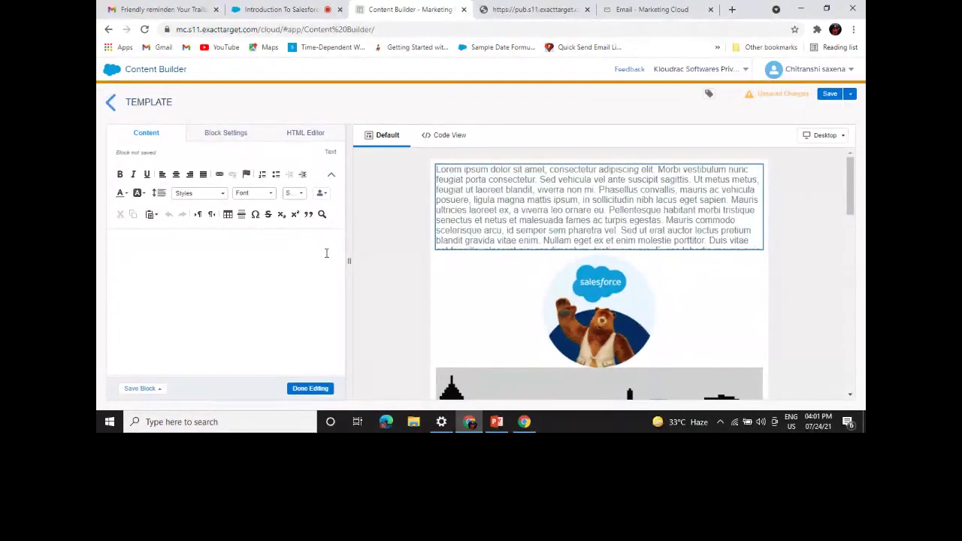
{"action": "left_click", "coordinate": [233, 139]}
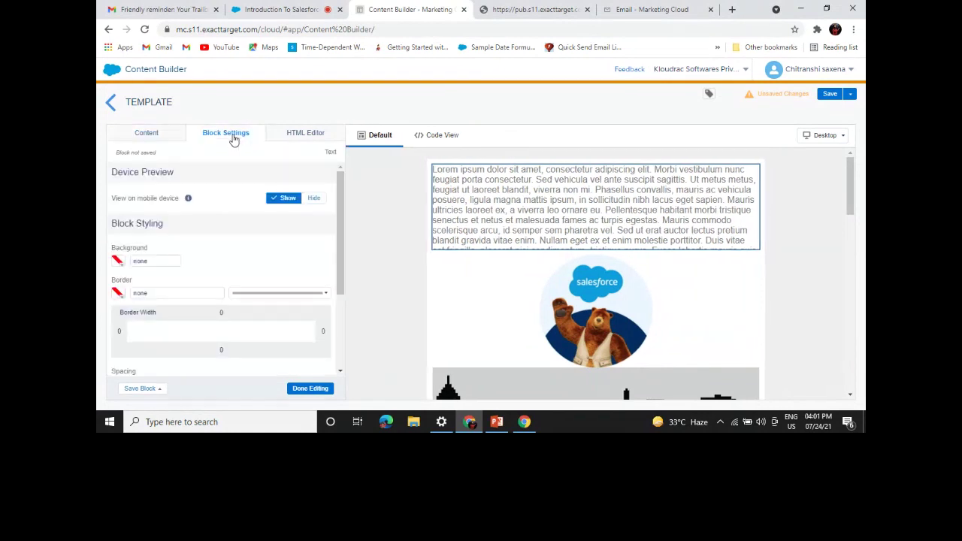
{"action": "left_click", "coordinate": [293, 134]}
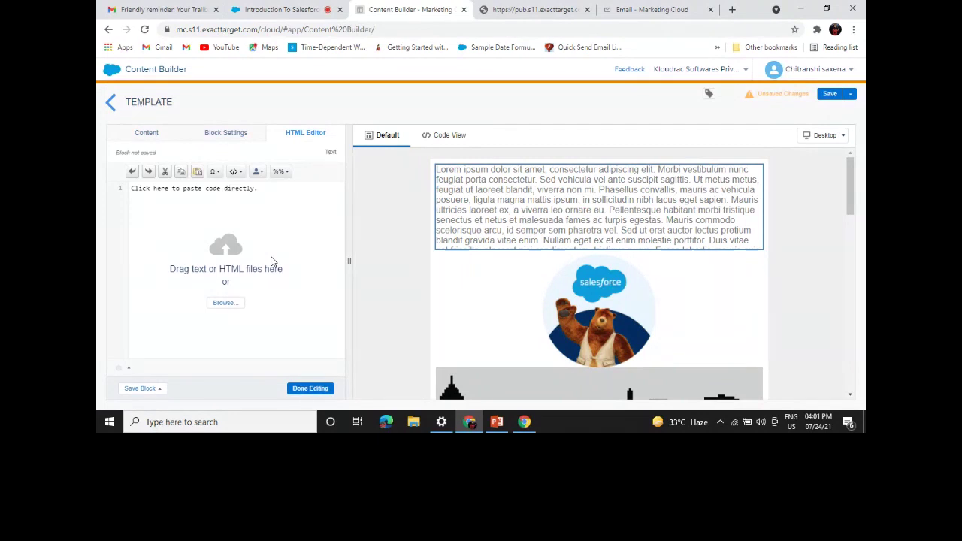
{"action": "left_click", "coordinate": [111, 99]}
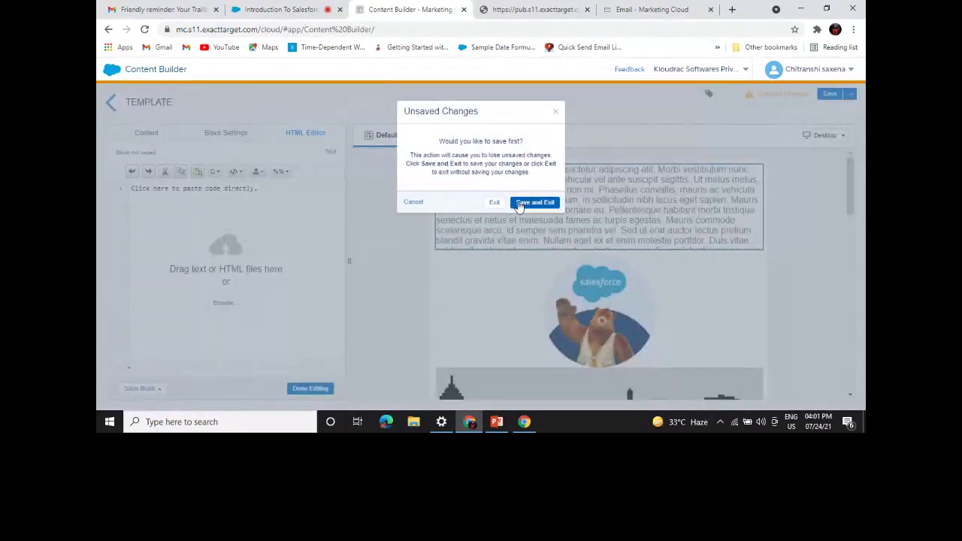
{"action": "left_click", "coordinate": [493, 200]}
Search the local content for "salesforce" and open the Salesforce_Demo_New_Email template-based email.
{"action": "scroll", "coordinate": [354, 216], "scroll_direction": "down", "scroll_amount": 5}
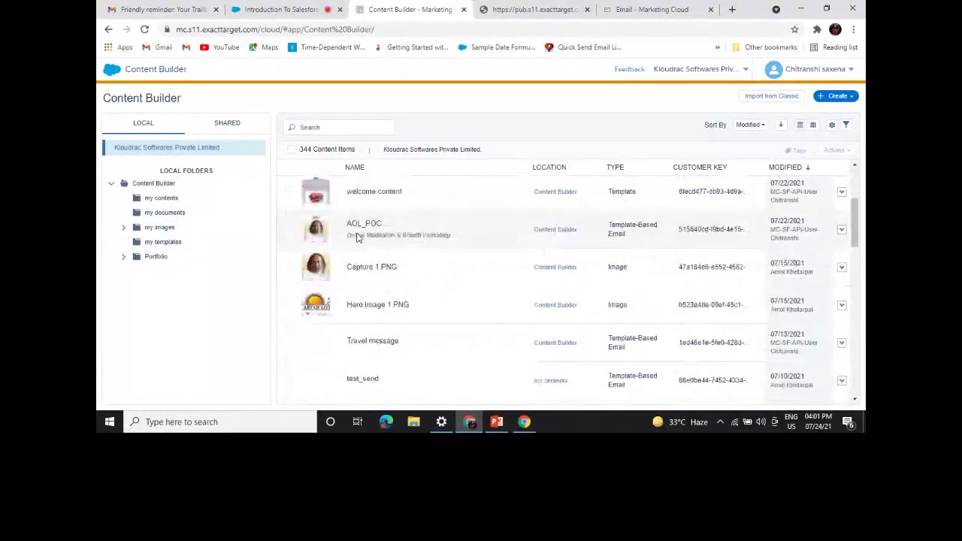
{"action": "scroll", "coordinate": [353, 196], "scroll_direction": "up", "scroll_amount": 5}
{"action": "type", "text": "salesf"}
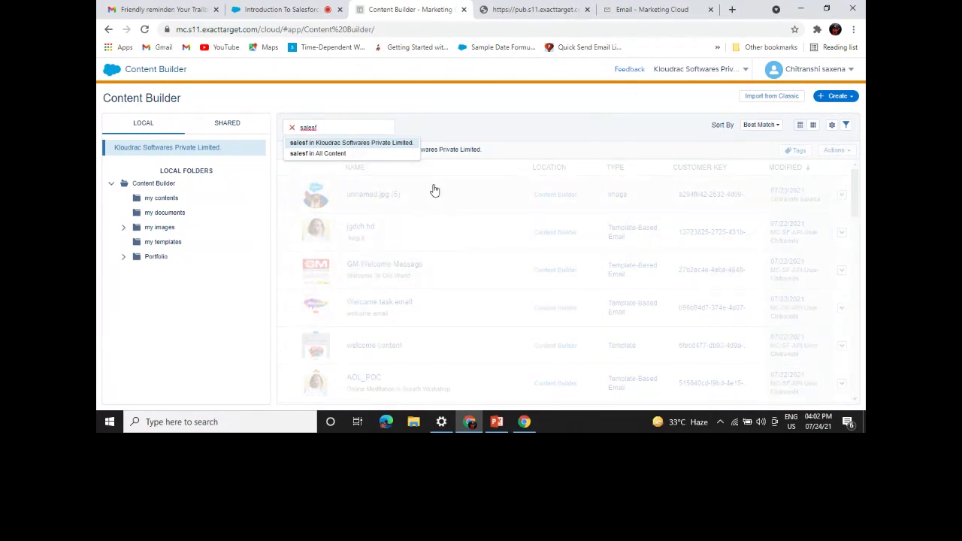
{"action": "type", "text": "orce"}
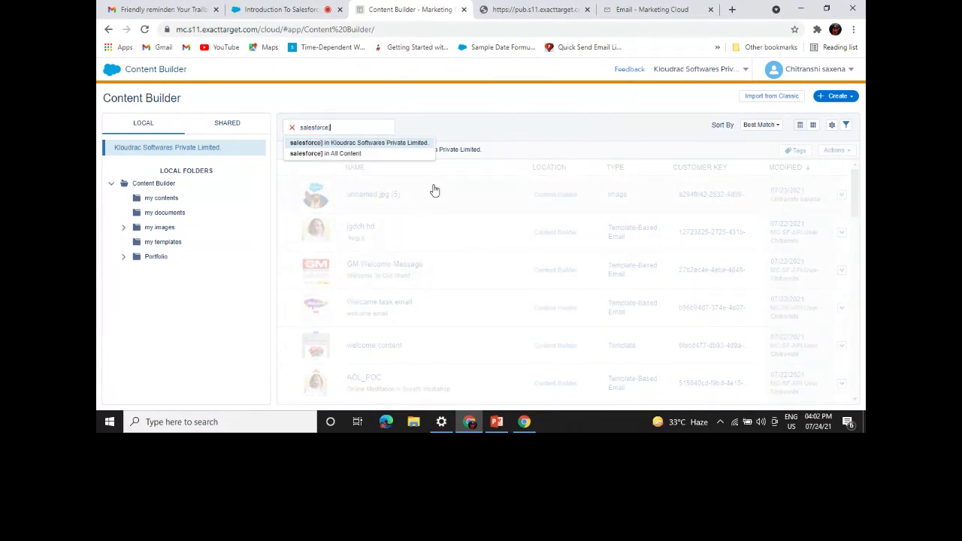
{"action": "key", "text": "BackSpace"}
{"action": "key", "text": "Return"}
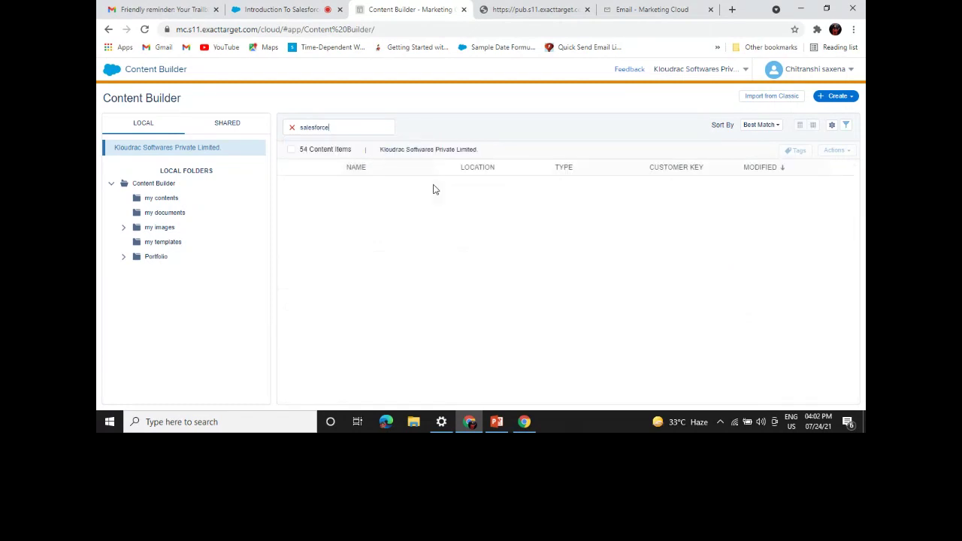
{"action": "left_click", "coordinate": [403, 203]}
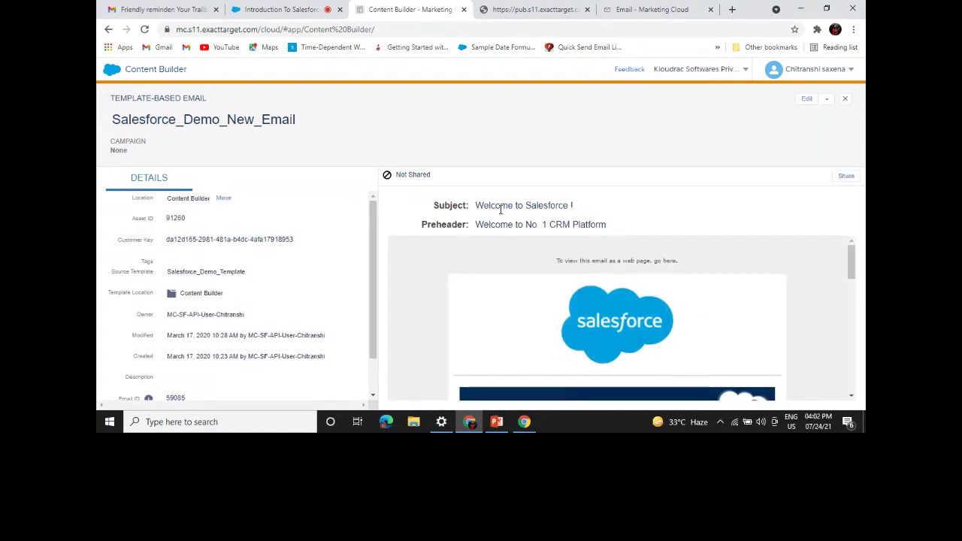
Read through the email preview from header to footer, examining the first-name personalization in the greeting and the body paragraph.
{"action": "scroll", "coordinate": [494, 278], "scroll_direction": "down", "scroll_amount": 2}
{"action": "scroll", "coordinate": [494, 278], "scroll_direction": "up", "scroll_amount": 2}
{"action": "scroll", "coordinate": [493, 277], "scroll_direction": "down", "scroll_amount": 2}
{"action": "scroll", "coordinate": [646, 338], "scroll_direction": "down", "scroll_amount": 2}
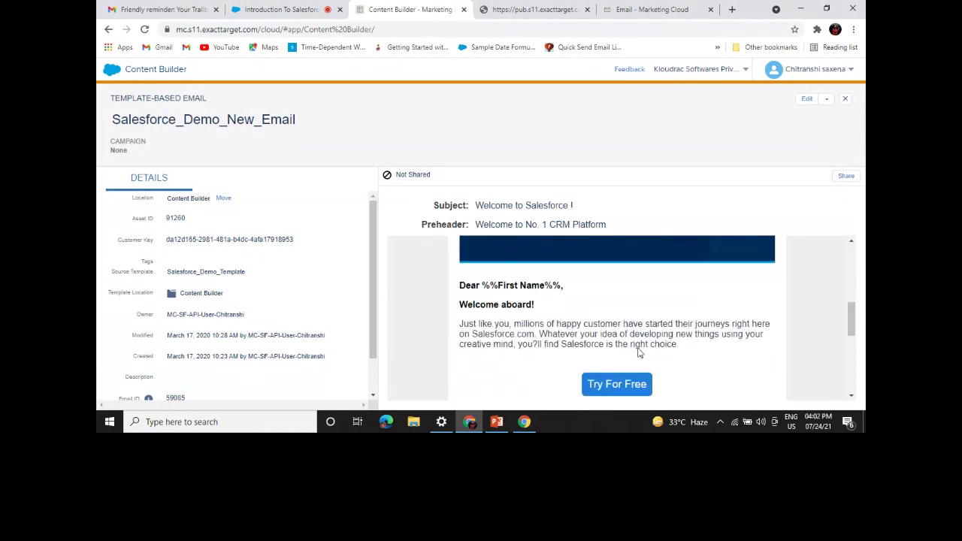
{"action": "left_click_drag", "start_coordinate": [461, 289], "coordinate": [587, 291]}
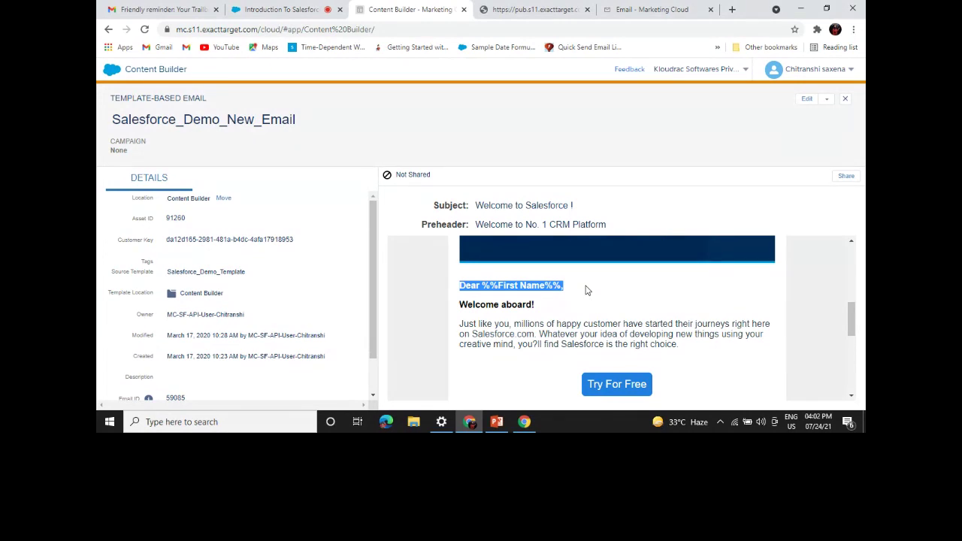
{"action": "left_click_drag", "start_coordinate": [573, 289], "coordinate": [460, 287]}
{"action": "left_click", "coordinate": [609, 289]}
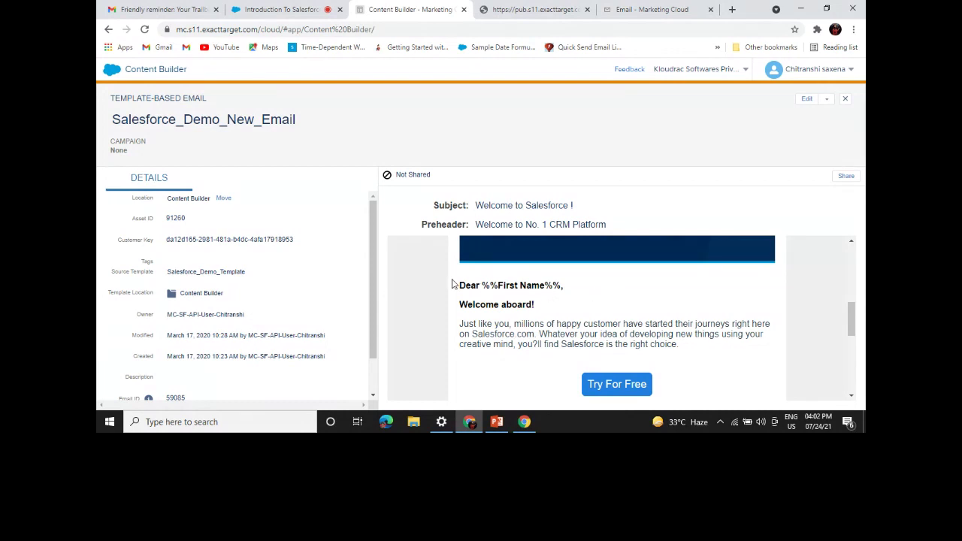
{"action": "left_click_drag", "start_coordinate": [461, 286], "coordinate": [557, 287]}
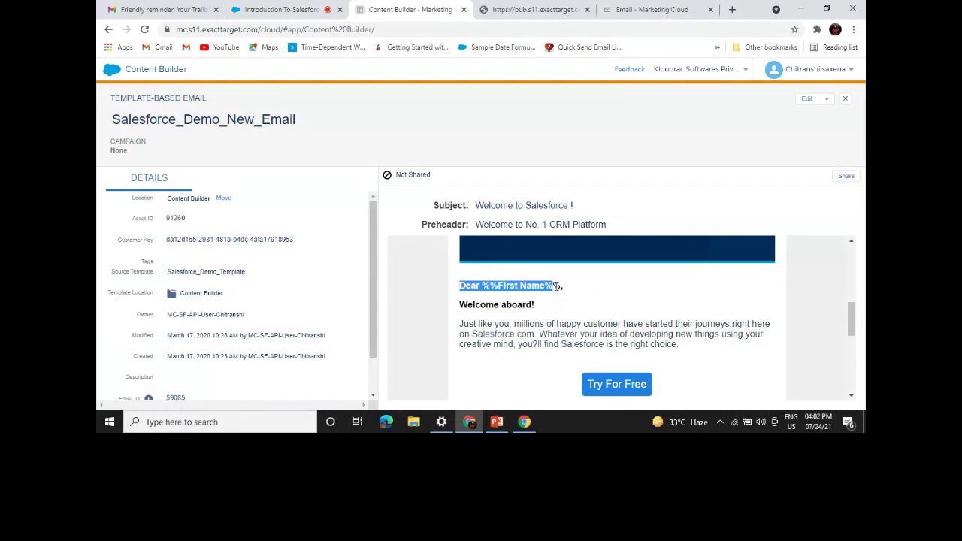
{"action": "left_click", "coordinate": [606, 289]}
{"action": "scroll", "coordinate": [578, 303], "scroll_direction": "down", "scroll_amount": 2}
{"action": "scroll", "coordinate": [491, 301], "scroll_direction": "up", "scroll_amount": 2}
{"action": "left_click_drag", "start_coordinate": [458, 327], "coordinate": [725, 353]}
{"action": "scroll", "coordinate": [616, 344], "scroll_direction": "down", "scroll_amount": 2}
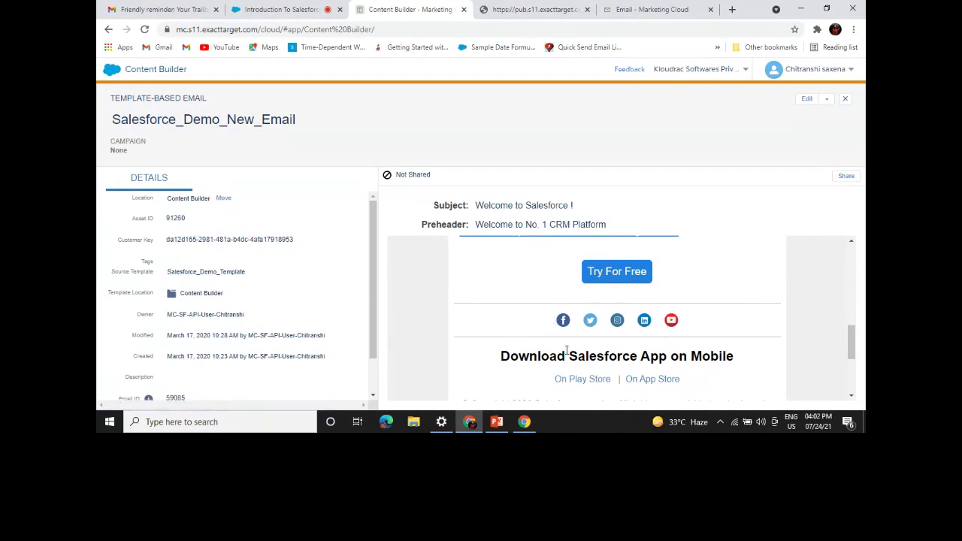
{"action": "scroll", "coordinate": [567, 350], "scroll_direction": "down", "scroll_amount": 3}
{"action": "scroll", "coordinate": [567, 350], "scroll_direction": "up", "scroll_amount": 6}
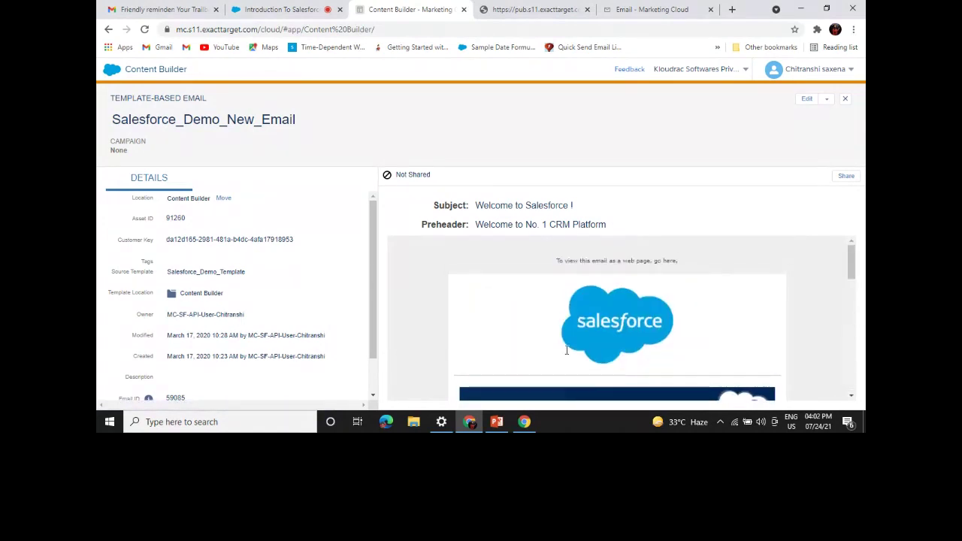
Switch from Content Builder to Contact Builder and look over the attribute groups in Data Designer.
{"action": "mouse_move", "coordinate": [96, 73]}
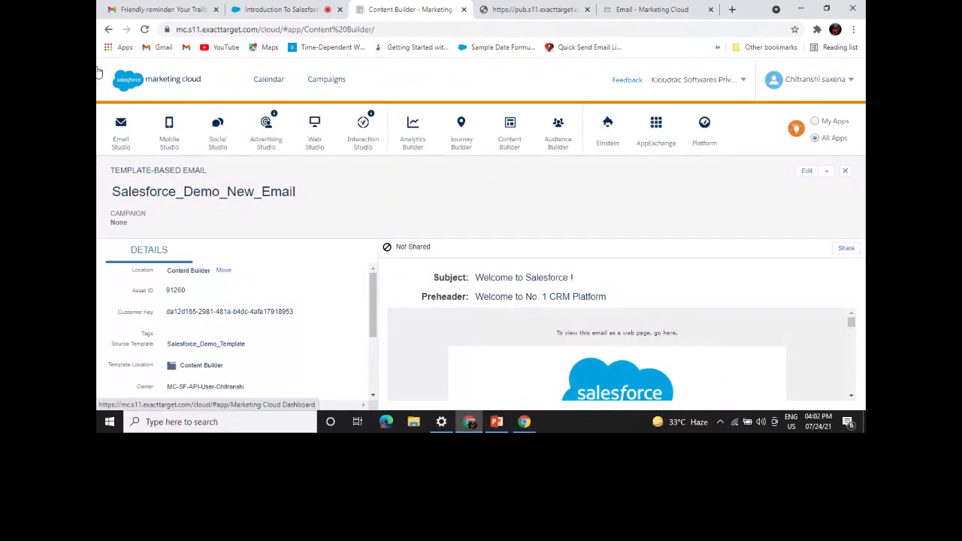
{"action": "mouse_move", "coordinate": [539, 141]}
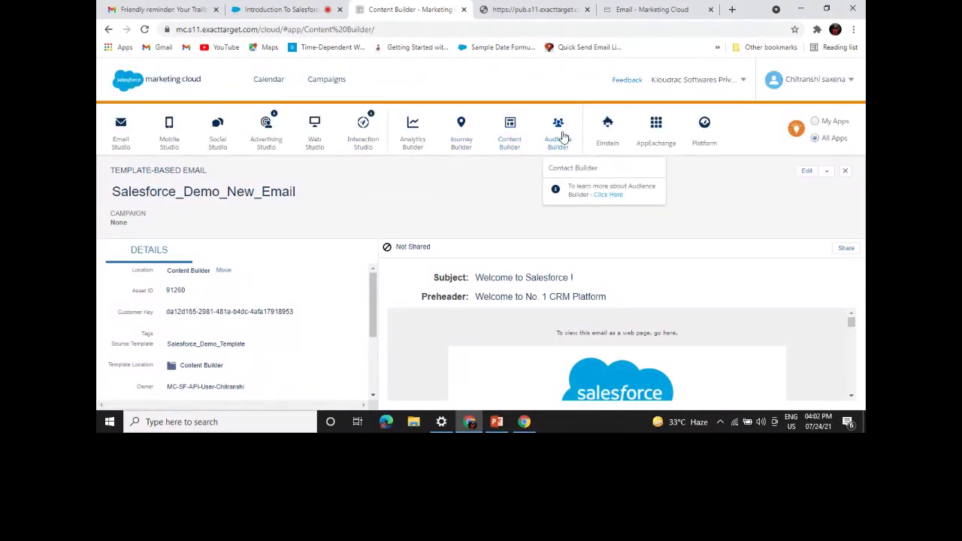
{"action": "mouse_move", "coordinate": [510, 139]}
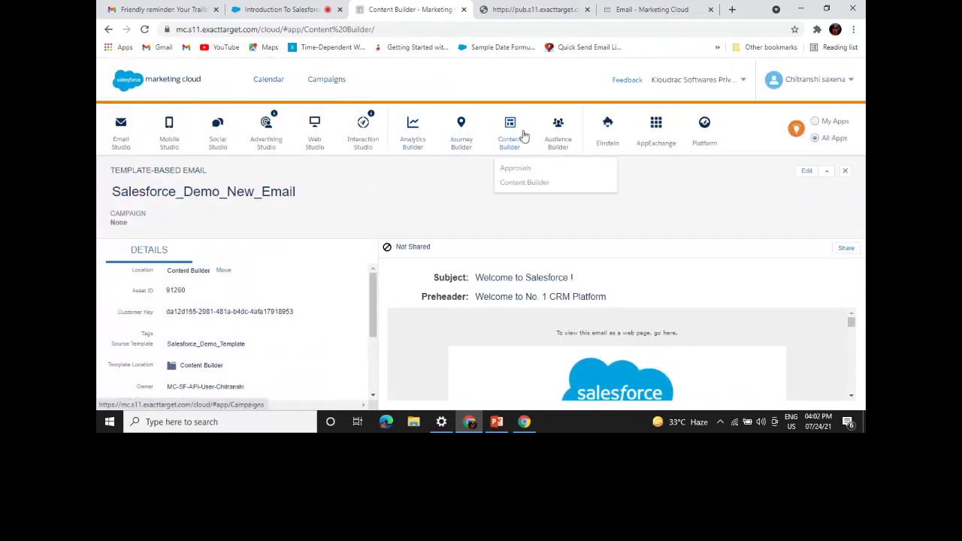
{"action": "left_click", "coordinate": [571, 168]}
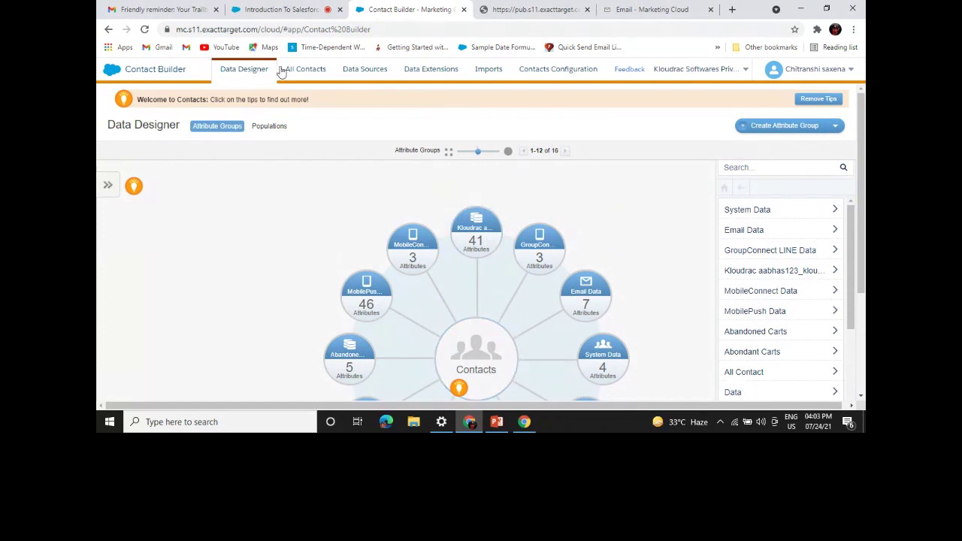
{"action": "scroll", "coordinate": [374, 177], "scroll_direction": "down", "scroll_amount": 3}
{"action": "scroll", "coordinate": [373, 177], "scroll_direction": "up", "scroll_amount": 2}
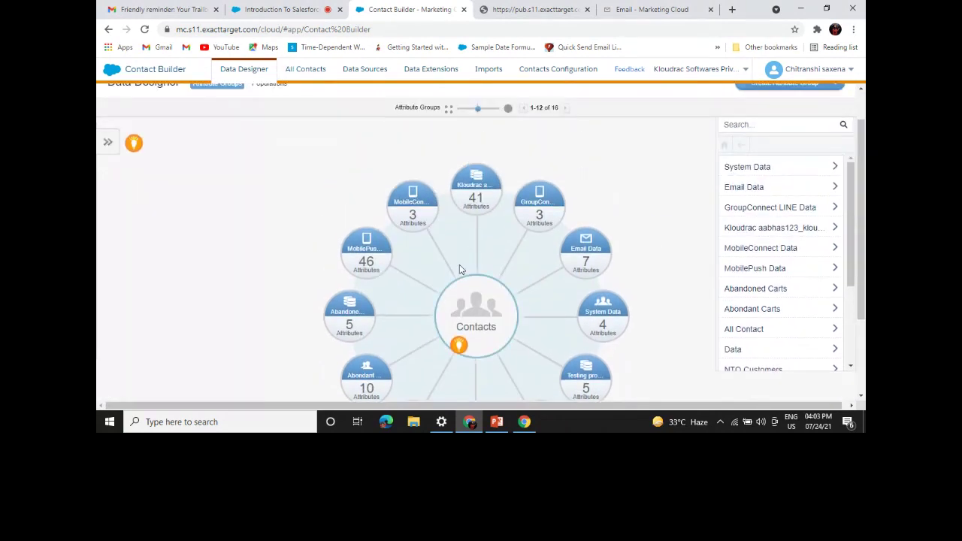
Open the Testing process attribute group from the Data Designer diagram, accepting the contact data change warning.
{"action": "scroll", "coordinate": [629, 303], "scroll_direction": "down", "scroll_amount": 2}
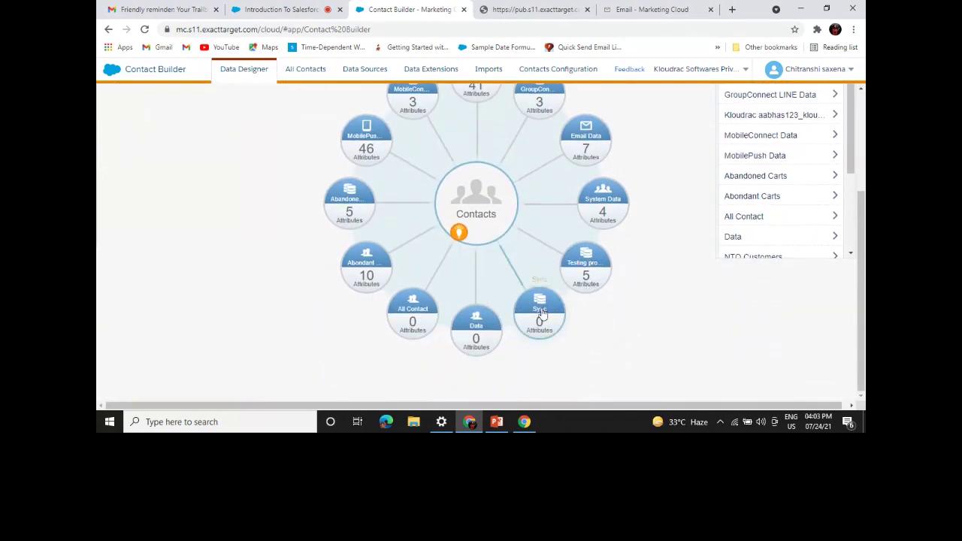
{"action": "left_click", "coordinate": [586, 263]}
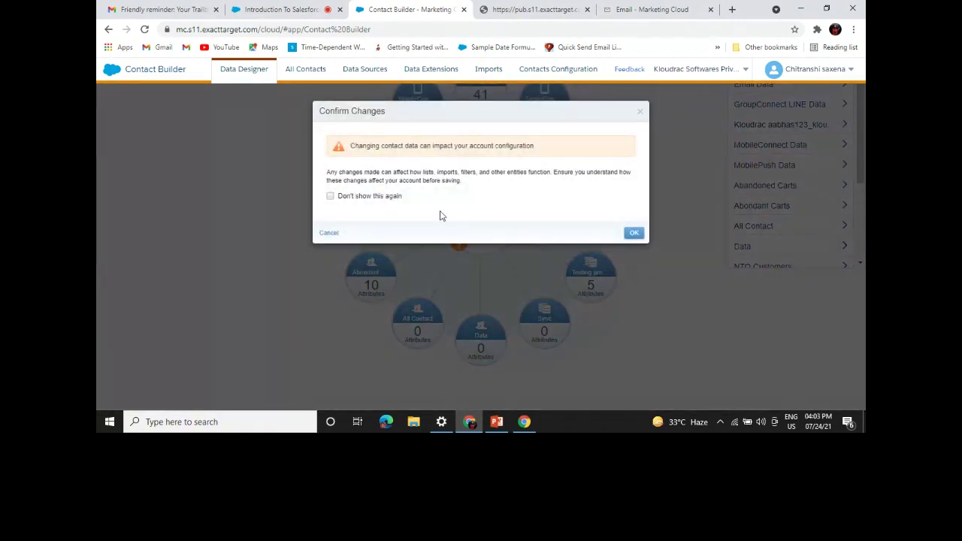
{"action": "left_click", "coordinate": [634, 234]}
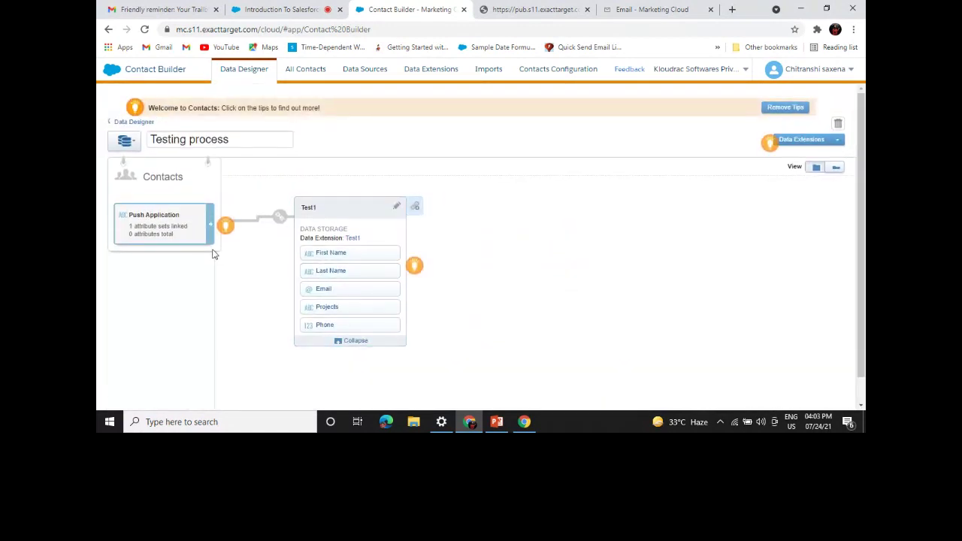
View the tip beside the Test1 data extension, and open its Link Data Extension dialog and close it without saving.
{"action": "left_click", "coordinate": [414, 265]}
{"action": "left_click", "coordinate": [414, 265]}
{"action": "left_click", "coordinate": [560, 166]}
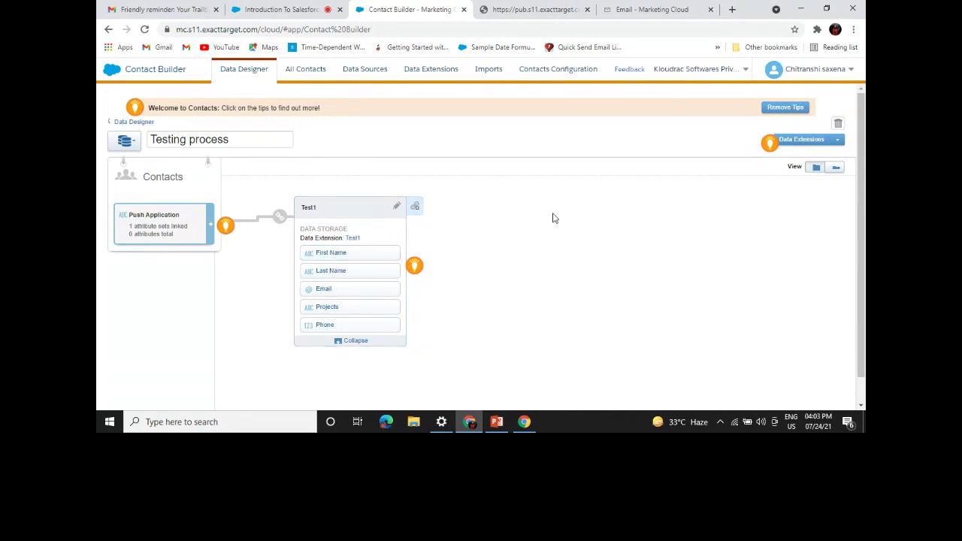
{"action": "left_click", "coordinate": [415, 206]}
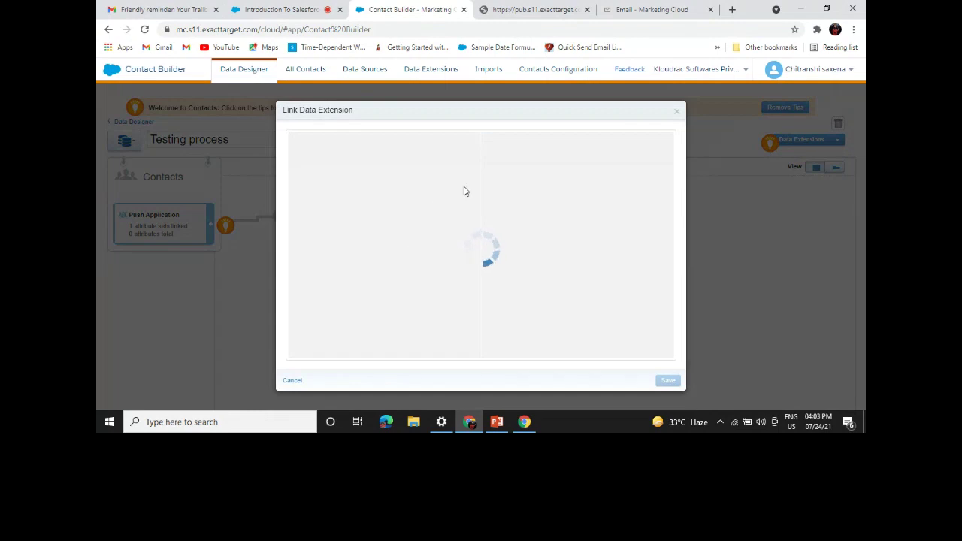
{"action": "left_click", "coordinate": [677, 113]}
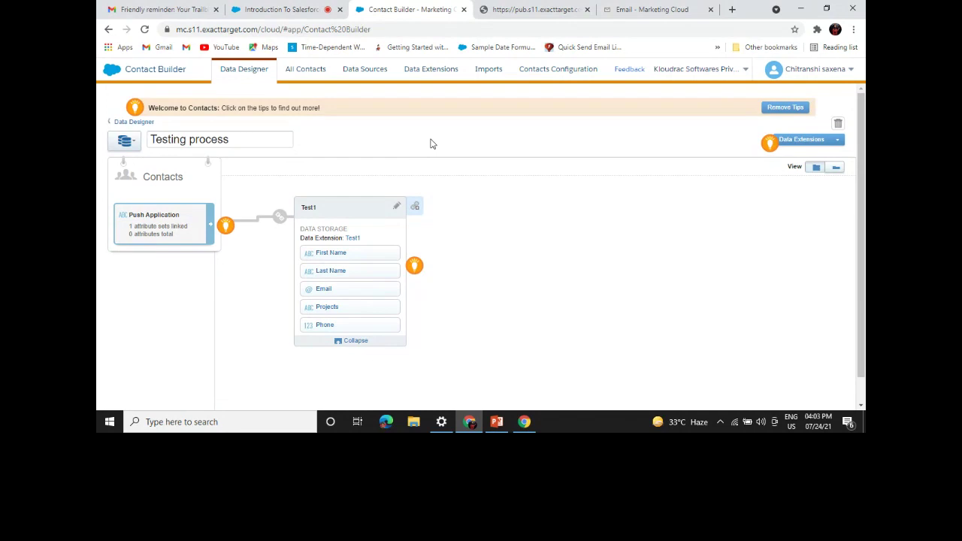
Show All Contacts and filter the list by the MobilePush channel and by the Email channel.
{"action": "left_click", "coordinate": [311, 74]}
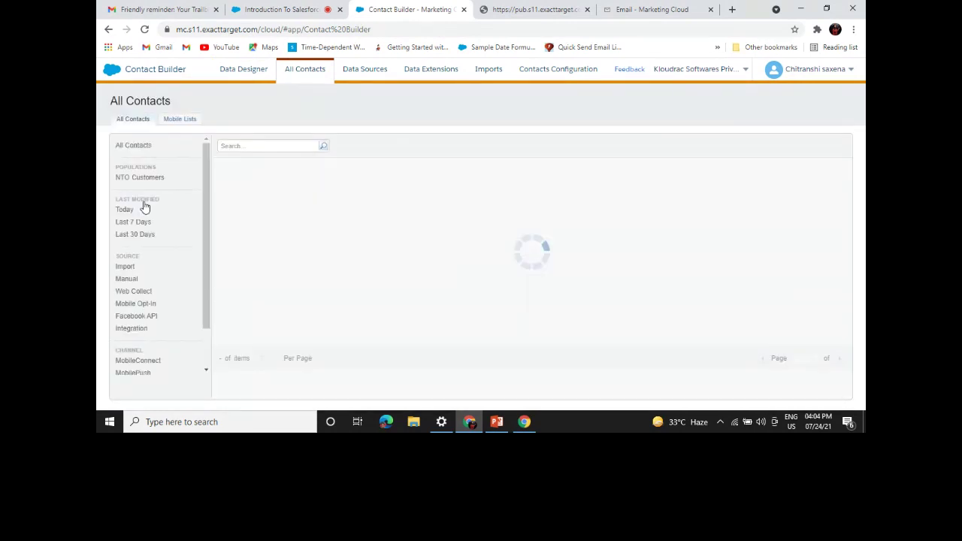
{"action": "scroll", "coordinate": [162, 271], "scroll_direction": "down", "scroll_amount": 2}
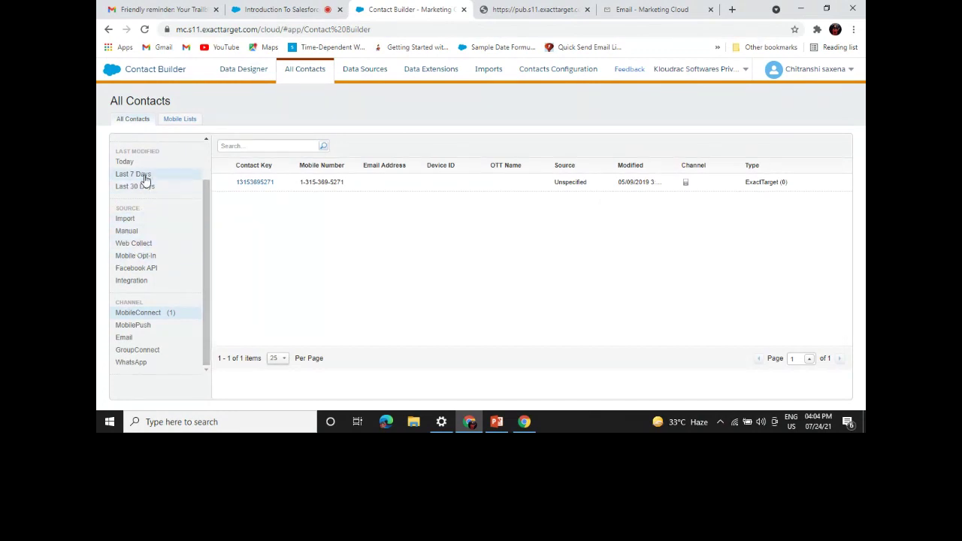
{"action": "left_click", "coordinate": [134, 325]}
{"action": "left_click", "coordinate": [126, 338]}
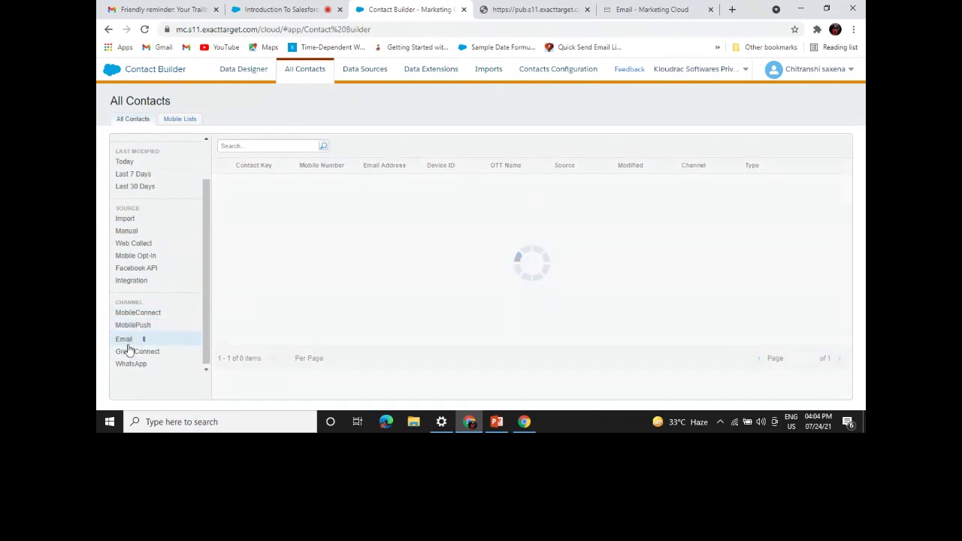
Look over the system data sources and the synchronized Salesforce entities in Data Sources.
{"action": "left_click", "coordinate": [358, 72]}
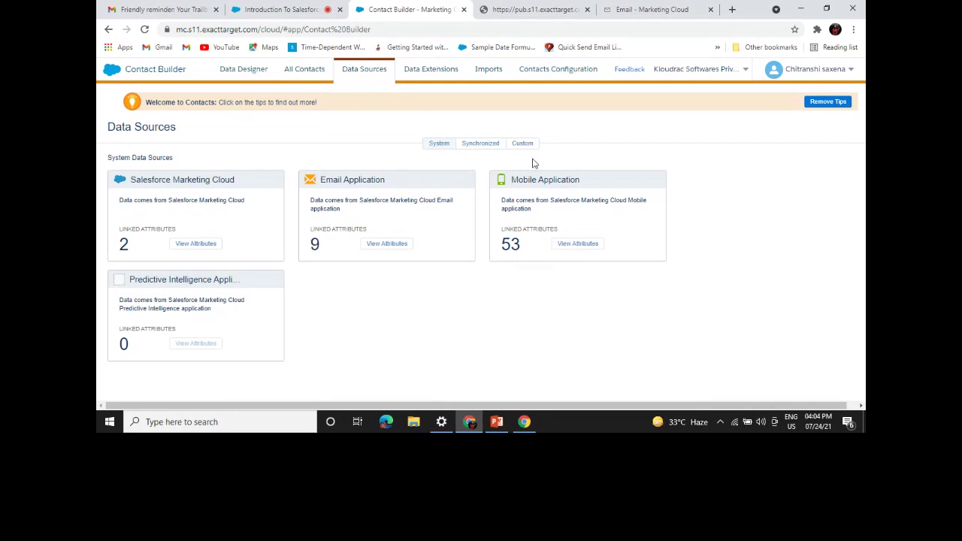
{"action": "left_click", "coordinate": [480, 144]}
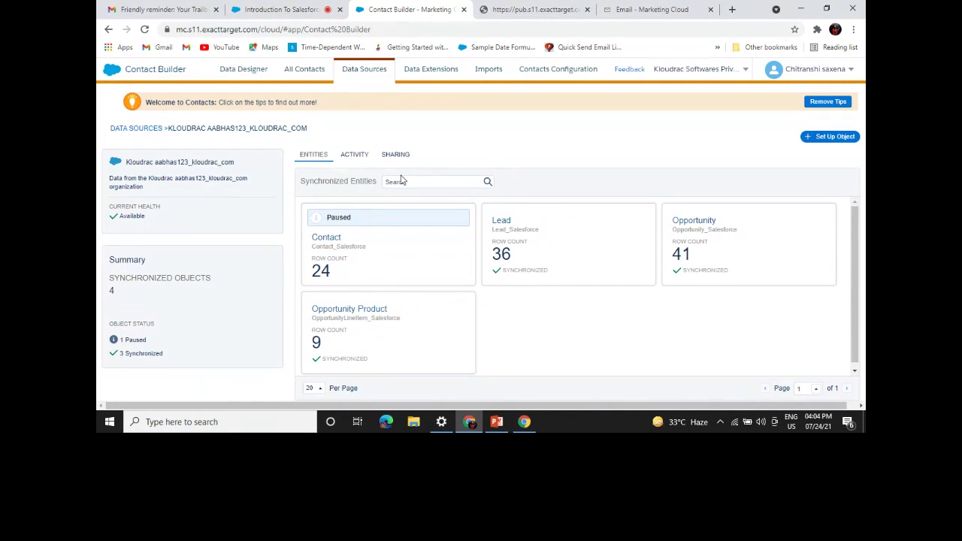
View the Data Extensions list at a reduced page zoom and the Imports definitions, dismissing the introduction shown on each.
{"action": "left_click", "coordinate": [435, 79]}
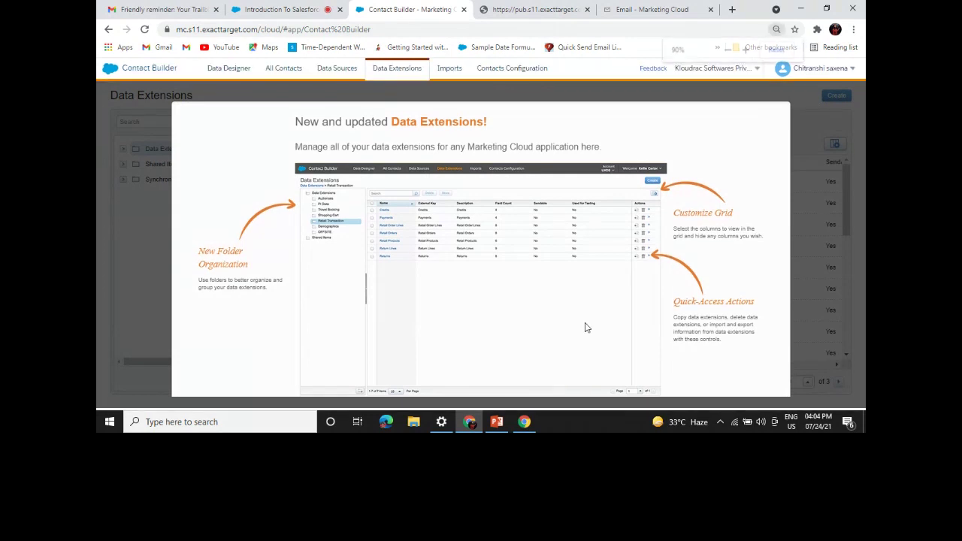
{"action": "key", "text": "ctrl+minus"}
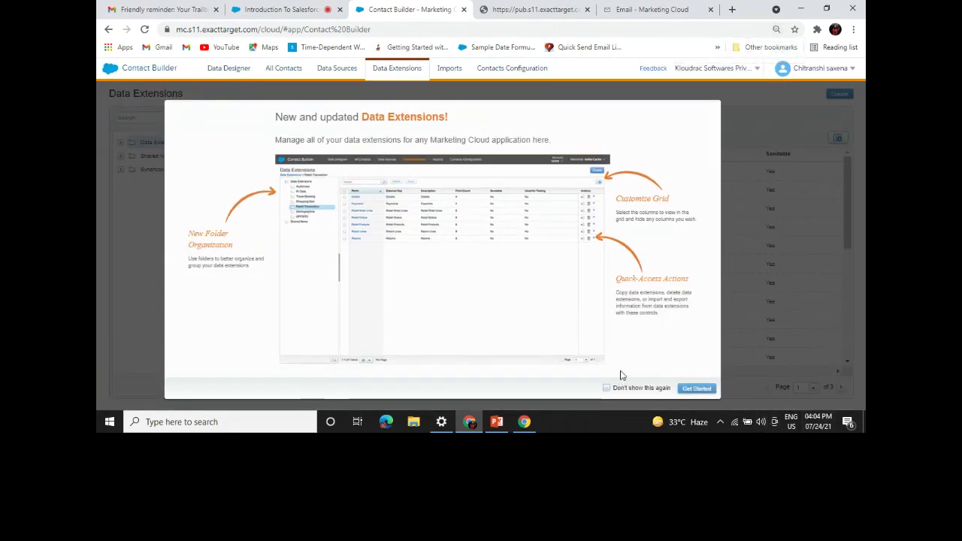
{"action": "left_click", "coordinate": [692, 393]}
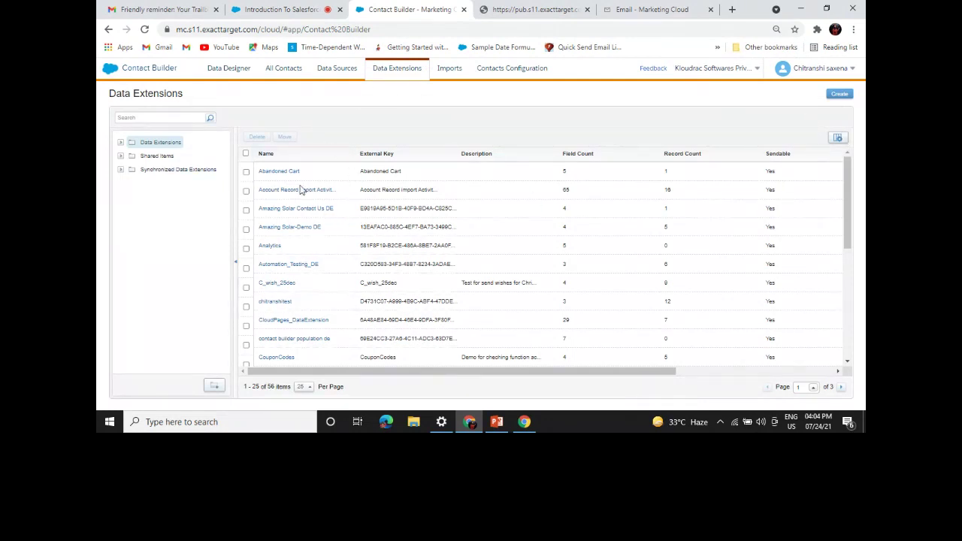
{"action": "left_click", "coordinate": [450, 69]}
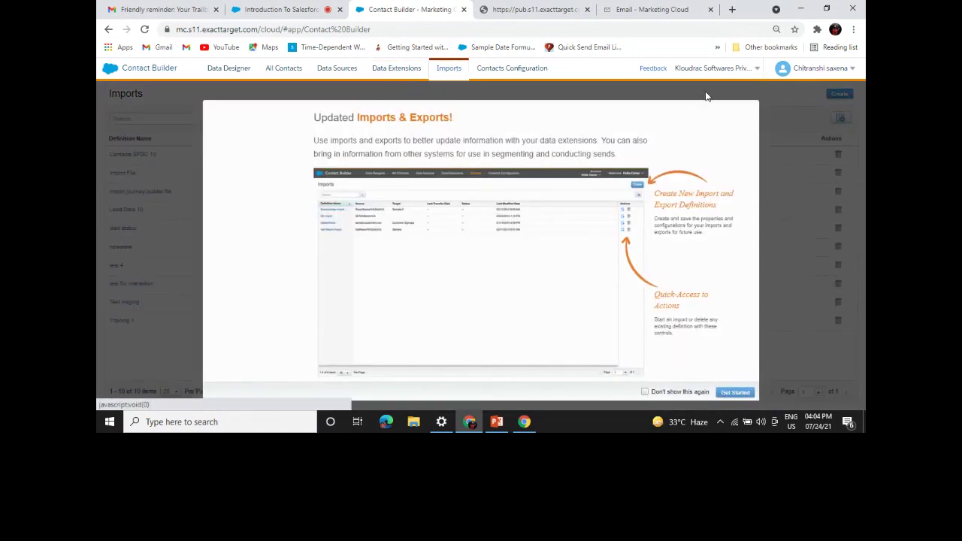
{"action": "left_click", "coordinate": [734, 392]}
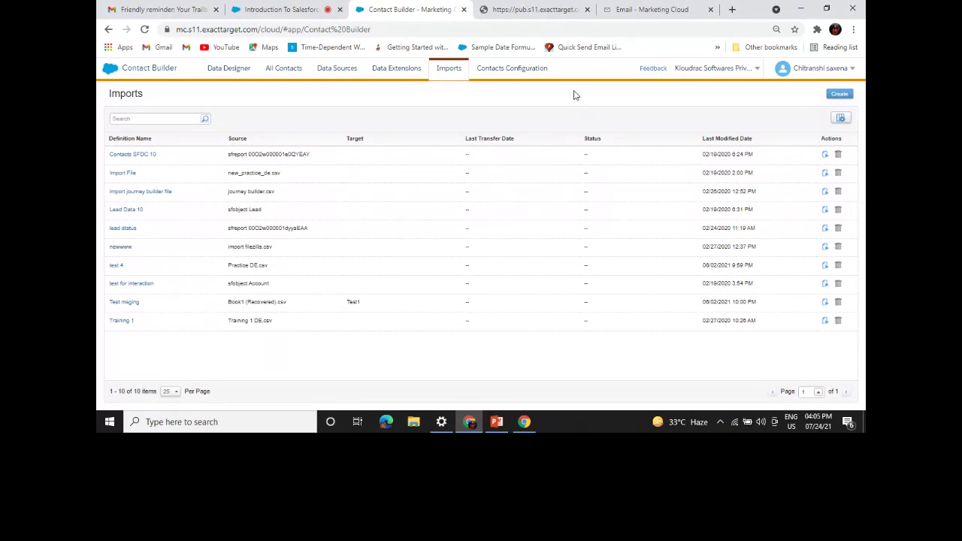
Review the Contacts Configuration settings, highlighting the ContactID Mapping heading, and switch to the Marketing cloud webinar presentation in PowerPoint.
{"action": "left_click", "coordinate": [533, 70]}
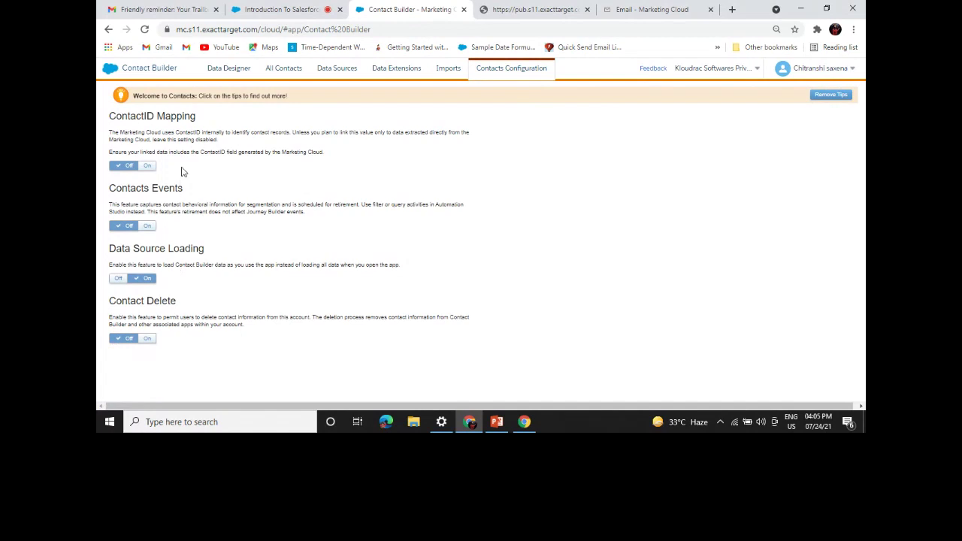
{"action": "left_click_drag", "start_coordinate": [214, 122], "coordinate": [106, 126]}
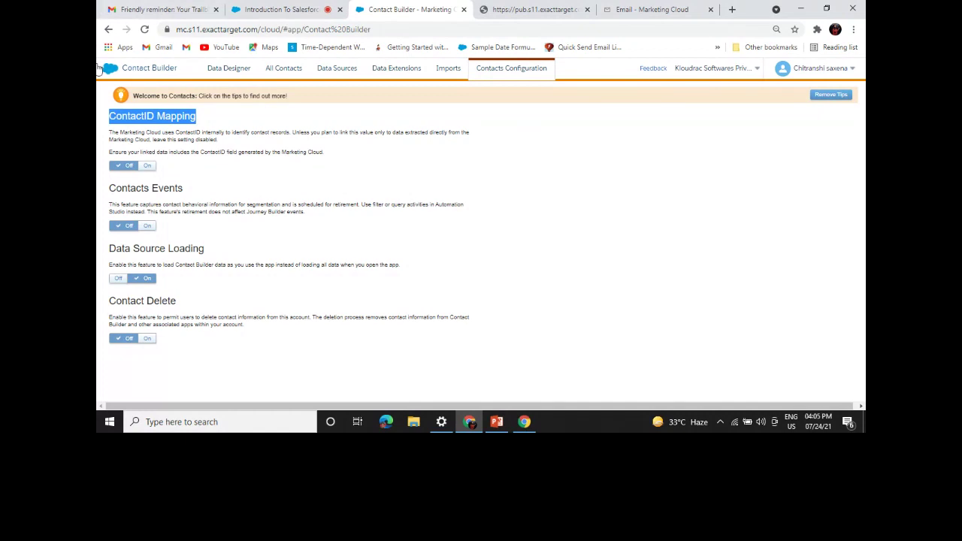
{"action": "mouse_move", "coordinate": [106, 67]}
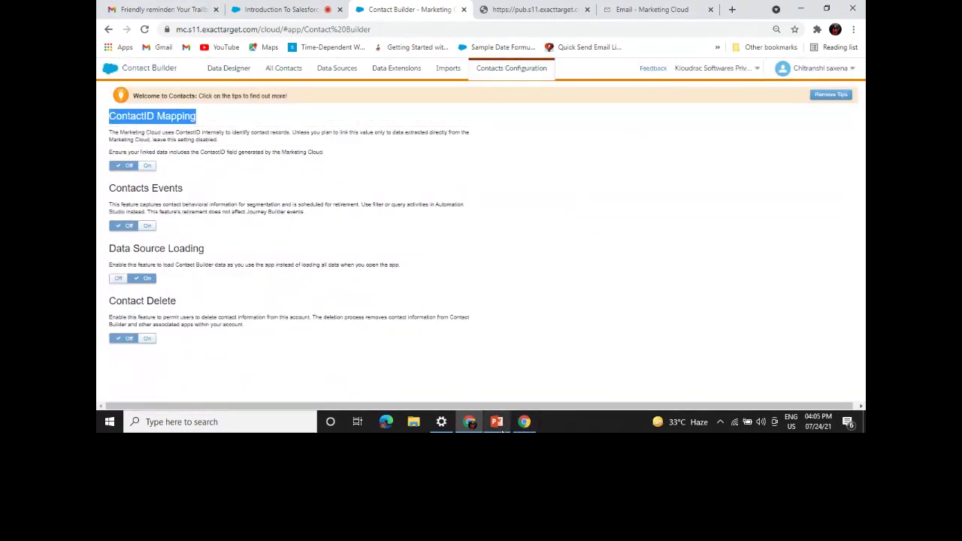
{"action": "mouse_move", "coordinate": [500, 425]}
{"action": "left_click", "coordinate": [511, 382]}
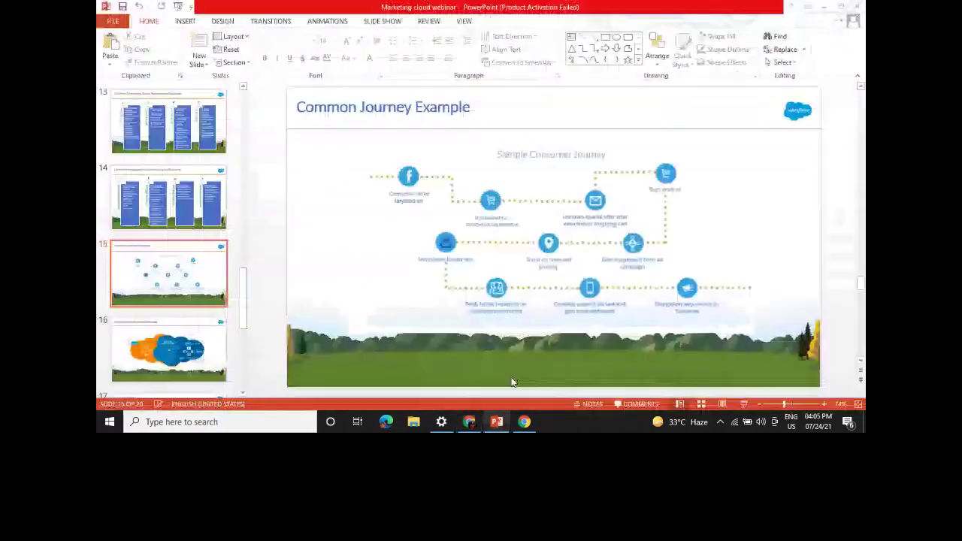